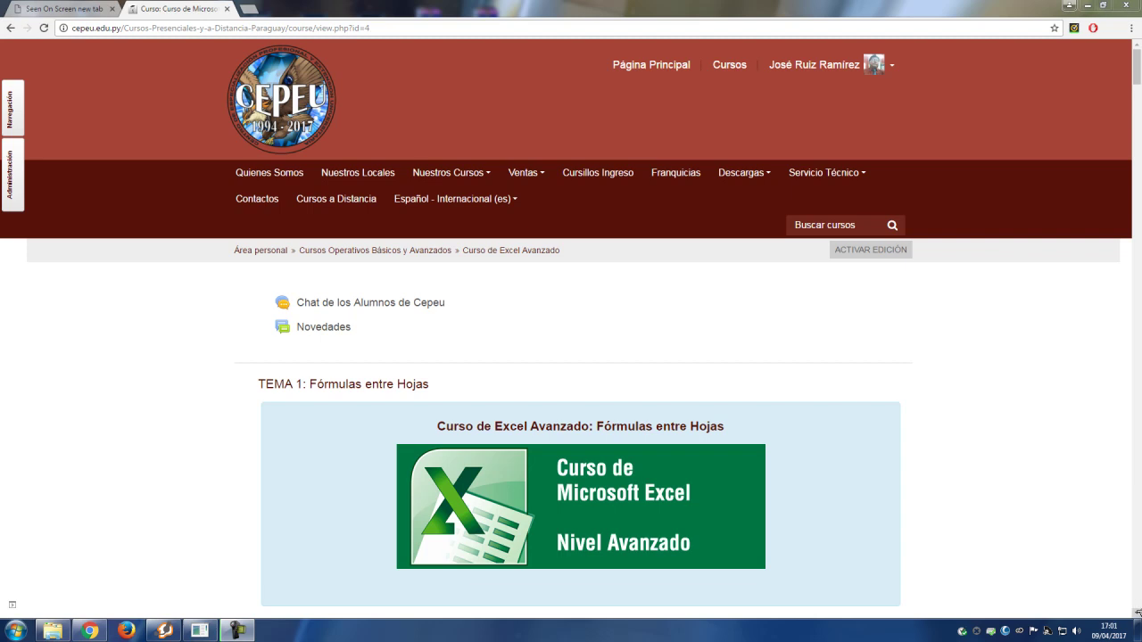
- Scroll the Curso de Excel Avanzado page down to TEMA 1's Archivos de Práctica PDF and XLSX files
{"action": "scroll", "coordinate": [571, 356], "scroll_direction": "down", "scroll_amount": 1}
{"action": "scroll", "coordinate": [571, 356], "scroll_direction": "down", "scroll_amount": 1}
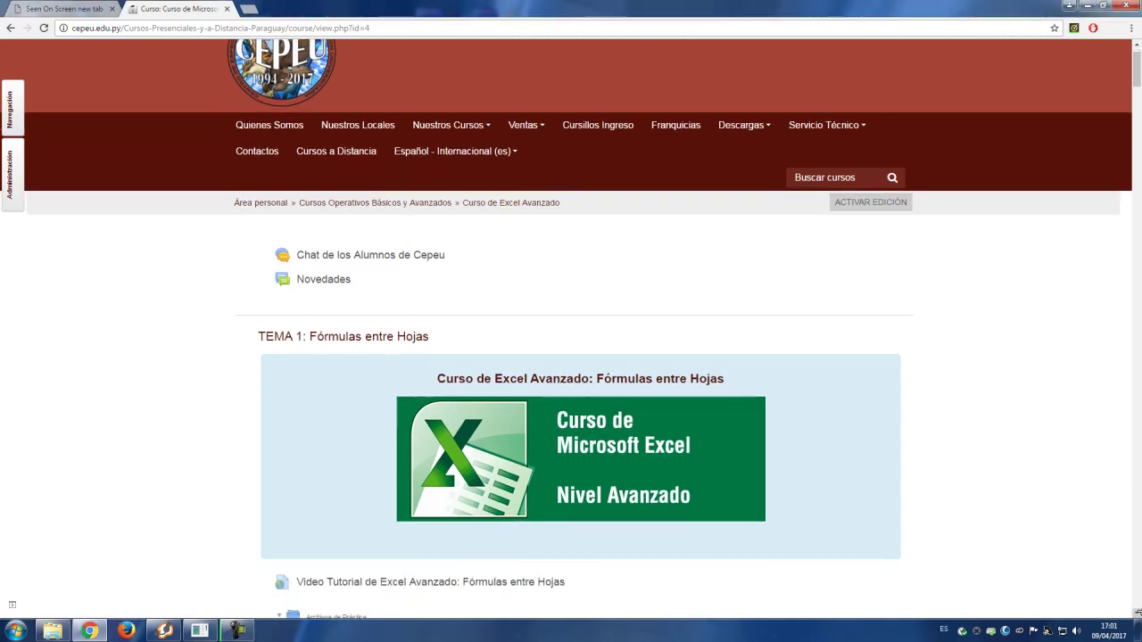
{"action": "scroll", "coordinate": [571, 357], "scroll_direction": "down", "scroll_amount": 1}
{"action": "scroll", "coordinate": [571, 357], "scroll_direction": "down", "scroll_amount": 1}
{"action": "scroll", "coordinate": [571, 357], "scroll_direction": "down", "scroll_amount": 1}
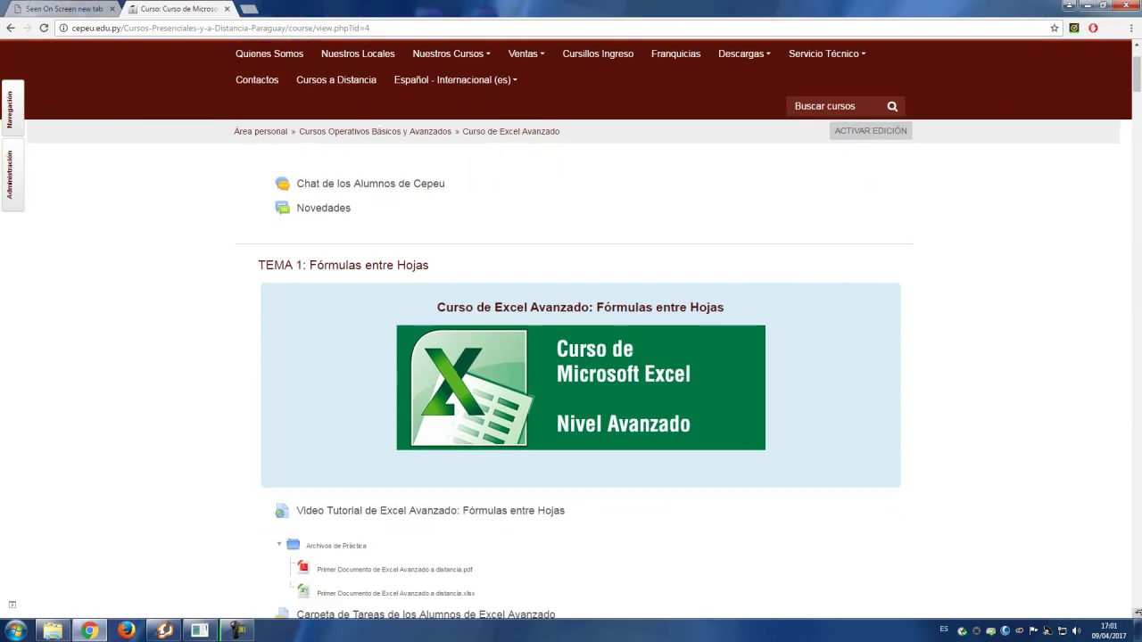
{"action": "scroll", "coordinate": [571, 357], "scroll_direction": "down", "scroll_amount": 1}
{"action": "scroll", "coordinate": [571, 357], "scroll_direction": "down", "scroll_amount": 1}
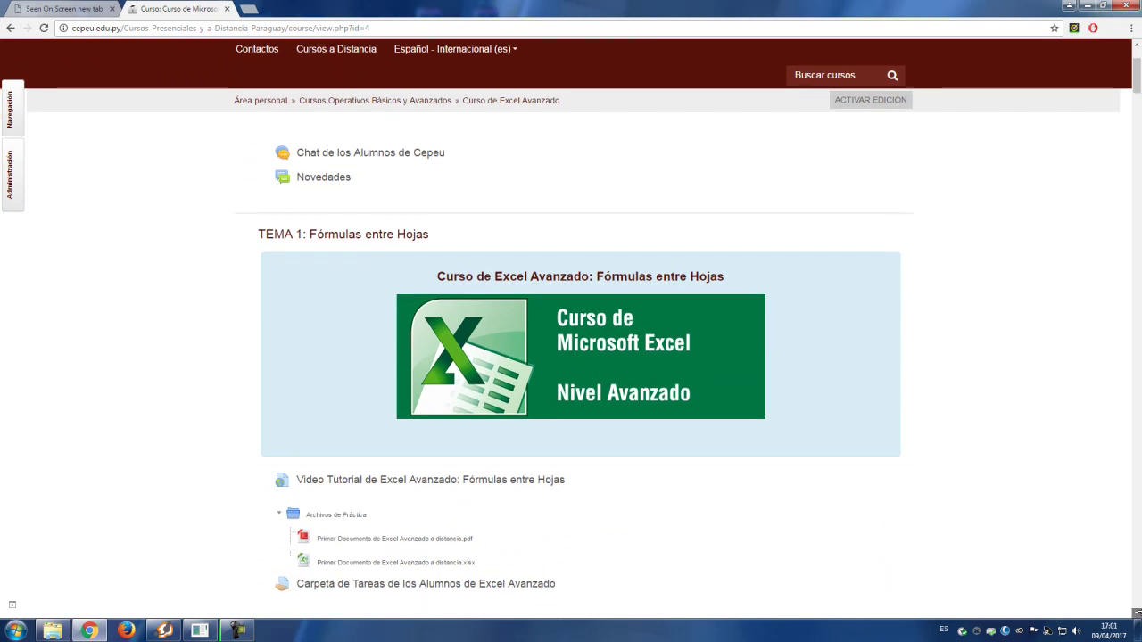
{"action": "scroll", "coordinate": [571, 357], "scroll_direction": "down", "scroll_amount": 1}
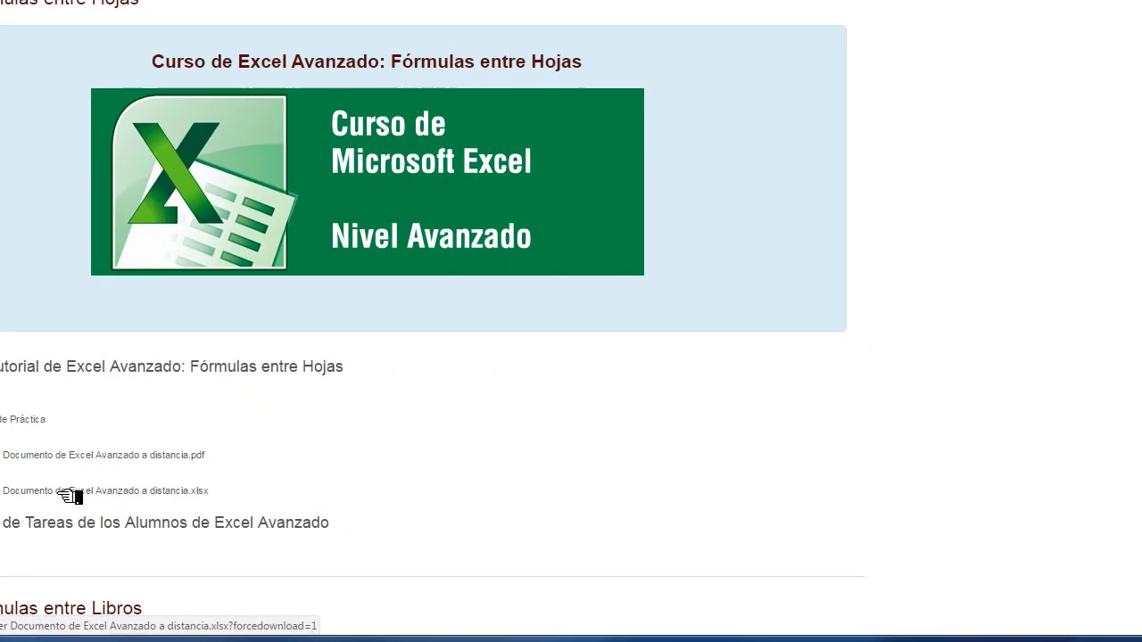
- Download Primer Documento de Excel Avanzado a distancia.xlsx and open it from Chrome's download bar
{"action": "left_click", "coordinate": [63, 493]}
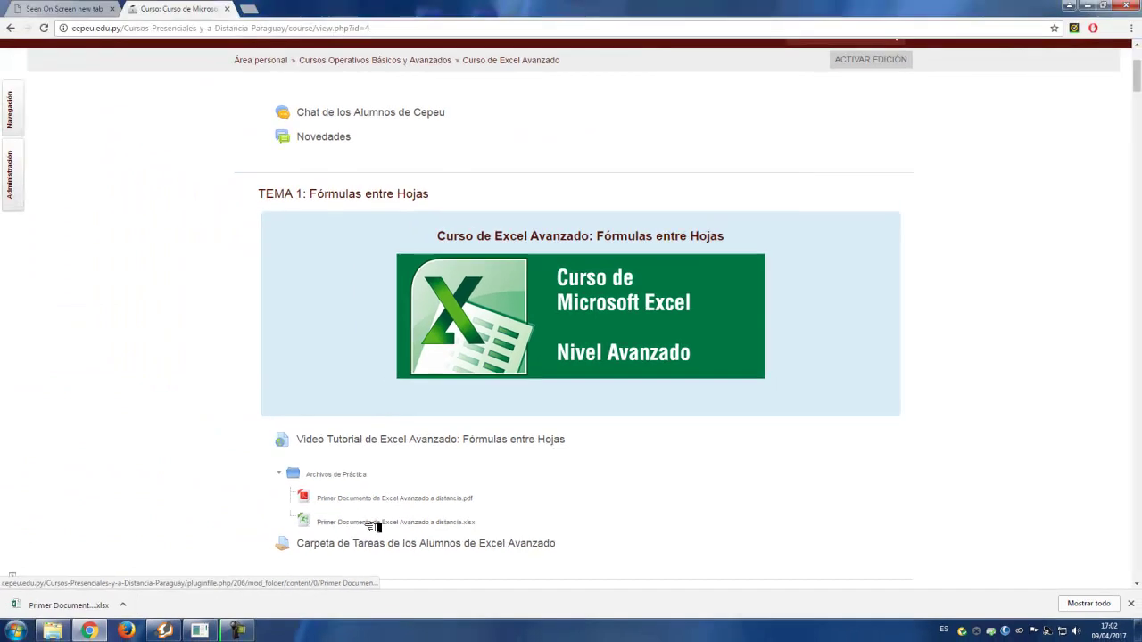
{"action": "scroll", "coordinate": [372, 529], "scroll_direction": "down", "scroll_amount": 1}
{"action": "scroll", "coordinate": [371, 529], "scroll_direction": "down", "scroll_amount": 1}
{"action": "scroll", "coordinate": [372, 529], "scroll_direction": "down", "scroll_amount": 1}
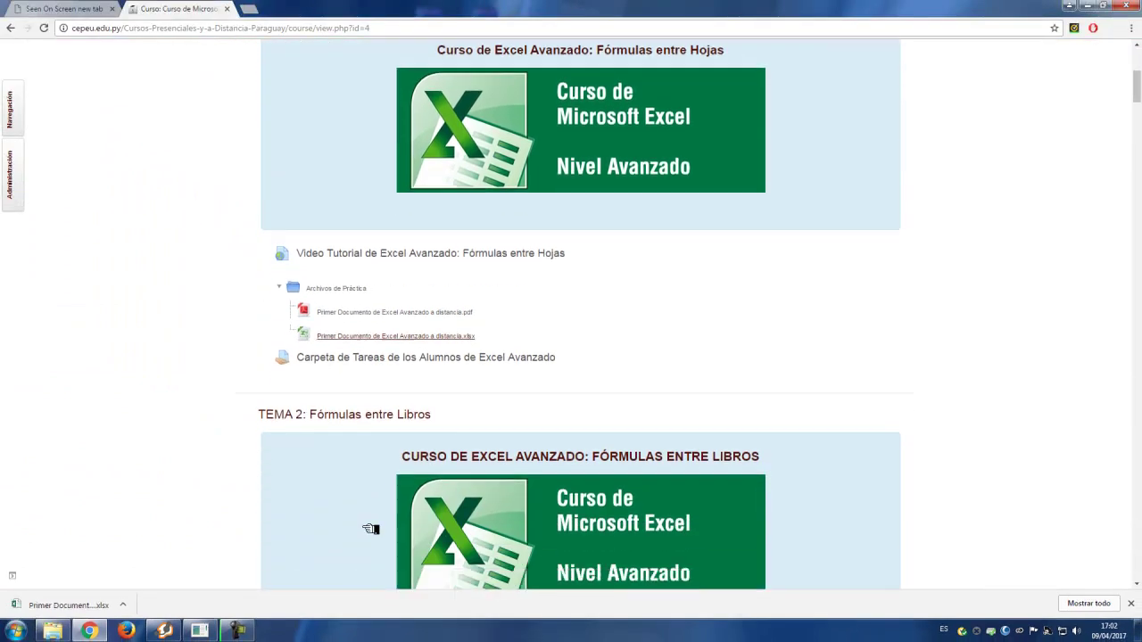
{"action": "scroll", "coordinate": [371, 529], "scroll_direction": "down", "scroll_amount": 1}
{"action": "scroll", "coordinate": [372, 529], "scroll_direction": "down", "scroll_amount": 1}
{"action": "scroll", "coordinate": [371, 529], "scroll_direction": "up", "scroll_amount": 1}
{"action": "scroll", "coordinate": [371, 529], "scroll_direction": "up", "scroll_amount": 1}
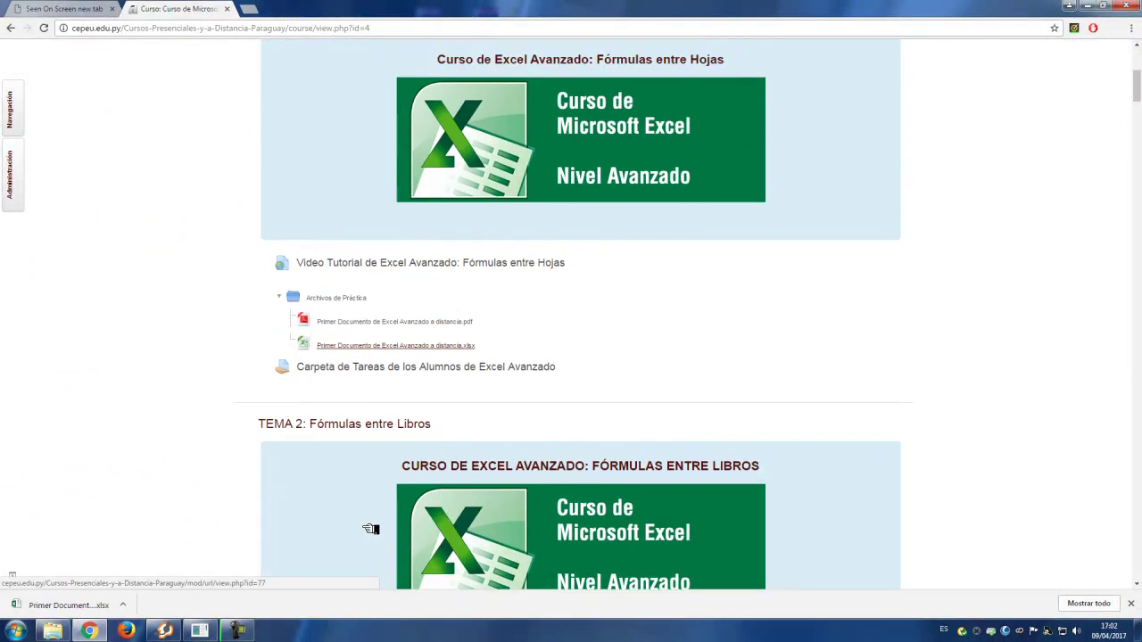
{"action": "scroll", "coordinate": [371, 529], "scroll_direction": "up", "scroll_amount": 1}
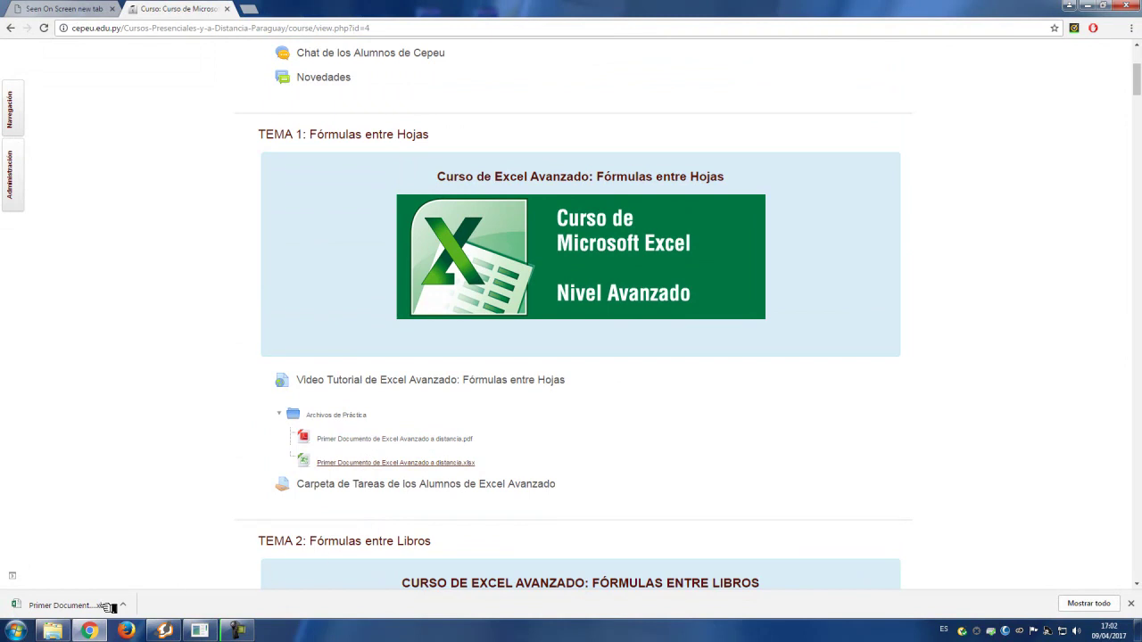
{"action": "left_click", "coordinate": [76, 606]}
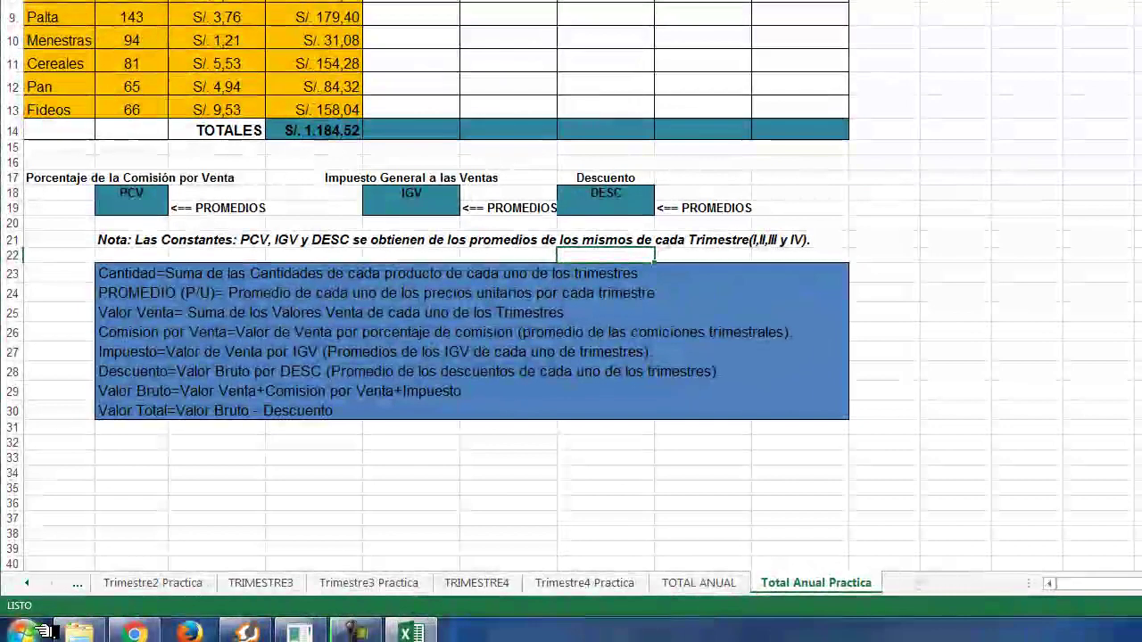
- Scroll the sheet tabs back to the first sheets and show the Primer Documento sheet
{"action": "left_click", "coordinate": [41, 585]}
{"action": "left_click", "coordinate": [40, 585]}
{"action": "left_click", "coordinate": [40, 585]}
{"action": "left_click", "coordinate": [40, 585]}
{"action": "left_click", "coordinate": [145, 589]}
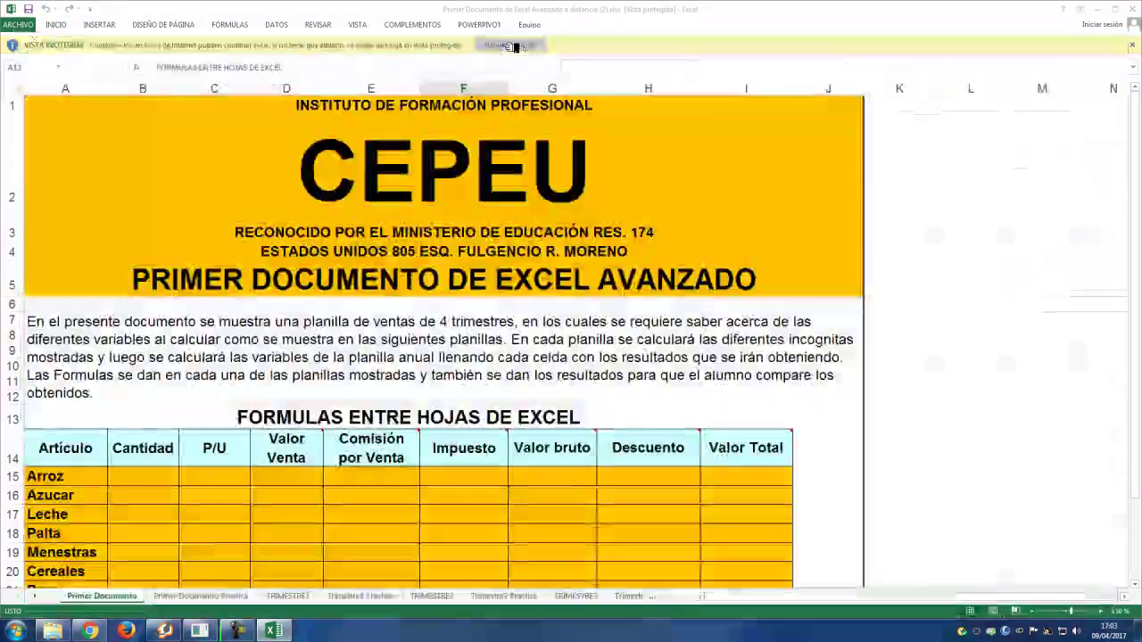
- Enable editing and look over the Primer Documento sales table and its PCV, IGV, DESC boxes
{"action": "left_click", "coordinate": [510, 44]}
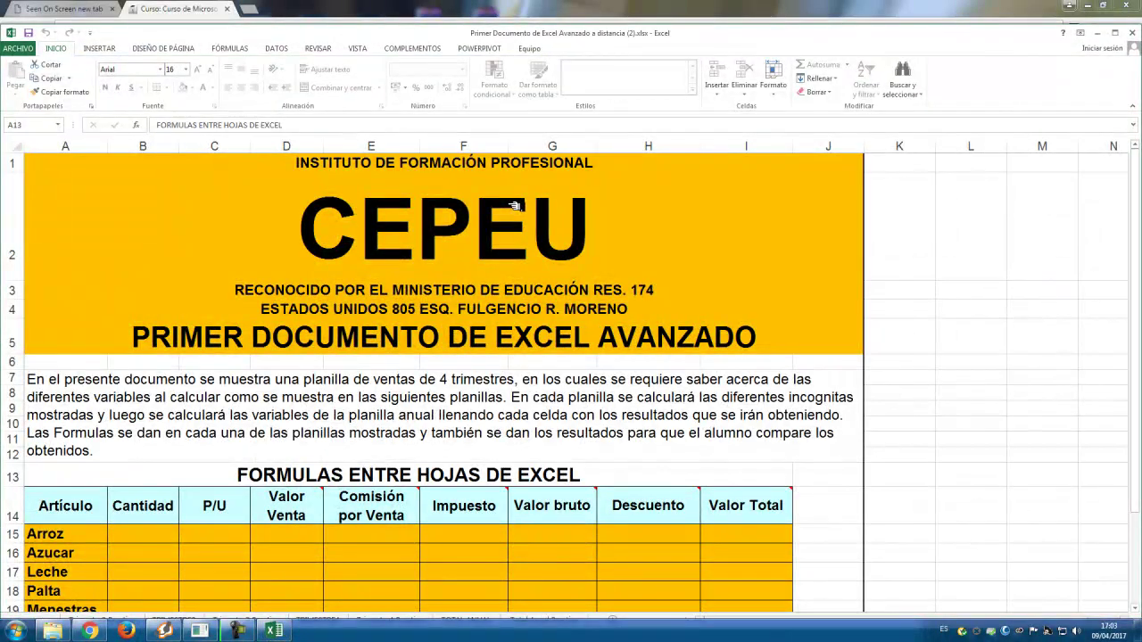
{"action": "scroll", "coordinate": [483, 461], "scroll_direction": "down", "scroll_amount": 1}
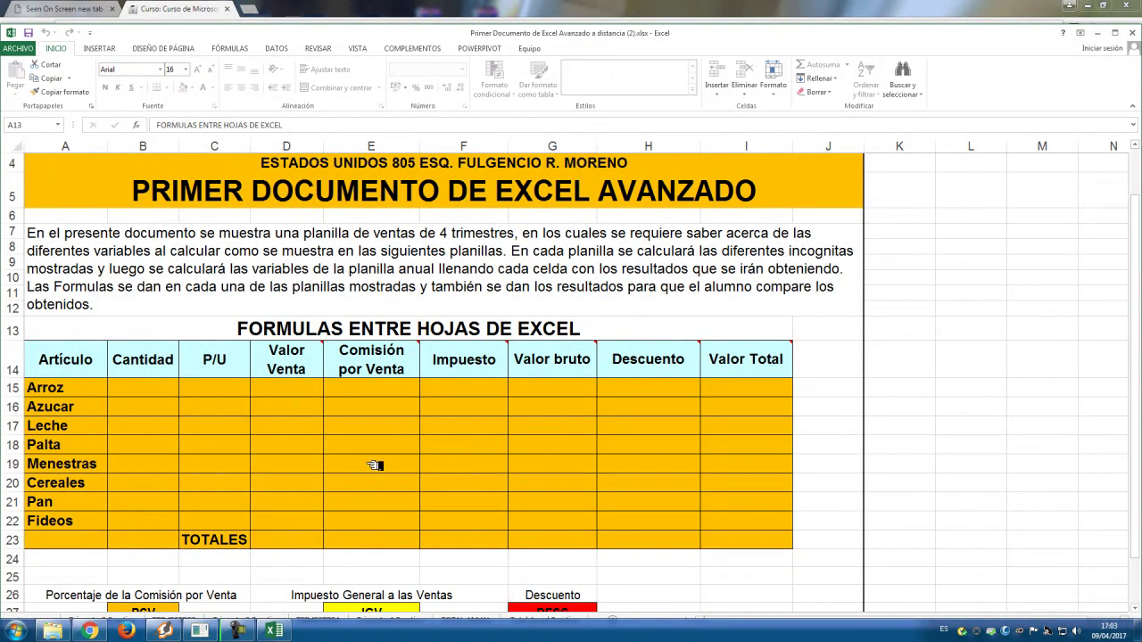
{"action": "scroll", "coordinate": [375, 465], "scroll_direction": "down", "scroll_amount": 2}
{"action": "scroll", "coordinate": [374, 465], "scroll_direction": "up", "scroll_amount": 1}
{"action": "scroll", "coordinate": [374, 465], "scroll_direction": "up", "scroll_amount": 1}
{"action": "scroll", "coordinate": [517, 241], "scroll_direction": "down", "scroll_amount": 1}
{"action": "scroll", "coordinate": [568, 339], "scroll_direction": "down", "scroll_amount": 2}
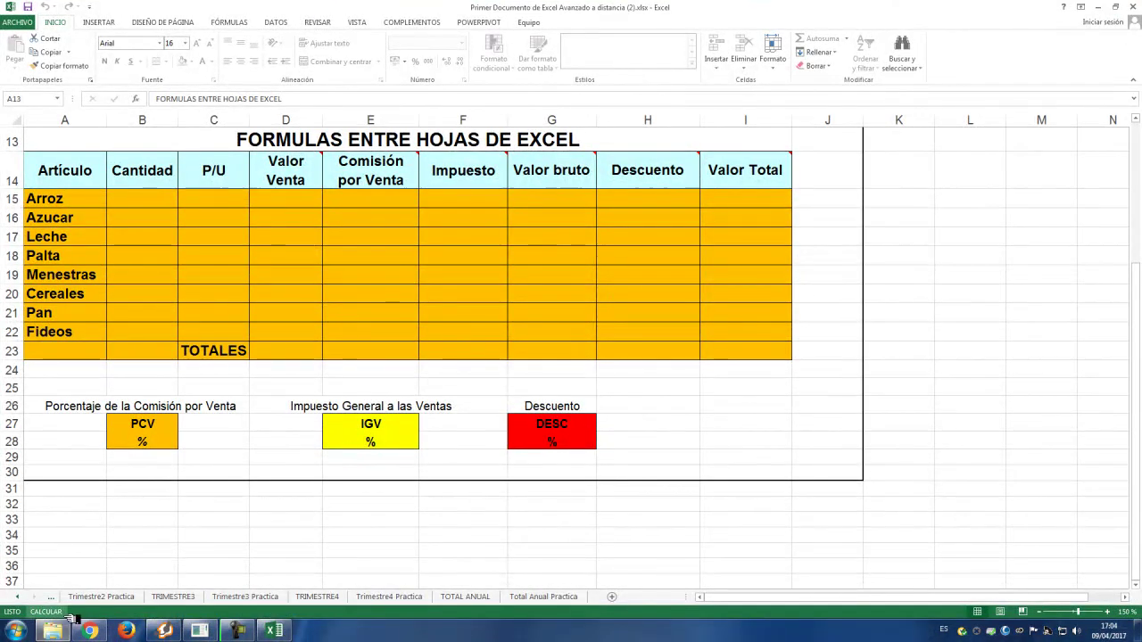
- Scroll the sheet tabs back to the first sheet and review the table once more
{"action": "left_click", "coordinate": [25, 598]}
{"action": "left_click", "coordinate": [24, 598]}
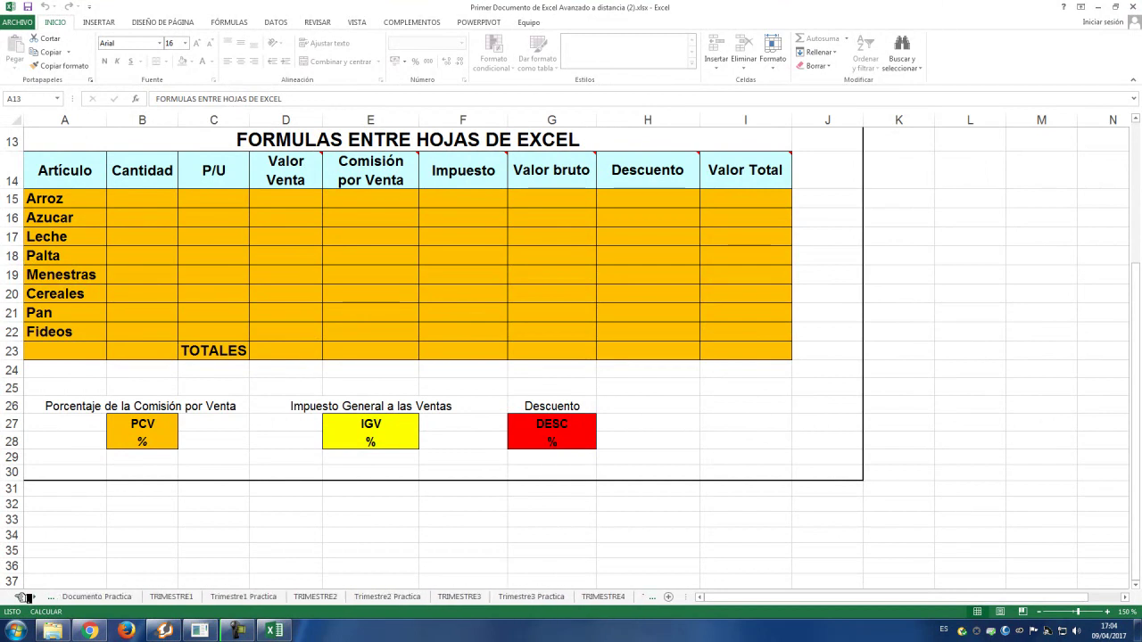
{"action": "left_click", "coordinate": [25, 598]}
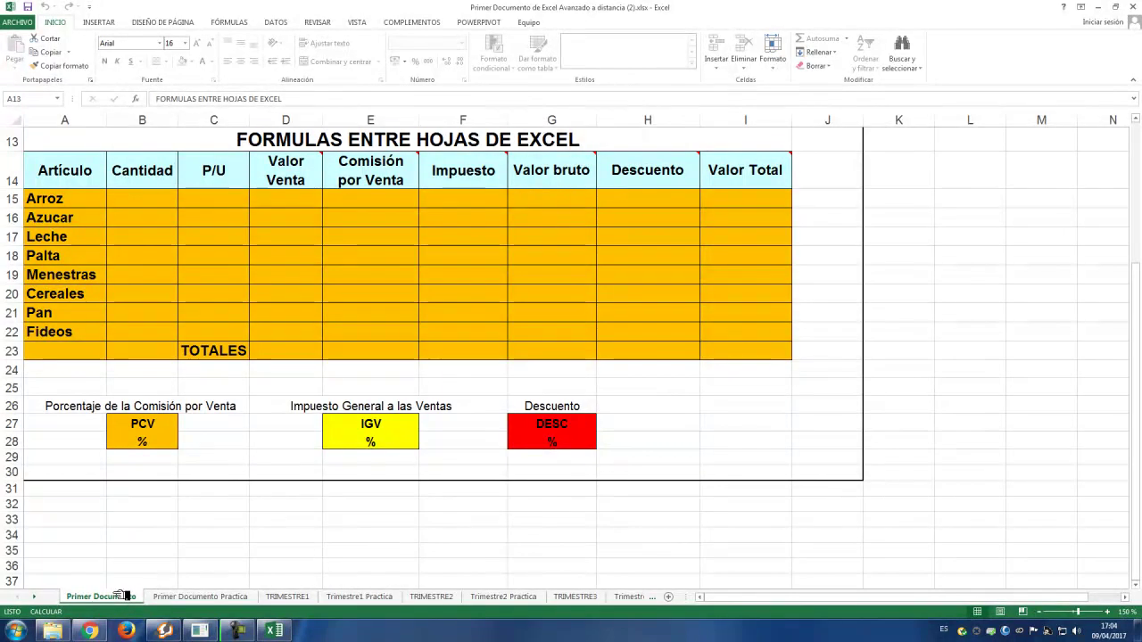
{"action": "scroll", "coordinate": [357, 303], "scroll_direction": "up", "scroll_amount": 3}
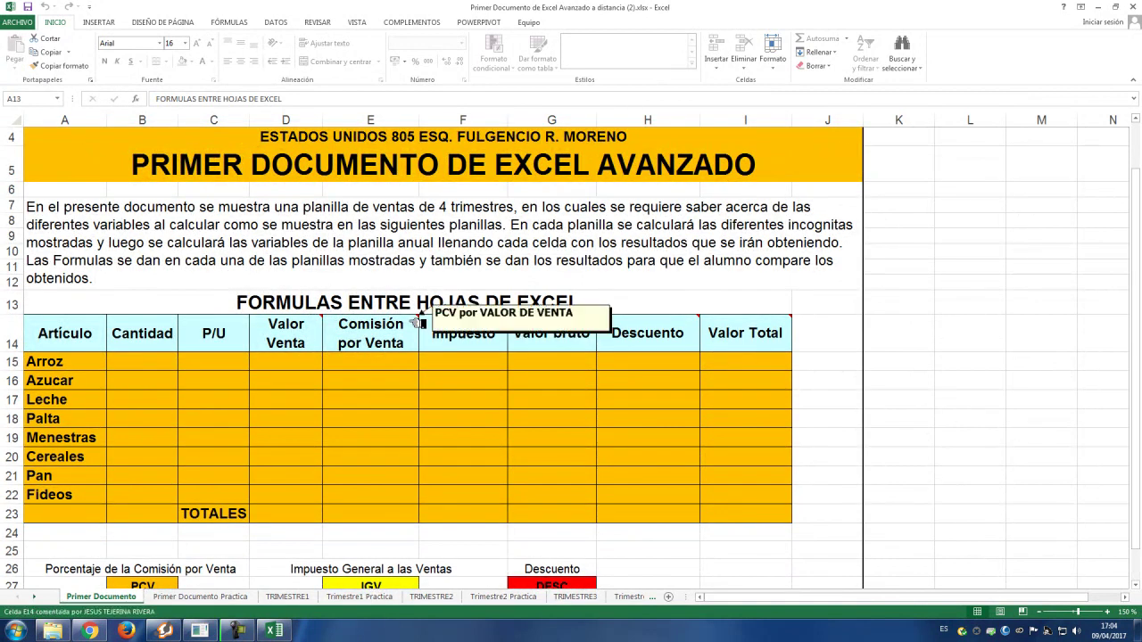
{"action": "scroll", "coordinate": [415, 330], "scroll_direction": "down", "scroll_amount": 1}
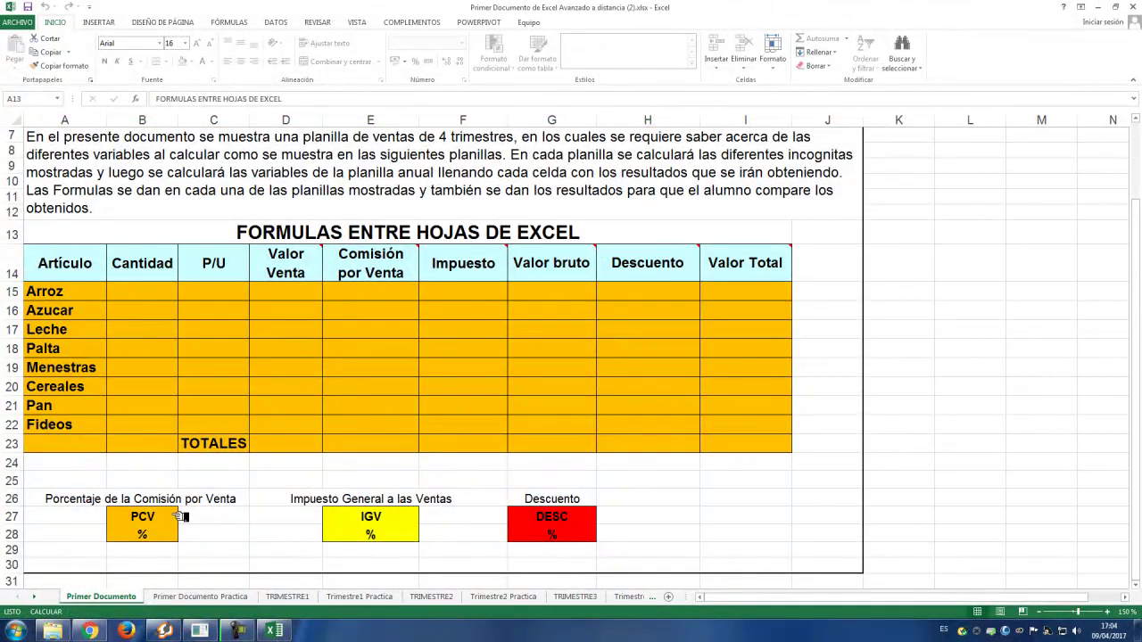
{"action": "scroll", "coordinate": [225, 455], "scroll_direction": "up", "scroll_amount": 2}
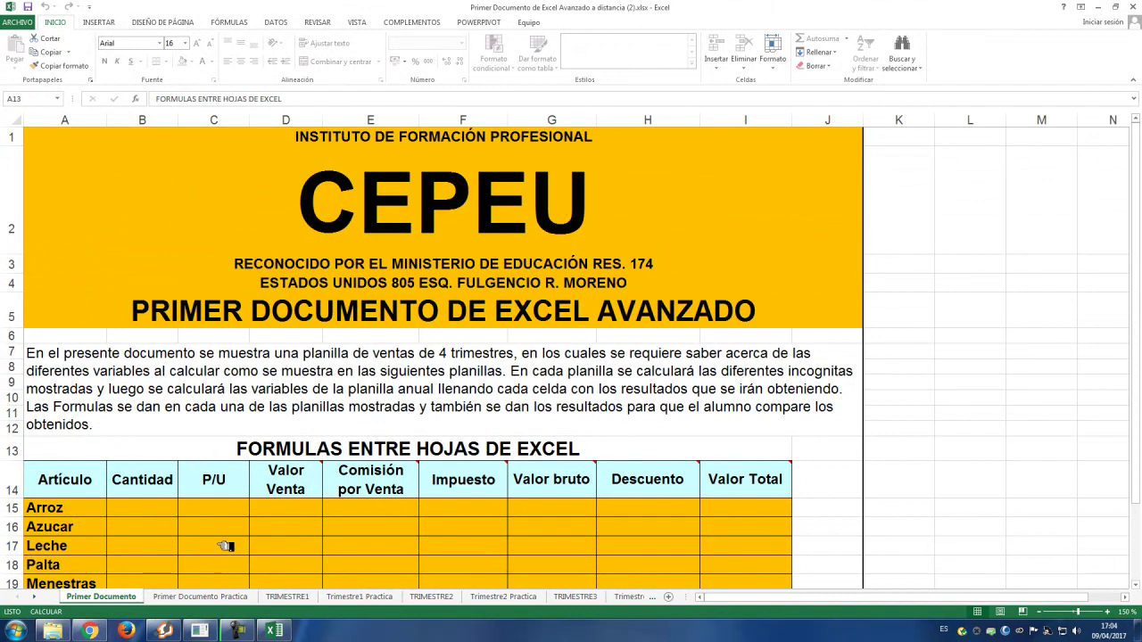
- Compare the blank Primer Documento Practica sheet with Primer Documento, then return to Practica
{"action": "left_click", "coordinate": [205, 597]}
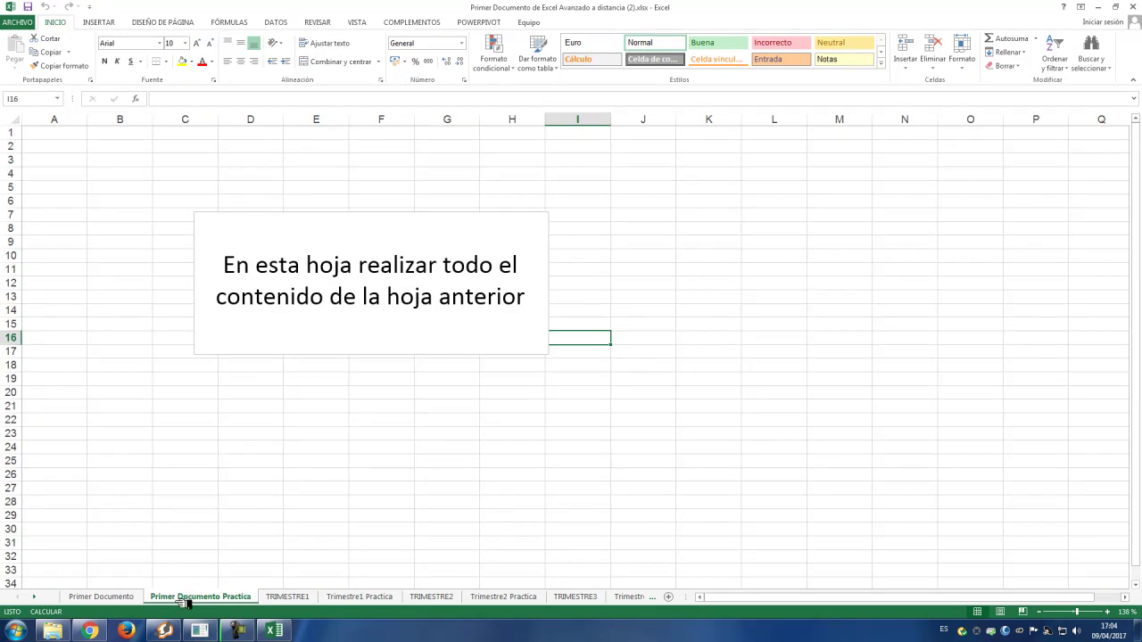
{"action": "left_click", "coordinate": [103, 598]}
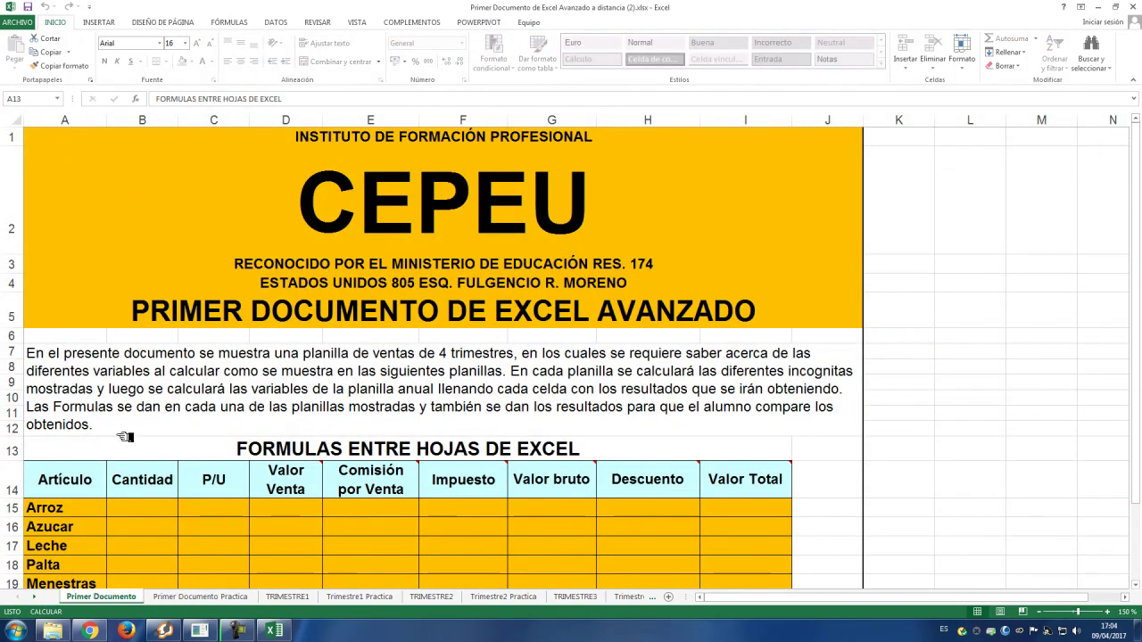
{"action": "scroll", "coordinate": [374, 470], "scroll_direction": "down", "scroll_amount": 2}
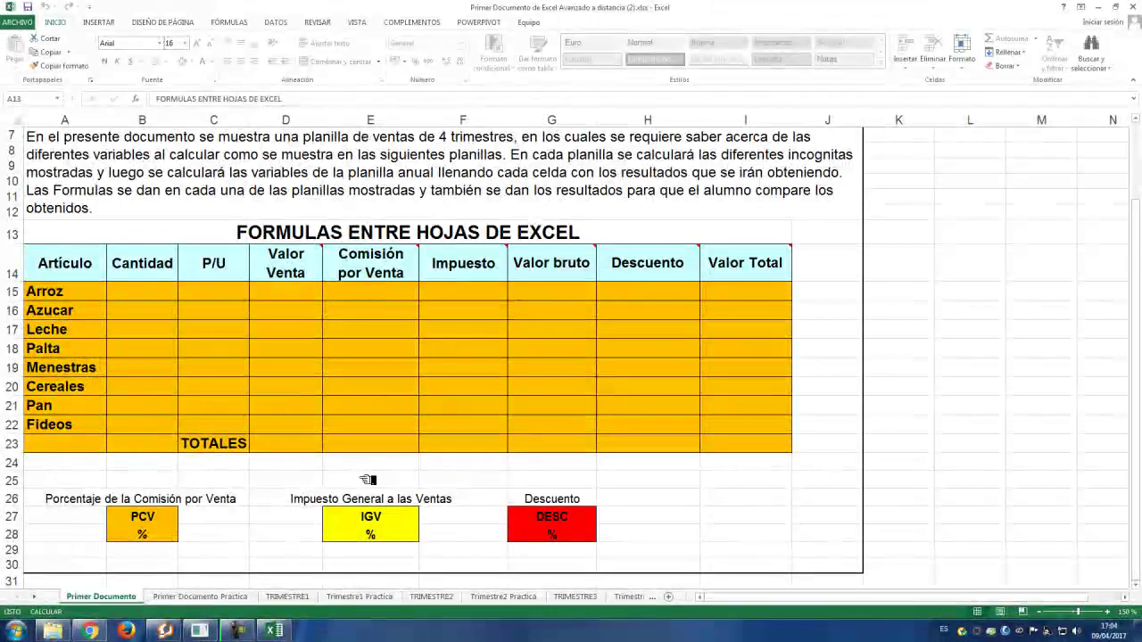
{"action": "scroll", "coordinate": [370, 469], "scroll_direction": "up", "scroll_amount": 2}
{"action": "mouse_move", "coordinate": [370, 479]}
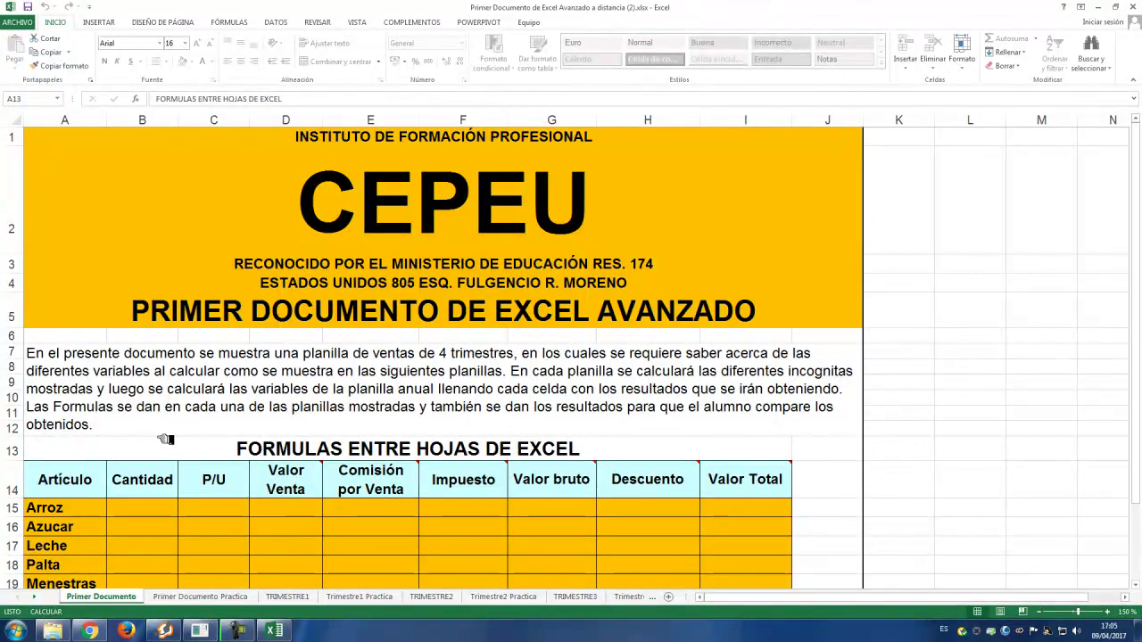
{"action": "scroll", "coordinate": [165, 438], "scroll_direction": "down", "scroll_amount": 1}
{"action": "scroll", "coordinate": [170, 451], "scroll_direction": "up", "scroll_amount": 1}
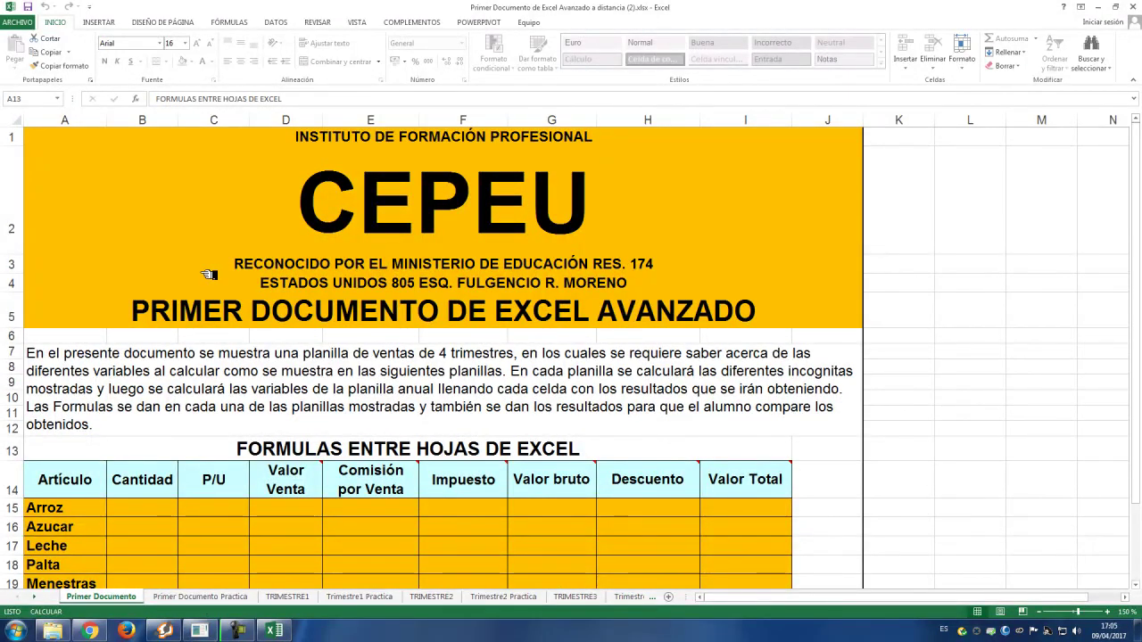
{"action": "left_click", "coordinate": [182, 598]}
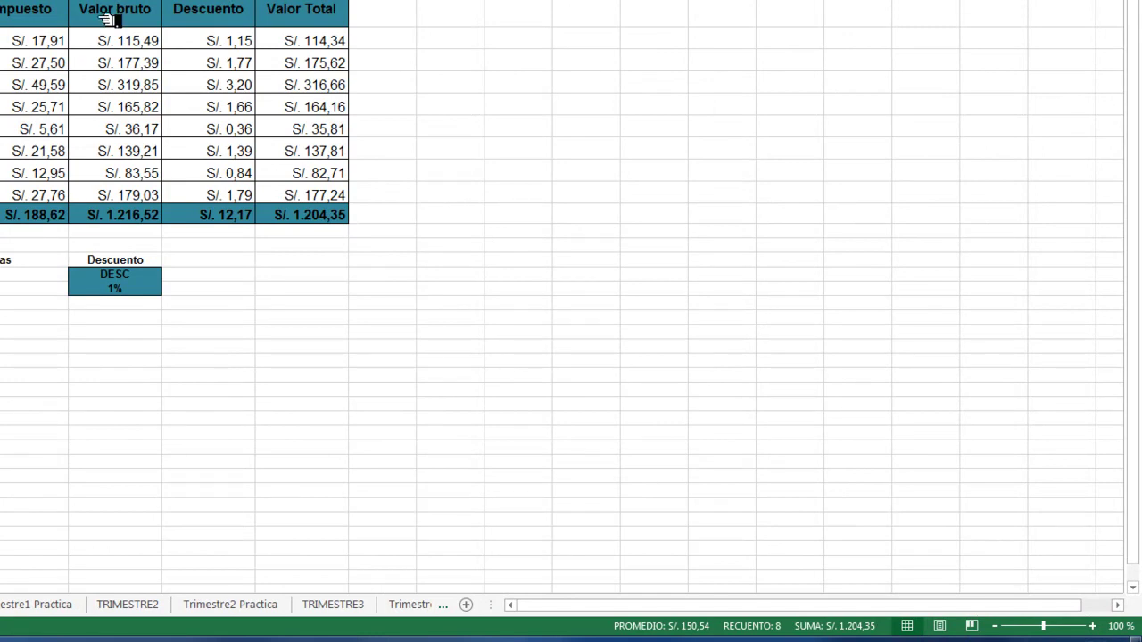
- Zoom the sheet to 140% and select the Valor Venta cells of the products
{"action": "left_click", "coordinate": [1093, 626]}
{"action": "left_click", "coordinate": [1092, 626]}
{"action": "left_click", "coordinate": [1093, 626]}
{"action": "left_click", "coordinate": [1093, 626]}
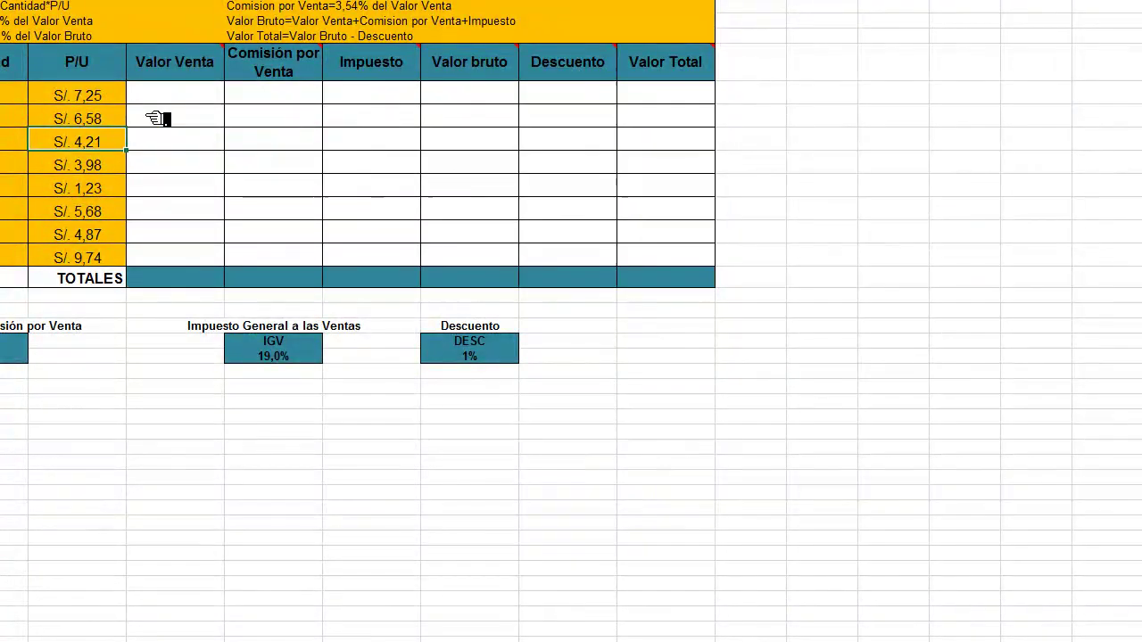
{"action": "left_click", "coordinate": [186, 140]}
{"action": "left_click", "coordinate": [185, 96]}
{"action": "left_click", "coordinate": [186, 125]}
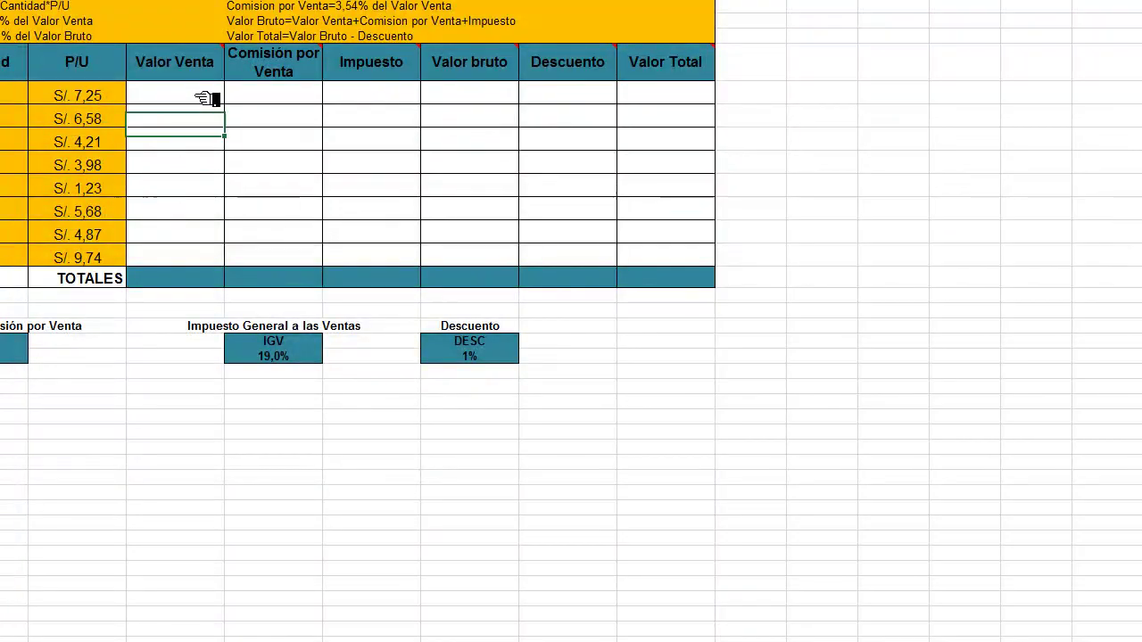
{"action": "left_click_drag", "start_coordinate": [205, 98], "coordinate": [205, 236]}
- Select the Comisión, Impuesto, Valor bruto, Descuento and Valor Total columns in turn, then show TRIMESTRE2
{"action": "left_click_drag", "start_coordinate": [301, 100], "coordinate": [301, 234]}
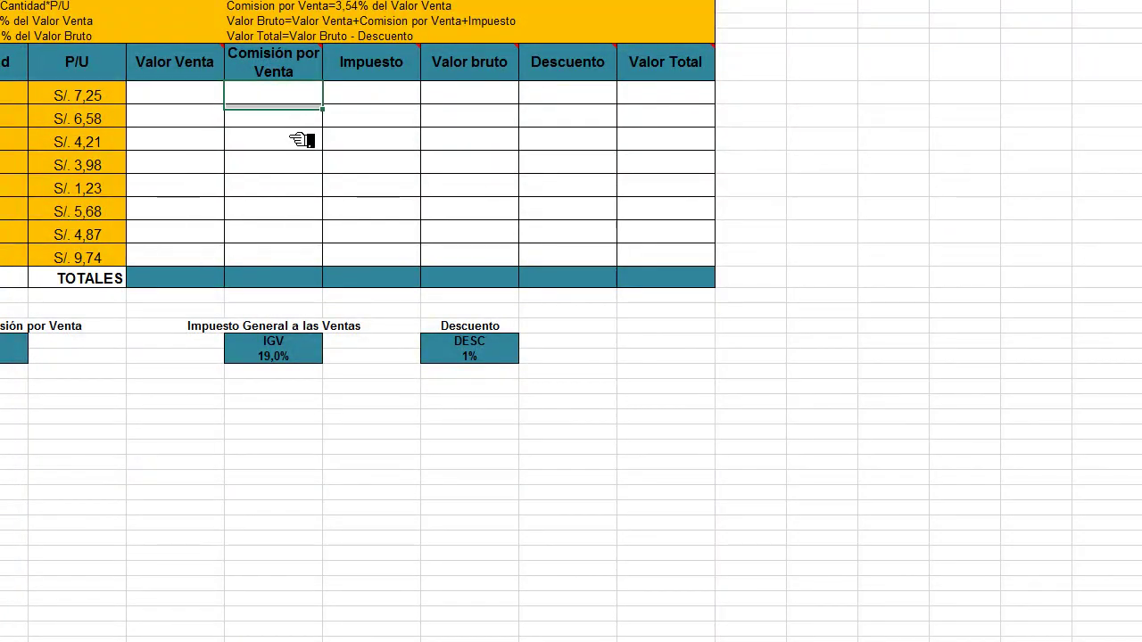
{"action": "left_click_drag", "start_coordinate": [375, 97], "coordinate": [375, 259]}
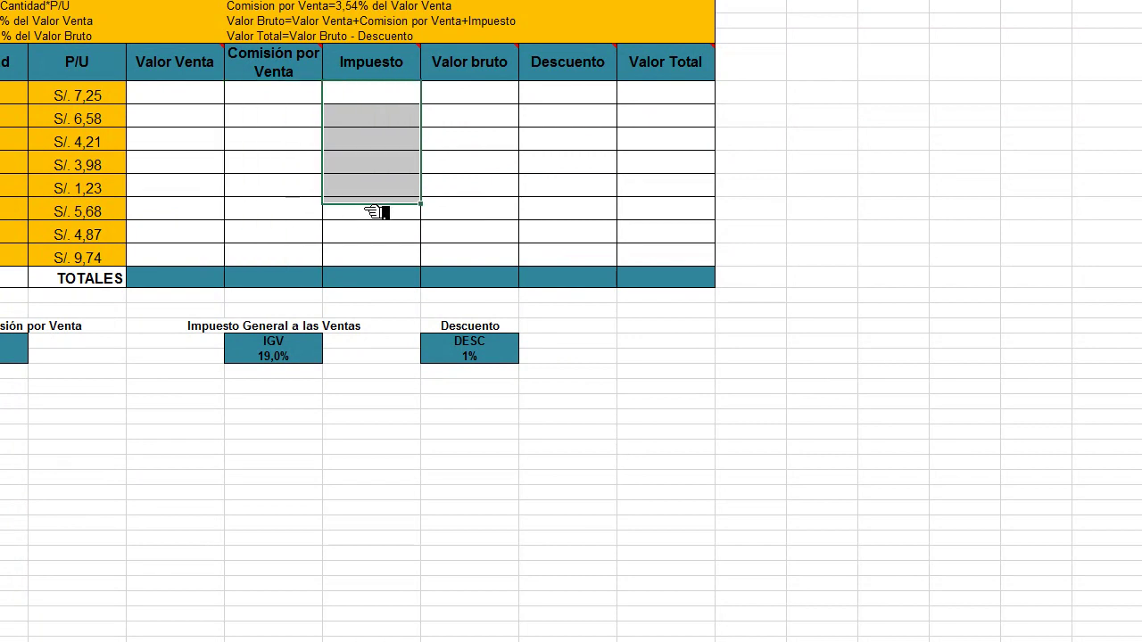
{"action": "left_click_drag", "start_coordinate": [467, 96], "coordinate": [471, 259]}
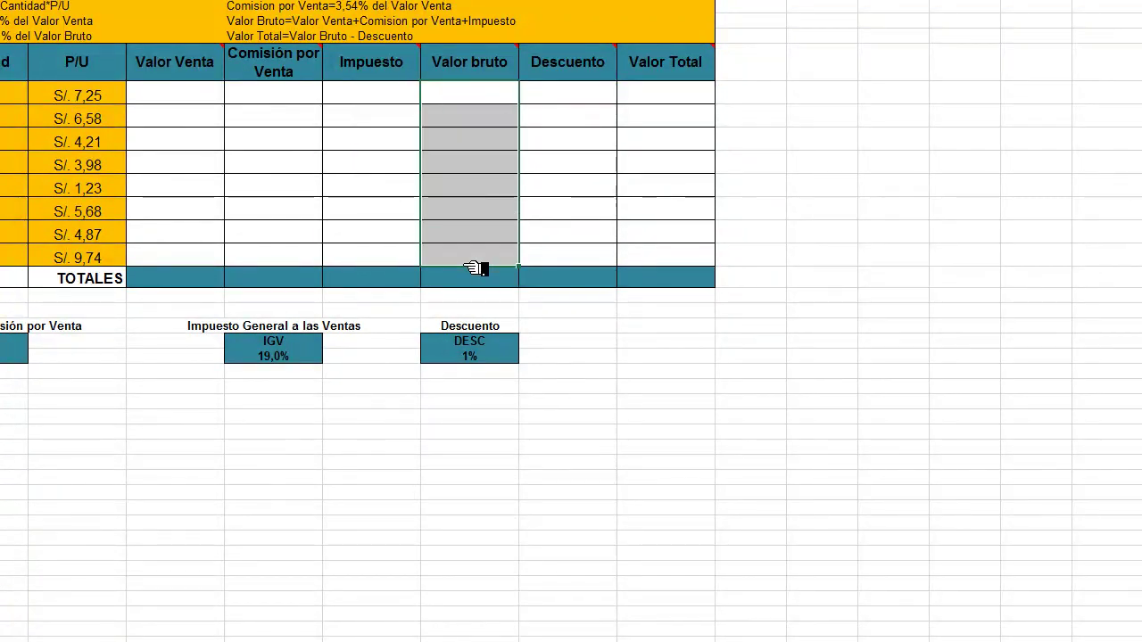
{"action": "left_click_drag", "start_coordinate": [561, 93], "coordinate": [564, 266]}
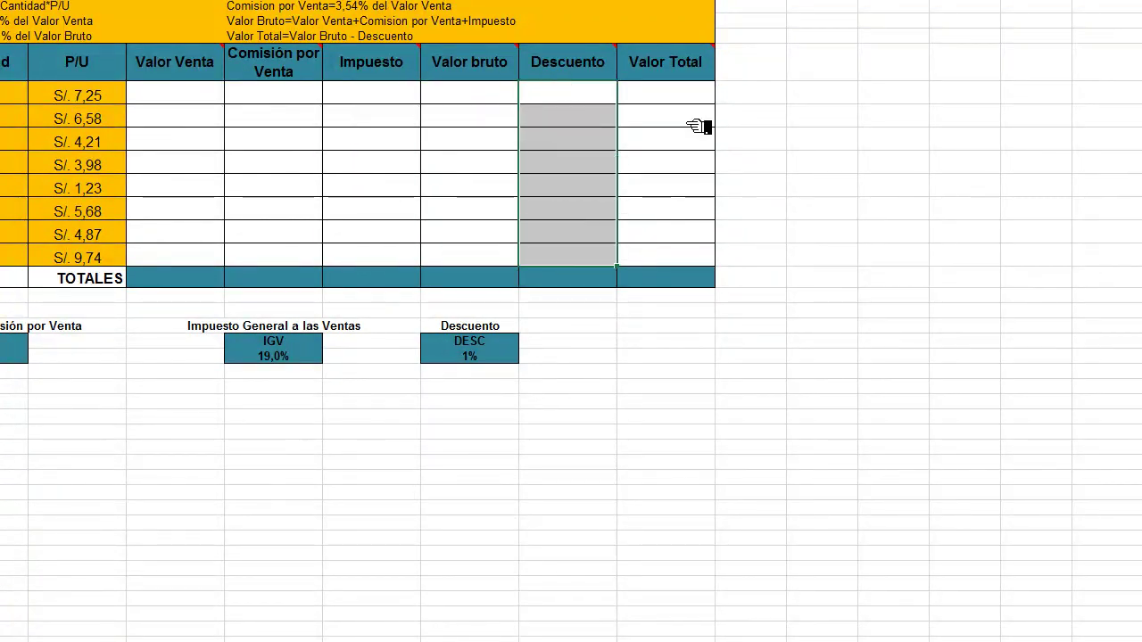
{"action": "left_click_drag", "start_coordinate": [680, 96], "coordinate": [675, 254]}
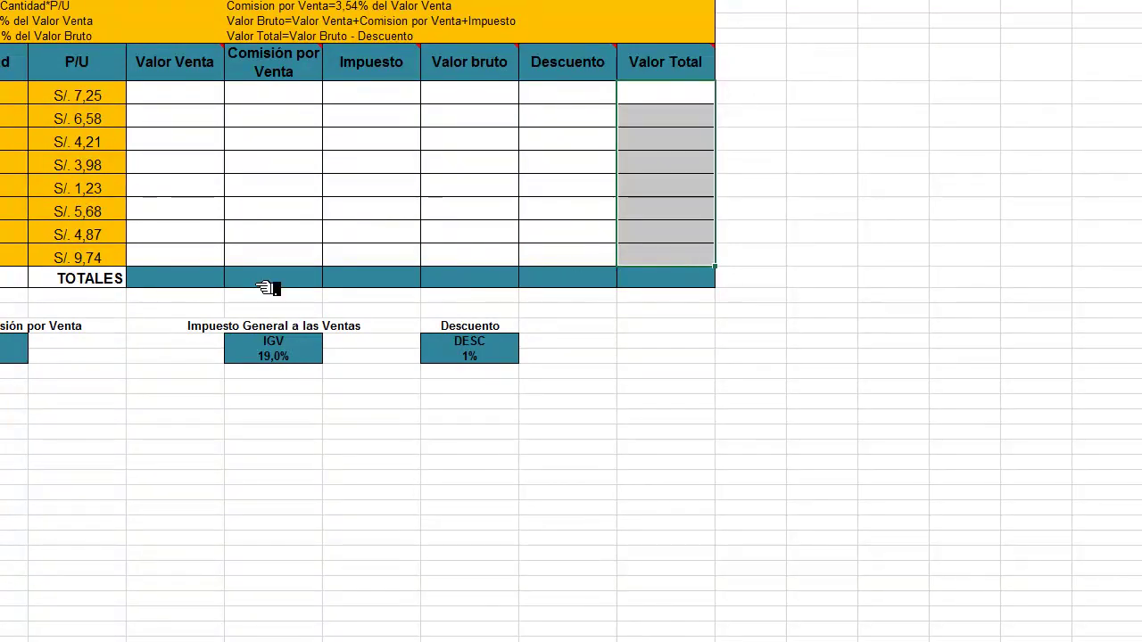
{"action": "left_click", "coordinate": [203, 220]}
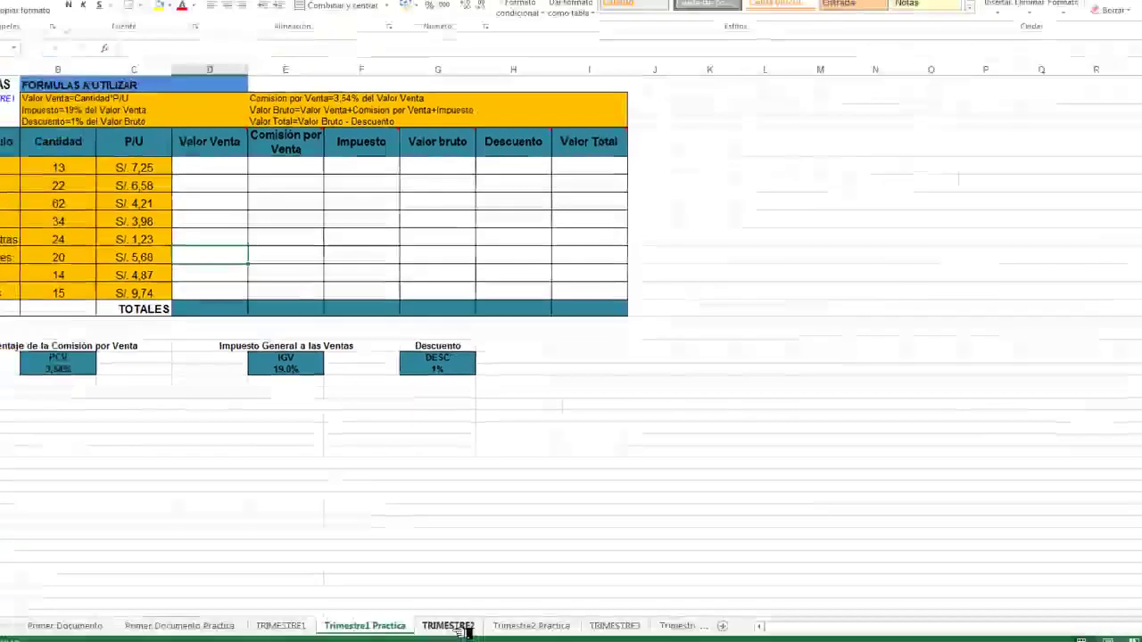
{"action": "left_click", "coordinate": [437, 596]}
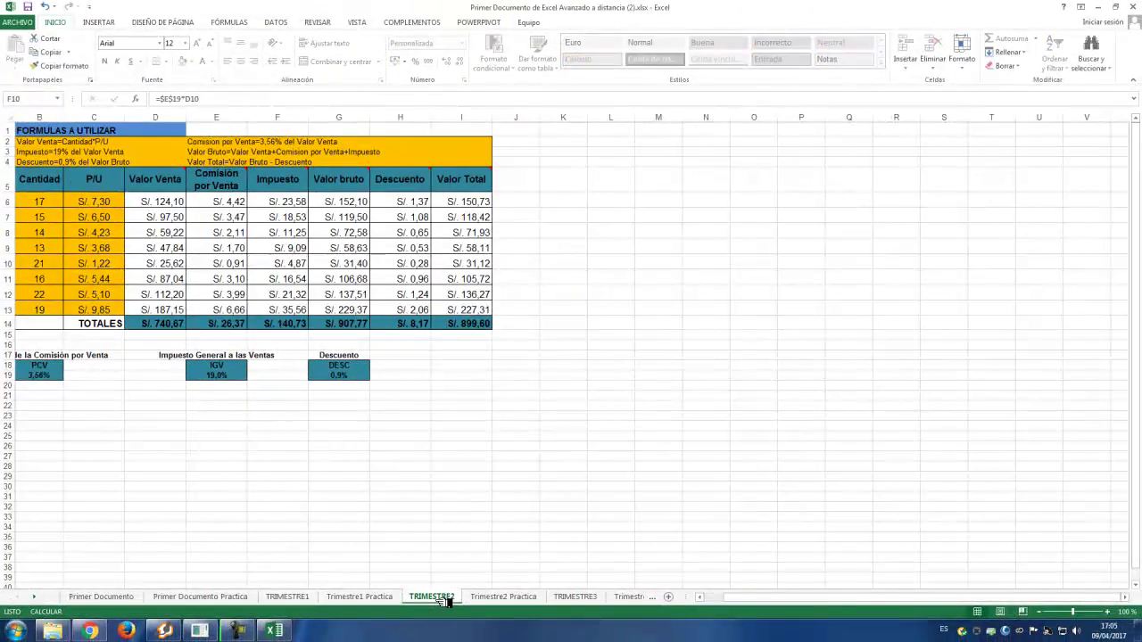
- Browse the TRIMESTRE3, TRIMESTRE4 and TOTAL ANUAL summary sheets
{"action": "left_click", "coordinate": [582, 596]}
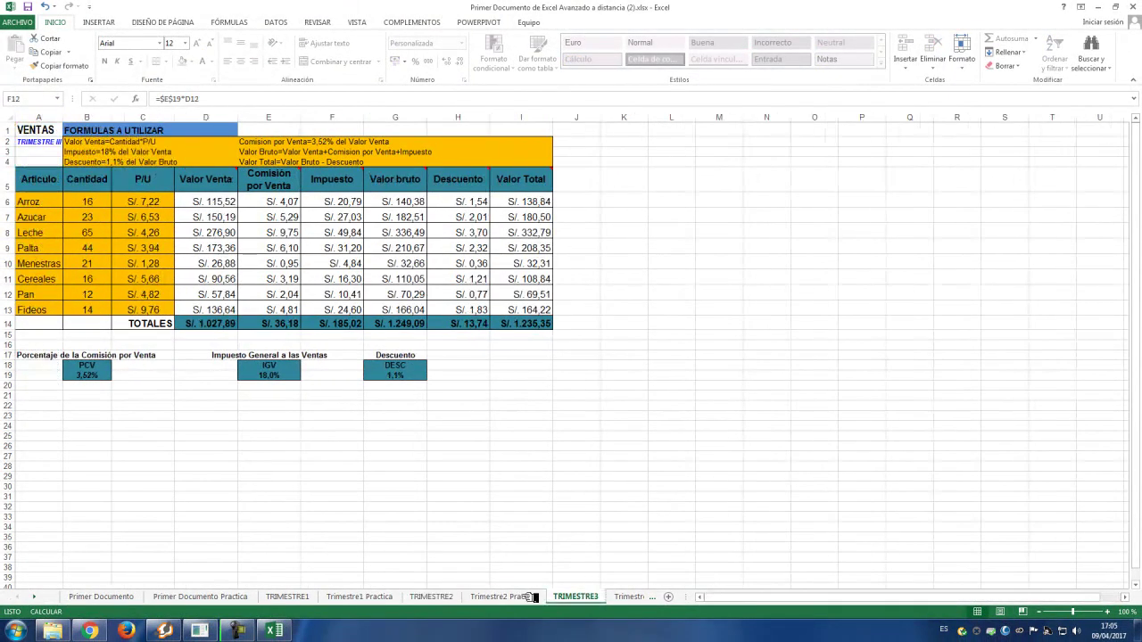
{"action": "left_click", "coordinate": [40, 596]}
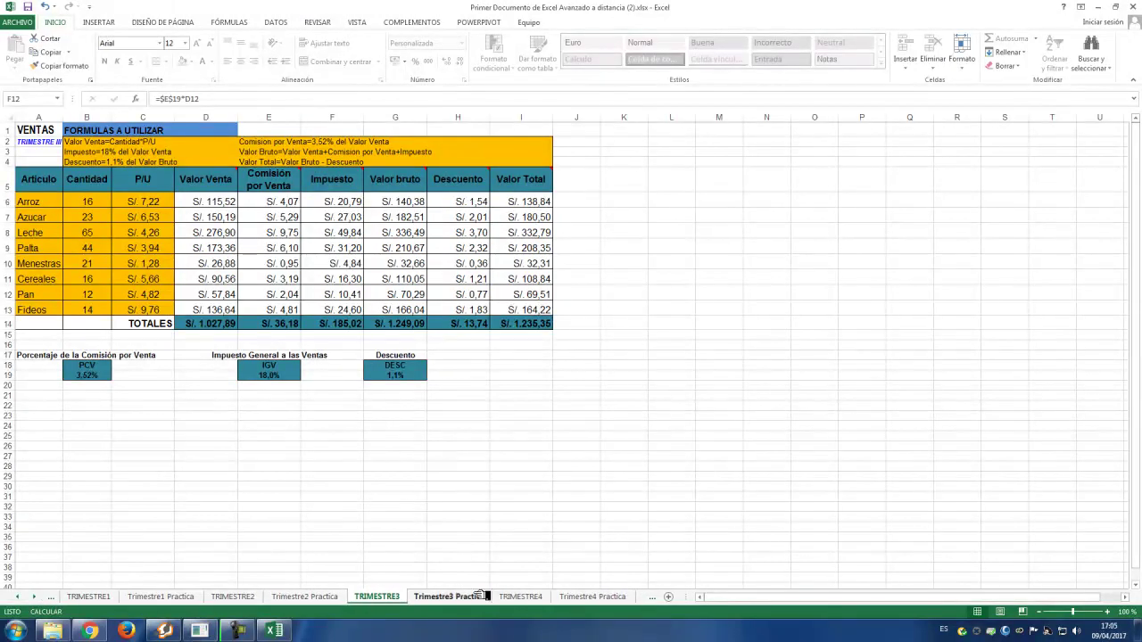
{"action": "left_click", "coordinate": [542, 600]}
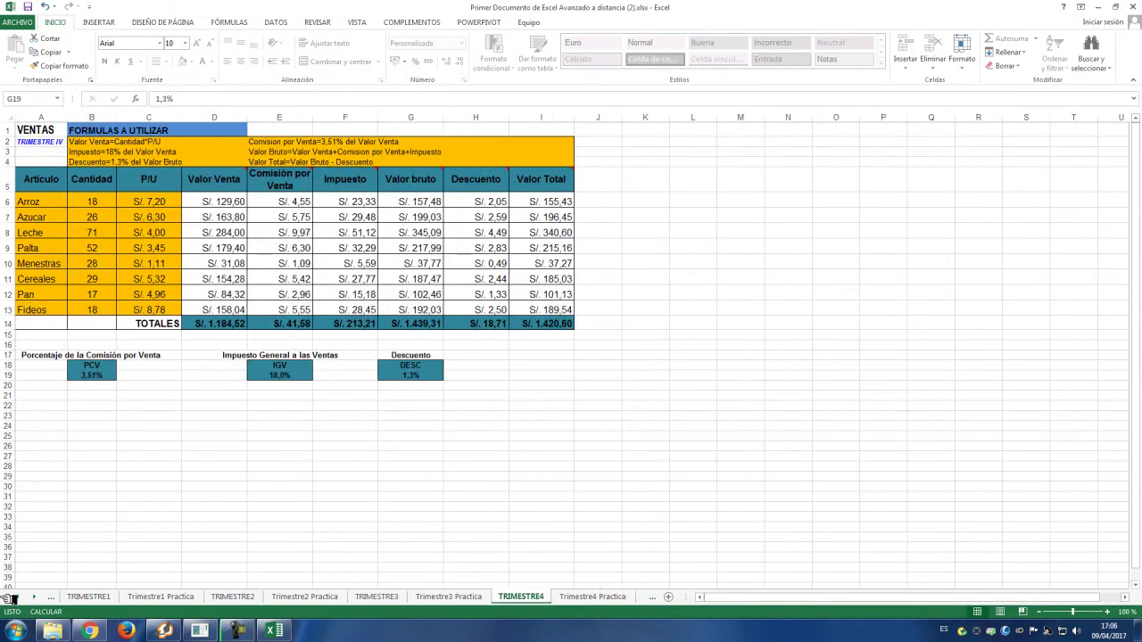
{"action": "left_click", "coordinate": [41, 596]}
{"action": "left_click", "coordinate": [41, 596]}
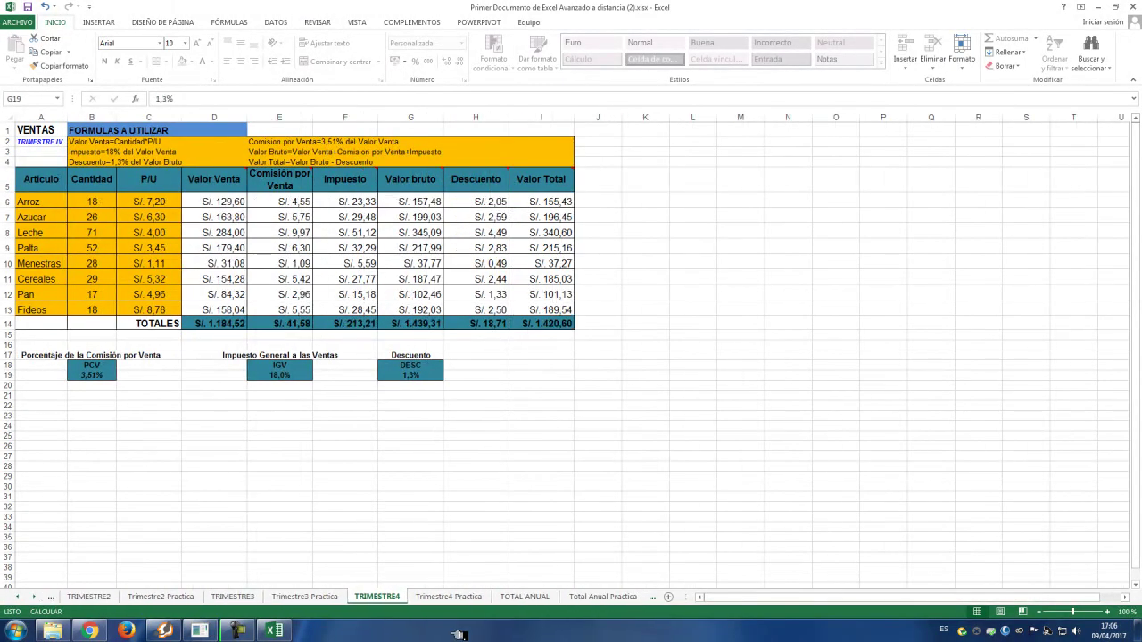
{"action": "left_click", "coordinate": [537, 599]}
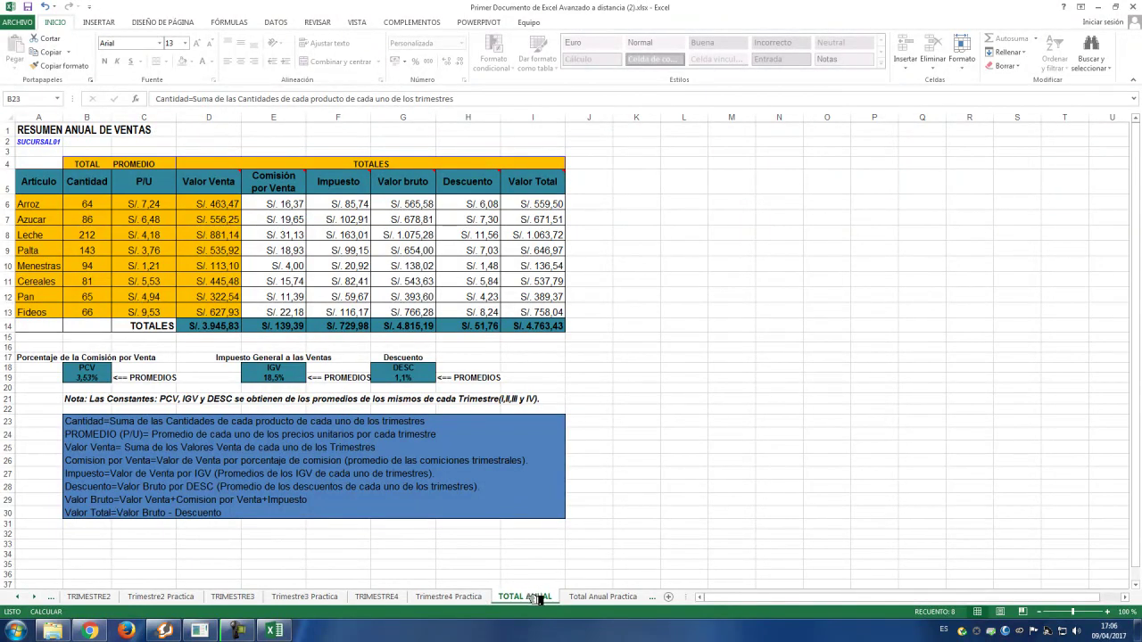
- Drag across the TOTAL ANUAL sheet, then view the Total Anual Practica sheet
{"action": "left_click_drag", "start_coordinate": [603, 608], "coordinate": [530, 607]}
{"action": "left_click_drag", "start_coordinate": [340, 416], "coordinate": [349, 391]}
{"action": "left_click_drag", "start_coordinate": [383, 472], "coordinate": [596, 602]}
{"action": "left_click", "coordinate": [622, 597]}
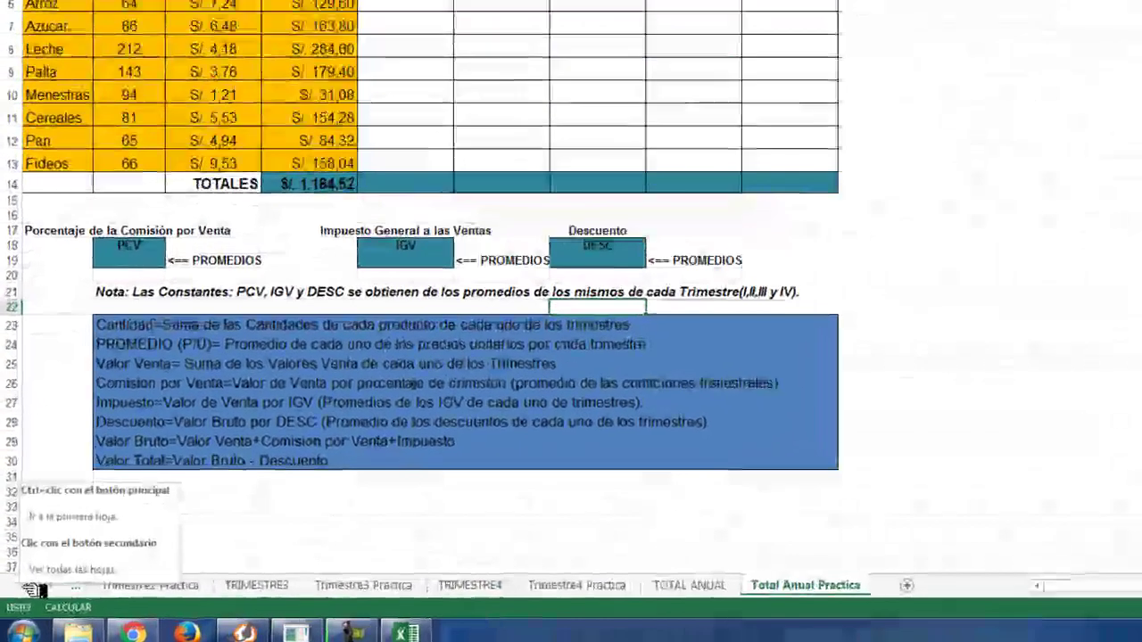
- Go back through Primer Documento to the Primer Documento Practica sheet with its instruction note
{"action": "left_click", "coordinate": [34, 590]}
{"action": "left_click", "coordinate": [34, 590]}
{"action": "left_click", "coordinate": [34, 590]}
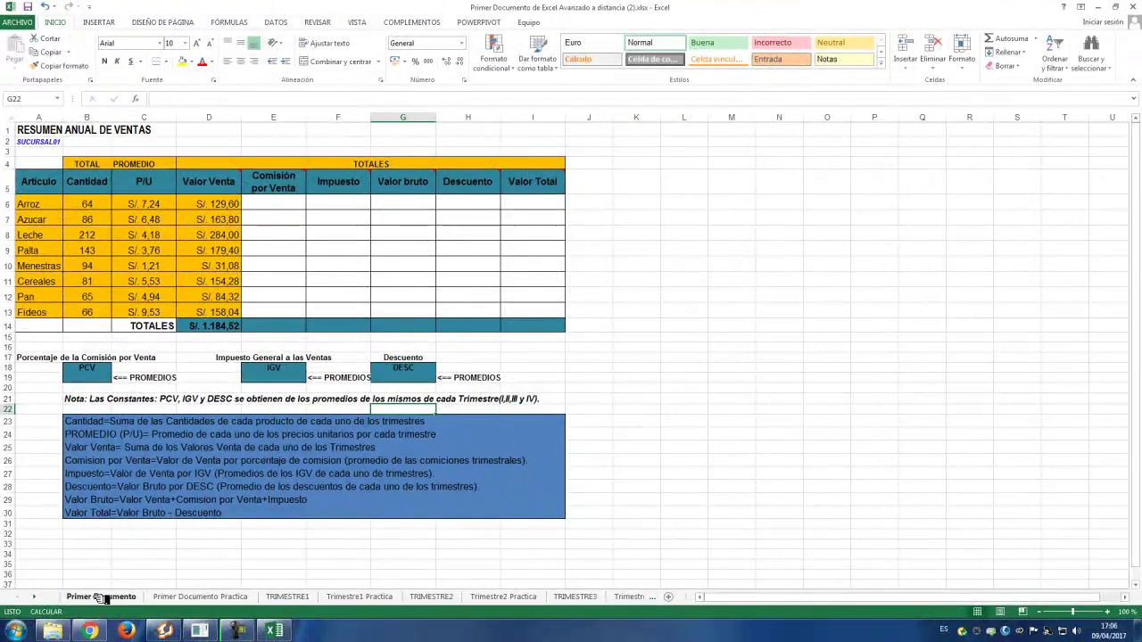
{"action": "left_click", "coordinate": [103, 597]}
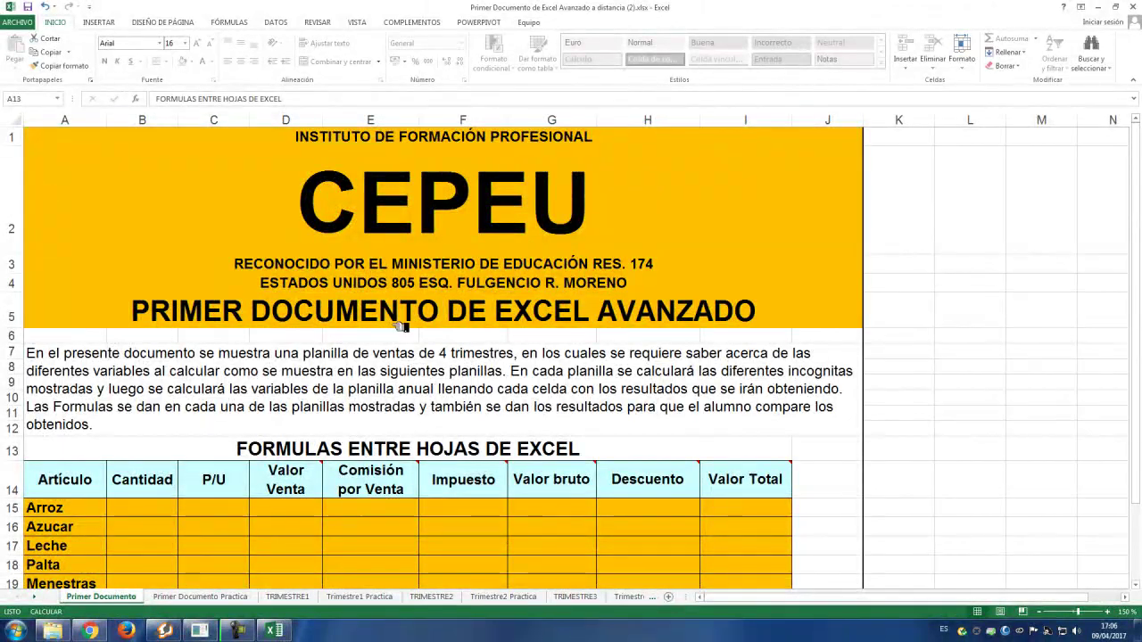
{"action": "left_click", "coordinate": [237, 598]}
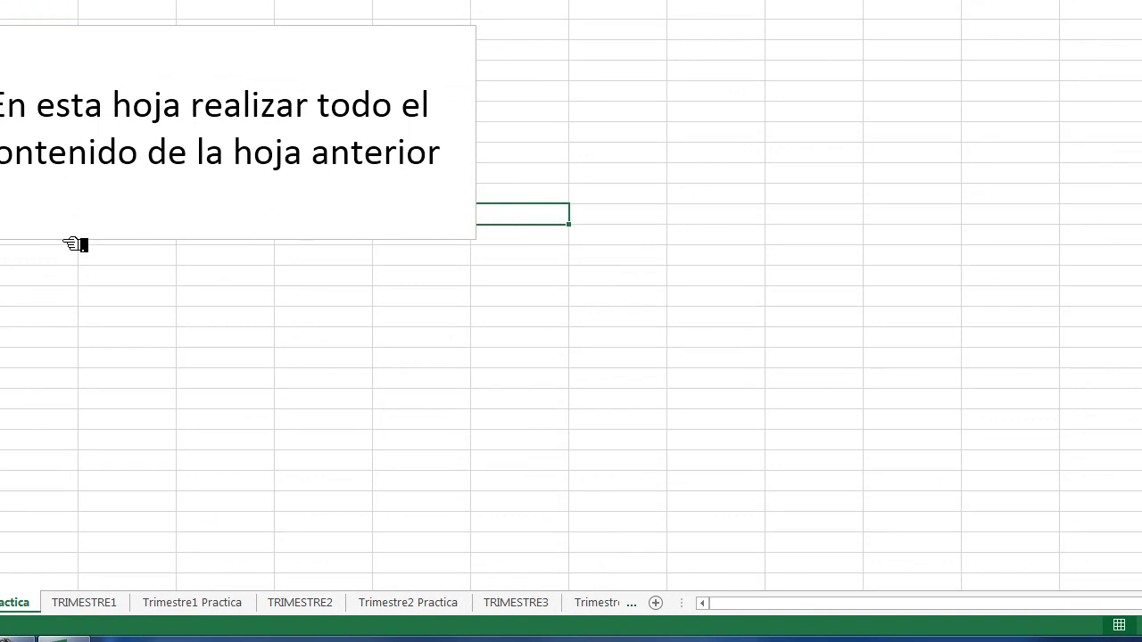
- Select the Practica instruction note box, then return to the Primer Documento sheet
{"action": "left_click", "coordinate": [72, 237]}
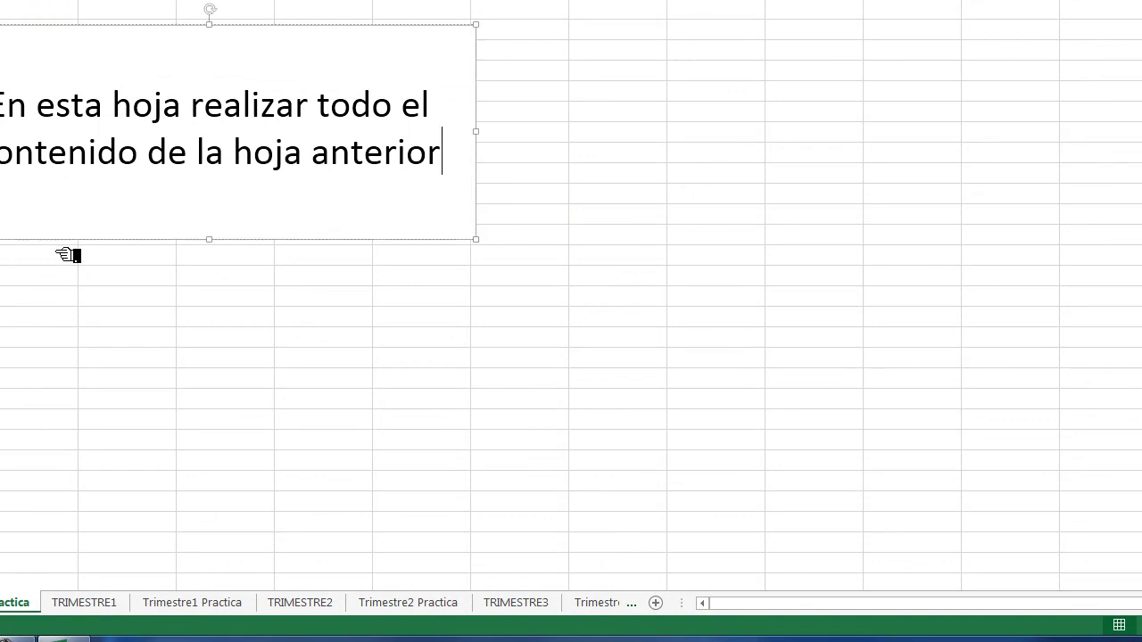
{"action": "left_click", "coordinate": [70, 240]}
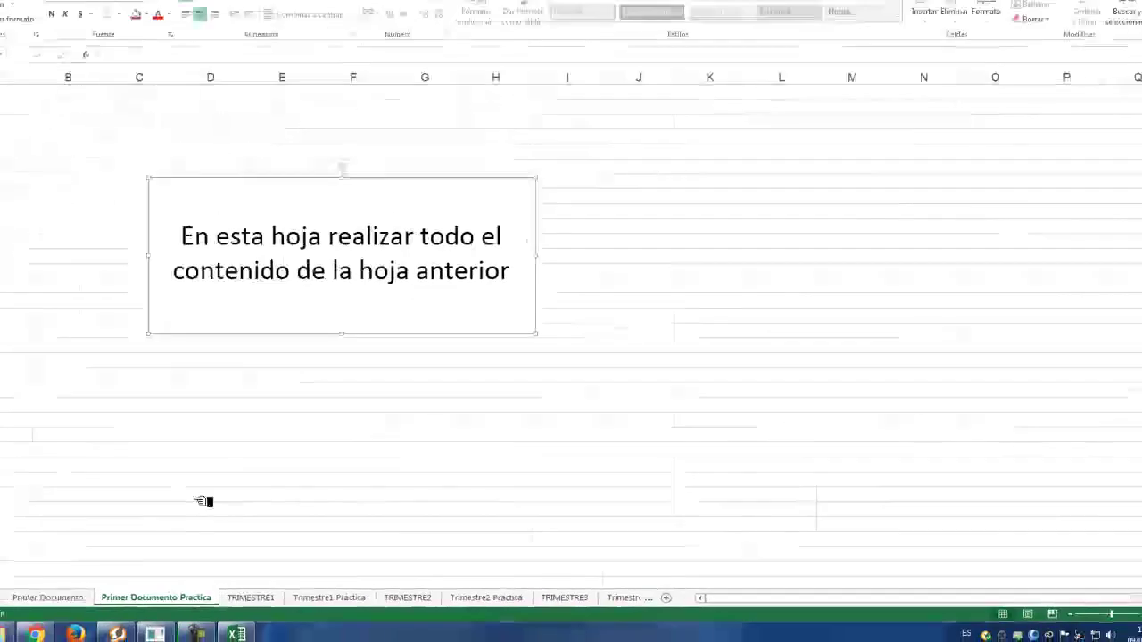
{"action": "left_click", "coordinate": [132, 598]}
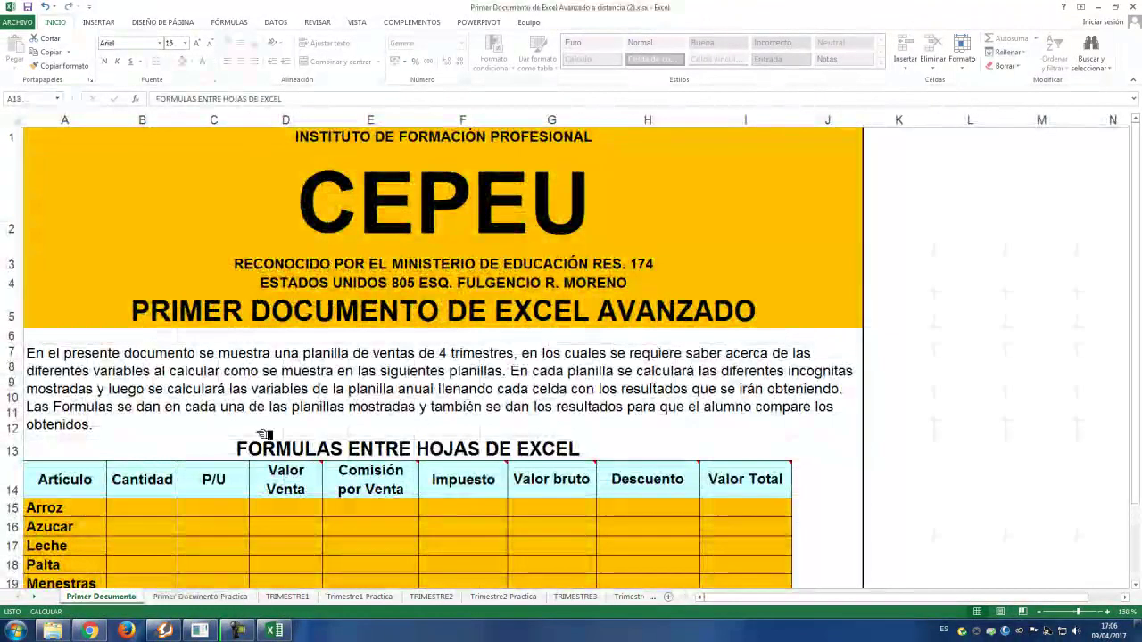
{"action": "scroll", "coordinate": [266, 437], "scroll_direction": "down", "scroll_amount": 2}
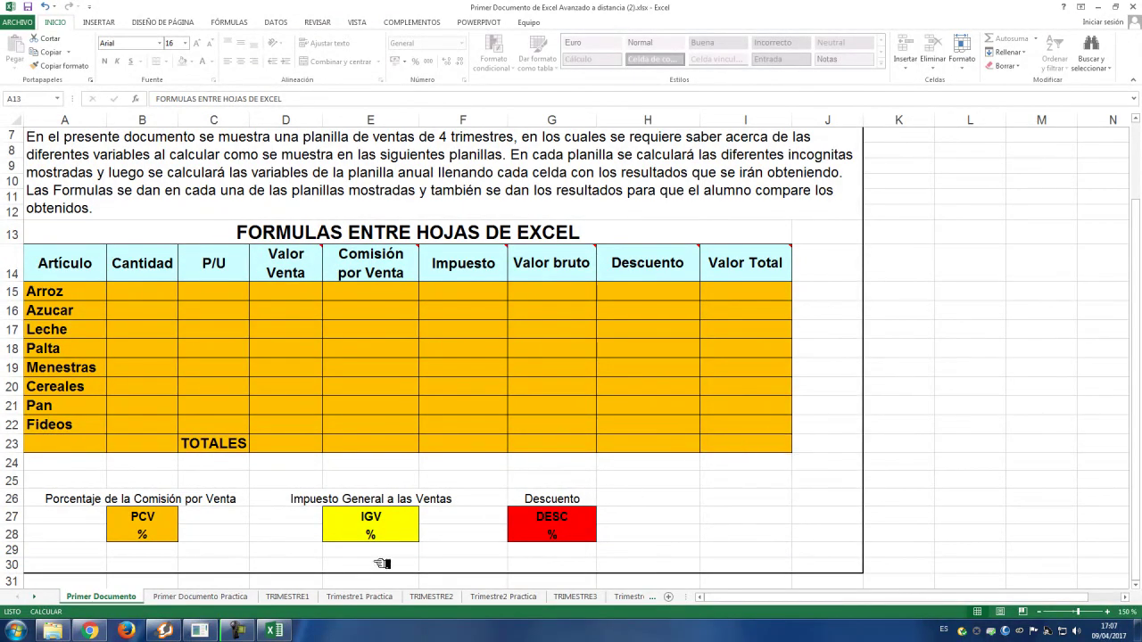
- Show the TRIMESTRE1 sheet with its completed table totalling S/. 1.204,35
{"action": "left_click", "coordinate": [303, 597]}
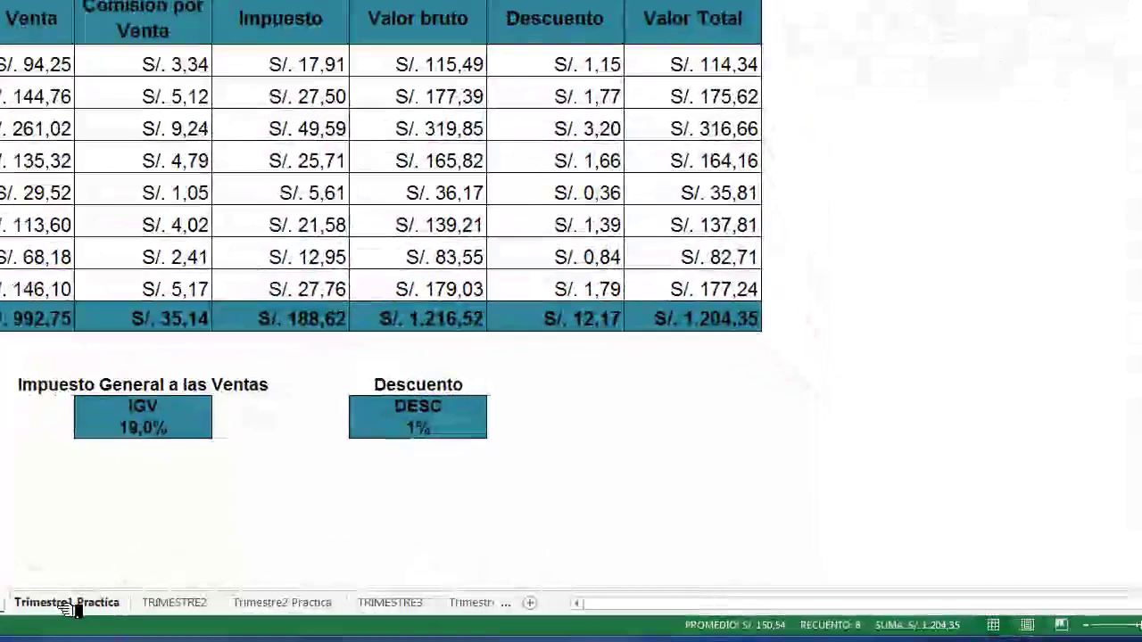
- On Trimestre1 Practica, enter =B6*C6 in D6 and fill it down to D13
{"action": "left_click", "coordinate": [360, 599]}
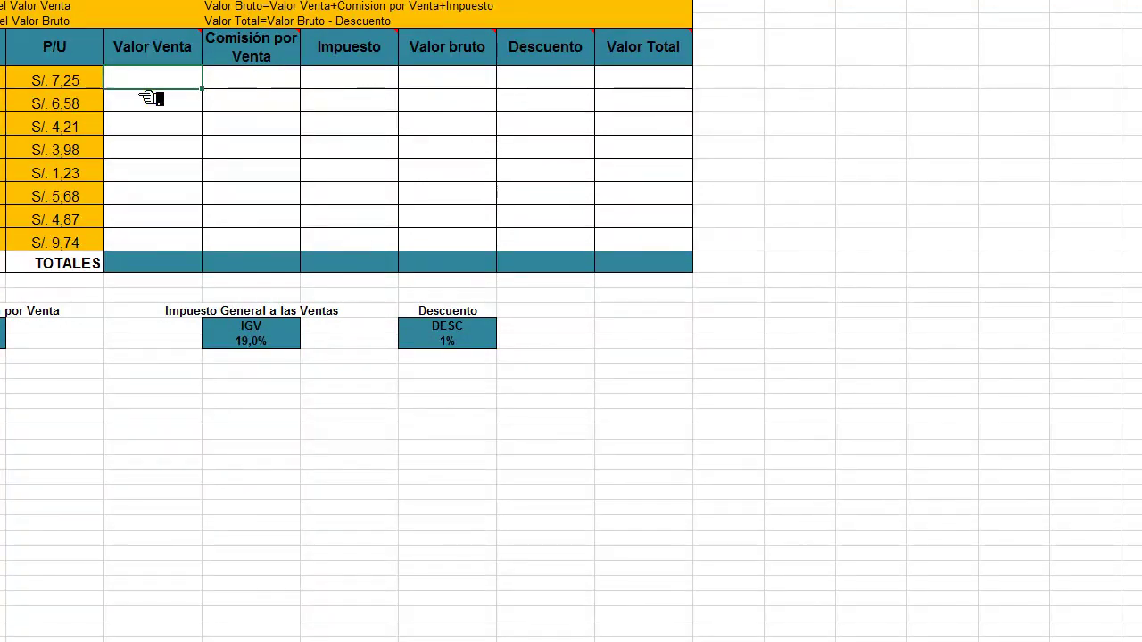
{"action": "type", "text": "="}
{"action": "type", "text": "B6*"}
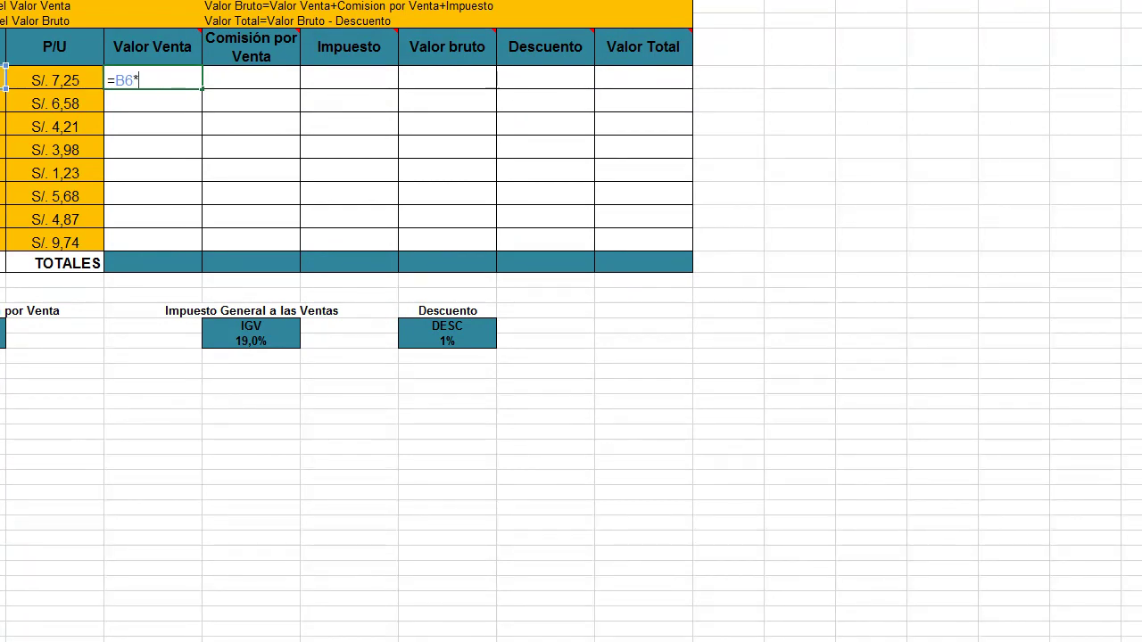
{"action": "left_click", "coordinate": [68, 79]}
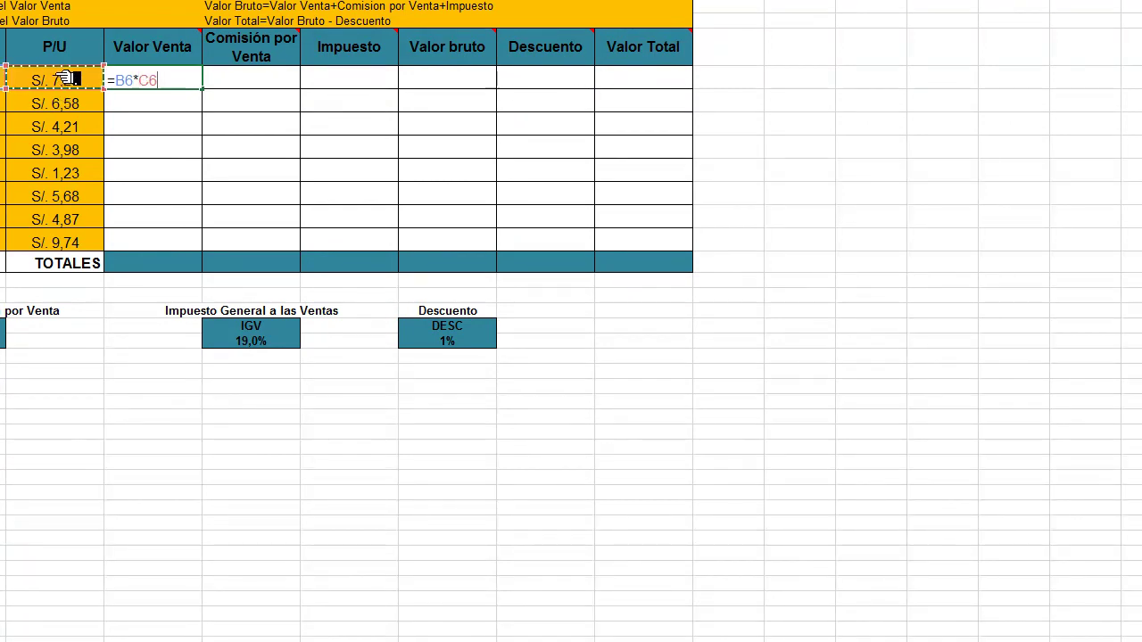
{"action": "key", "text": "Return"}
{"action": "key", "text": "Up"}
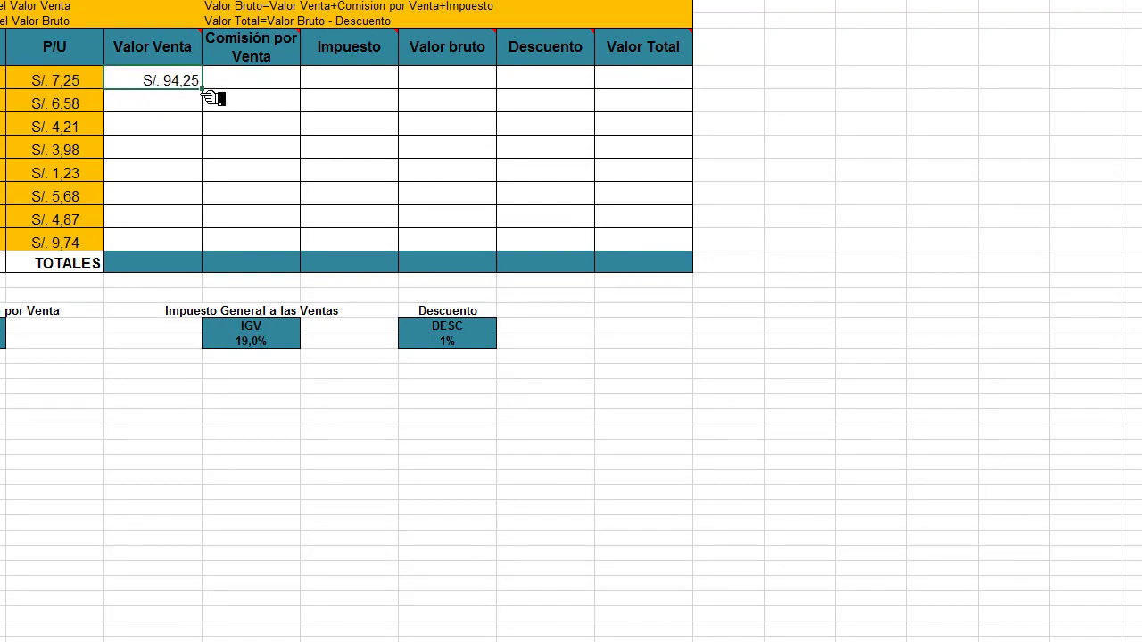
{"action": "left_click_drag", "start_coordinate": [202, 88], "coordinate": [205, 253]}
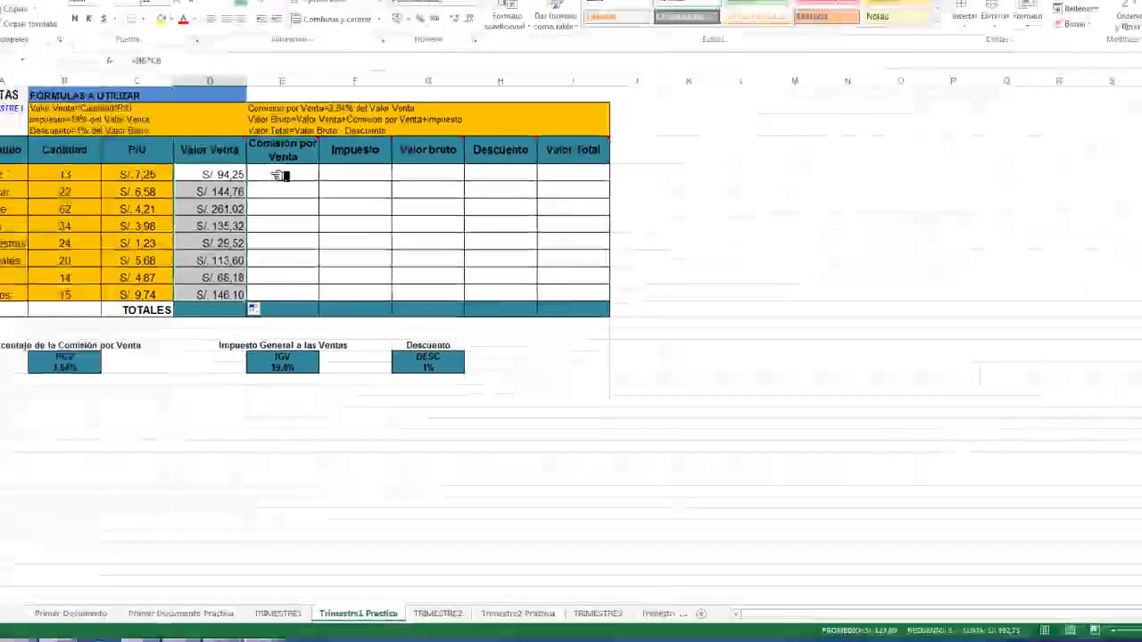
{"action": "left_click", "coordinate": [278, 197]}
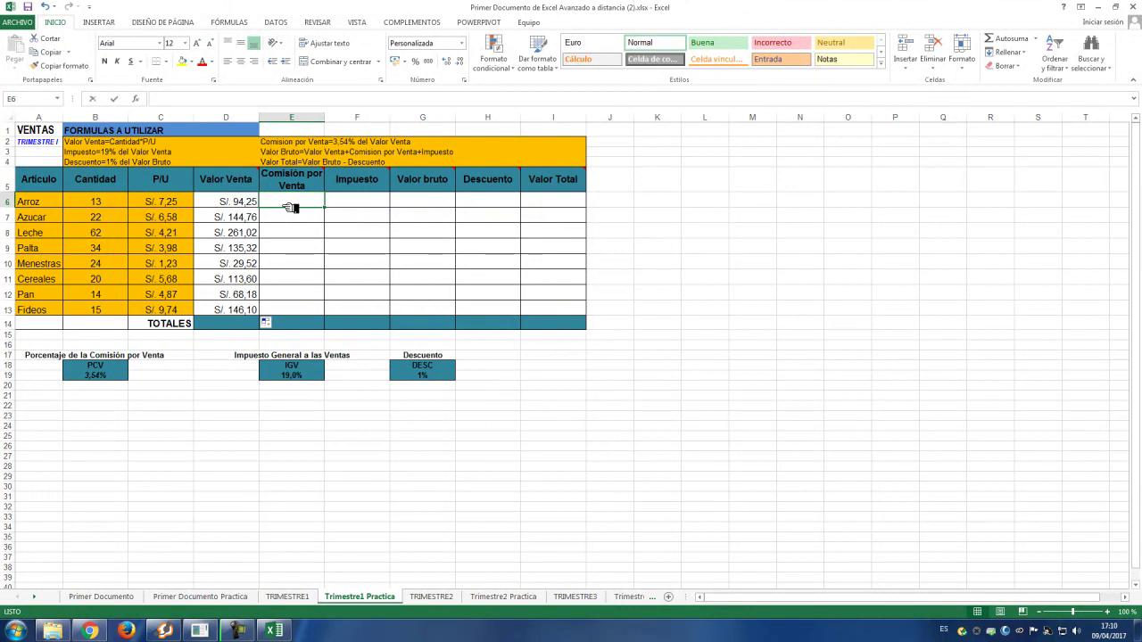
- Enter =D6*B19 in E6 for Arroz's commission and fill it down to E13
{"action": "type", "text": "="}
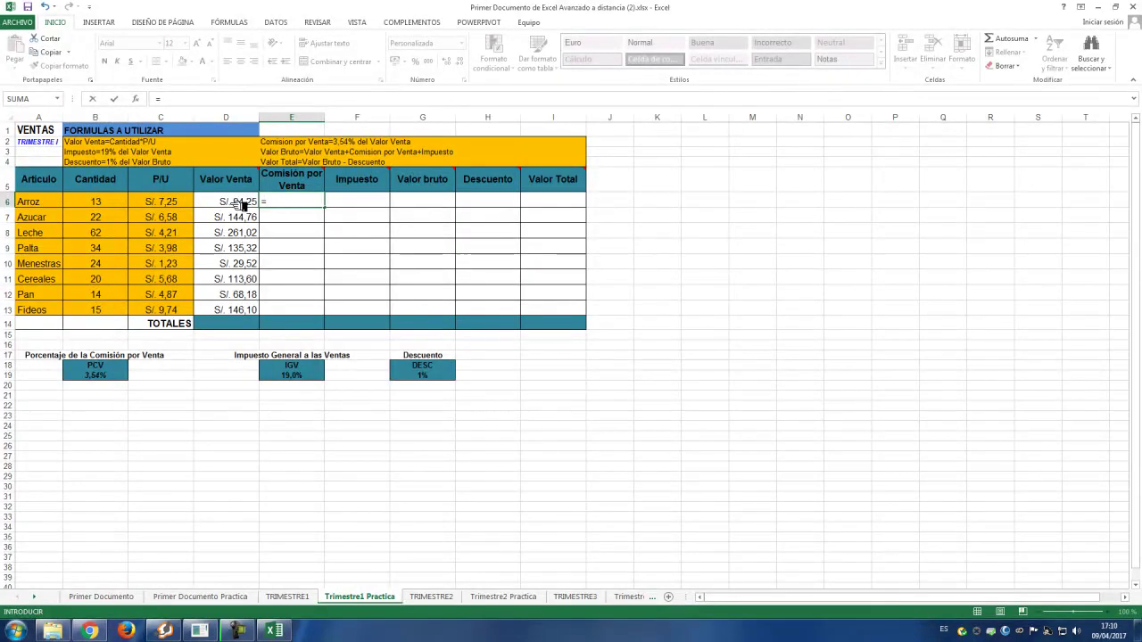
{"action": "left_click", "coordinate": [243, 205]}
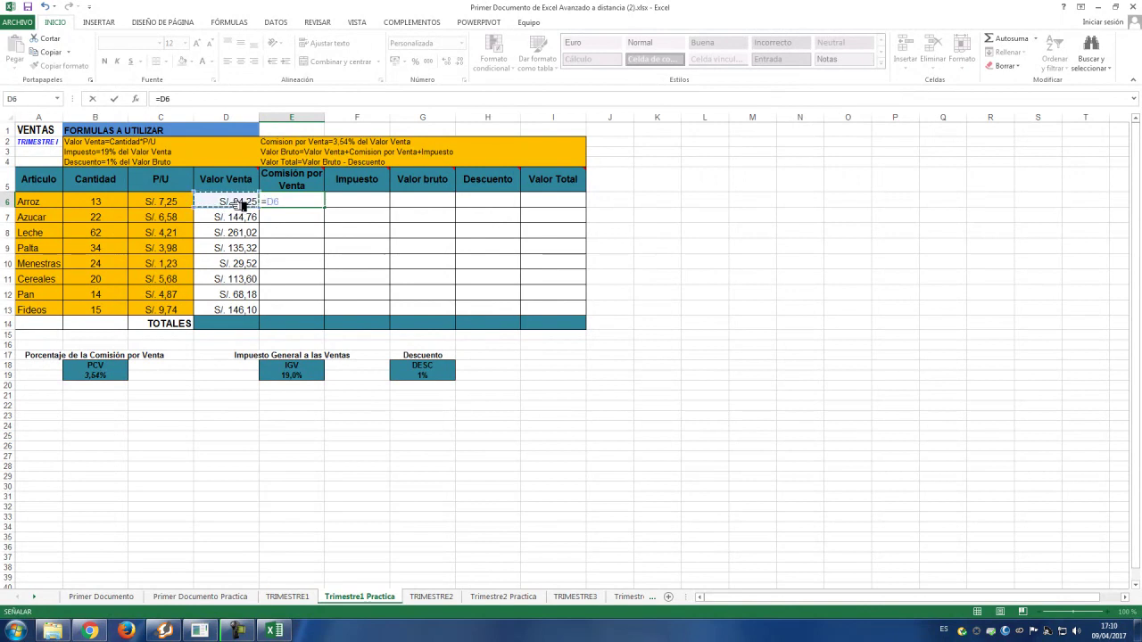
{"action": "type", "text": "*"}
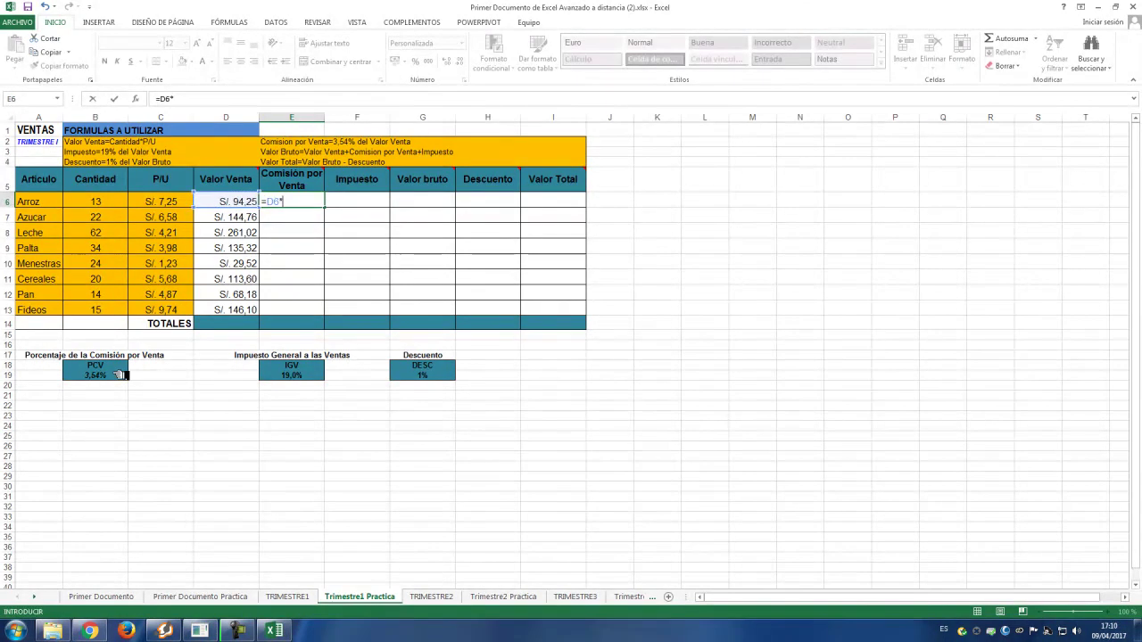
{"action": "left_click", "coordinate": [107, 379]}
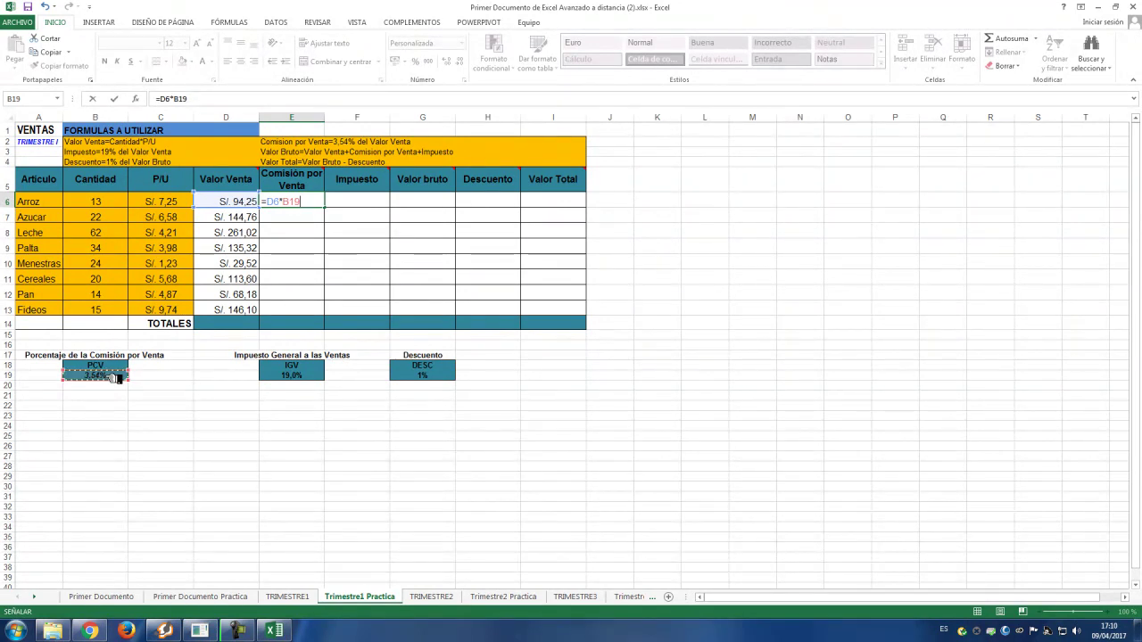
{"action": "key", "text": "Return"}
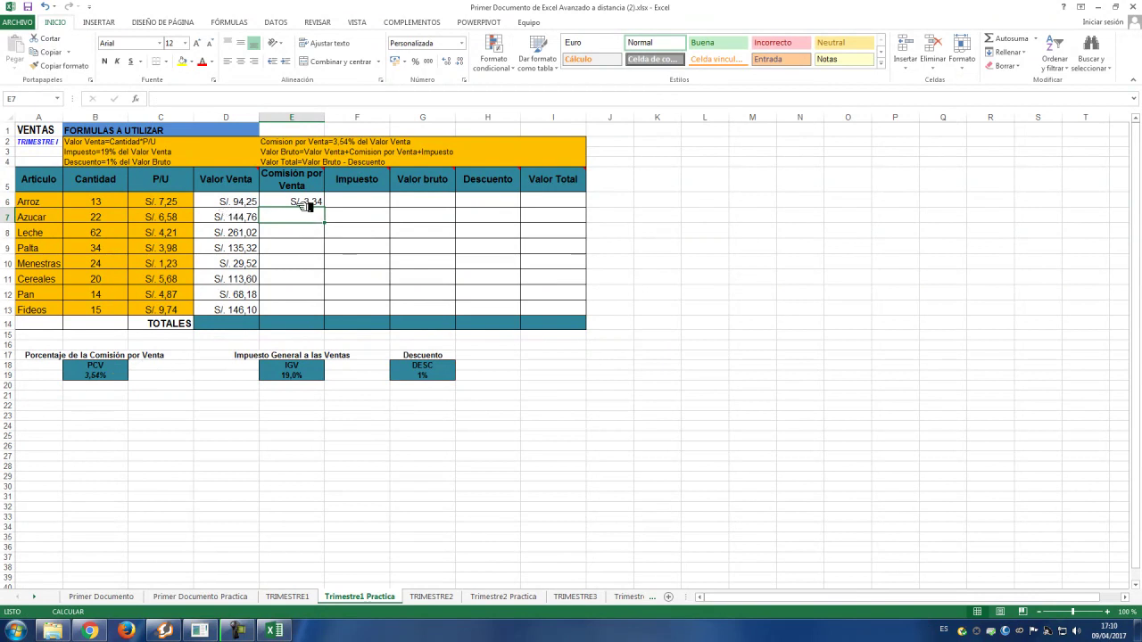
{"action": "left_click", "coordinate": [303, 204]}
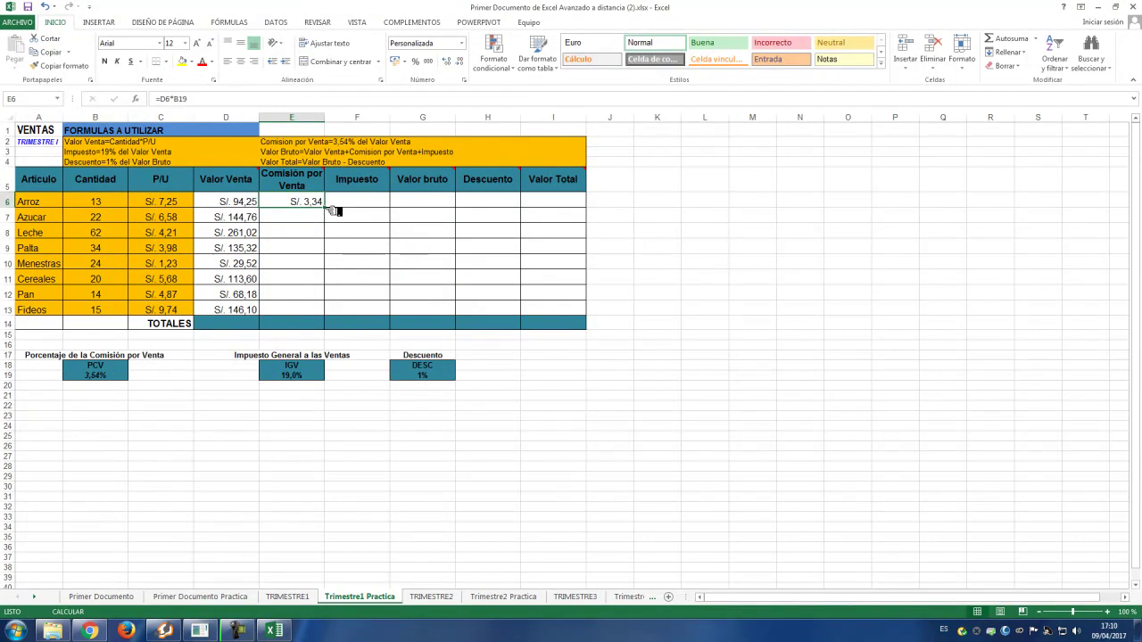
{"action": "left_click_drag", "start_coordinate": [337, 209], "coordinate": [332, 320]}
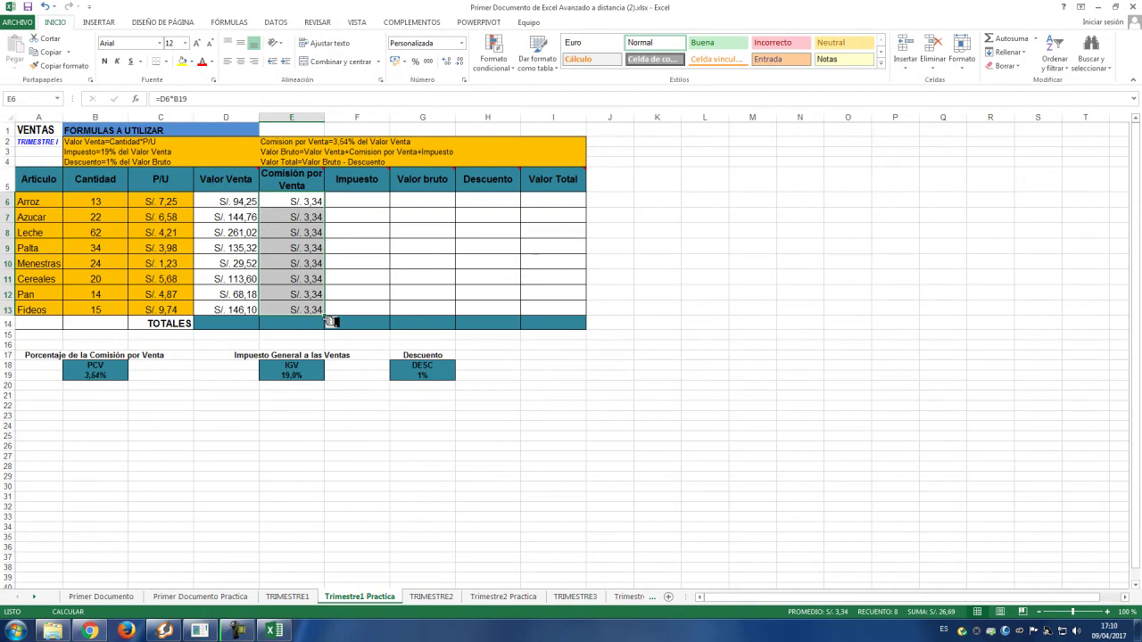
- Save, then inspect the commission formulas and find they reference empty cells below the PCV rate
{"action": "left_click", "coordinate": [37, 7]}
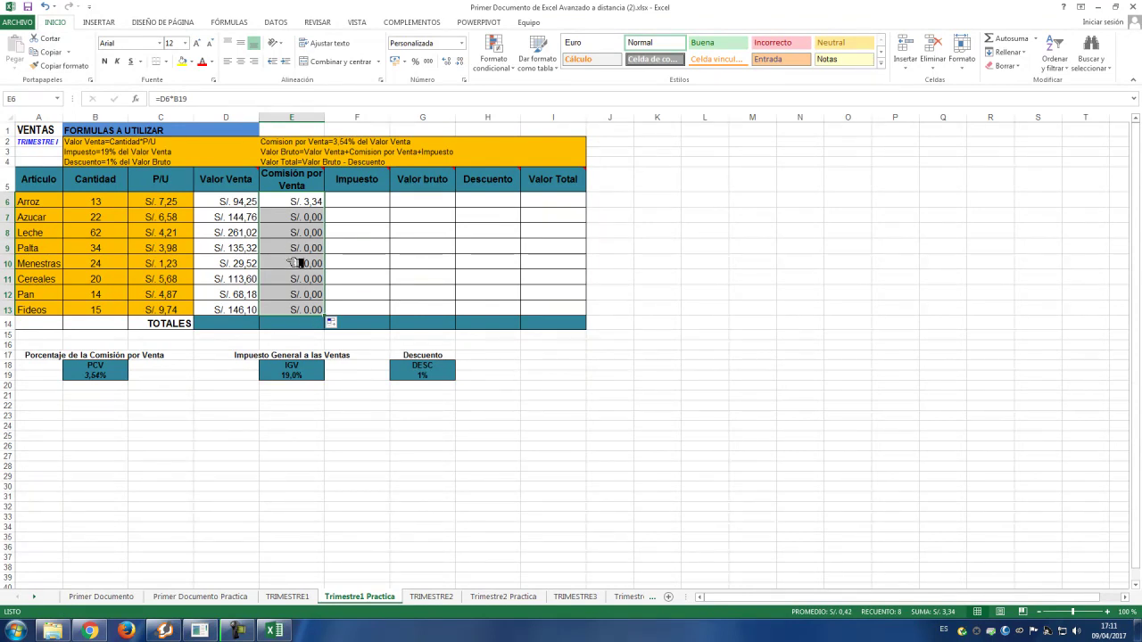
{"action": "left_click", "coordinate": [307, 203]}
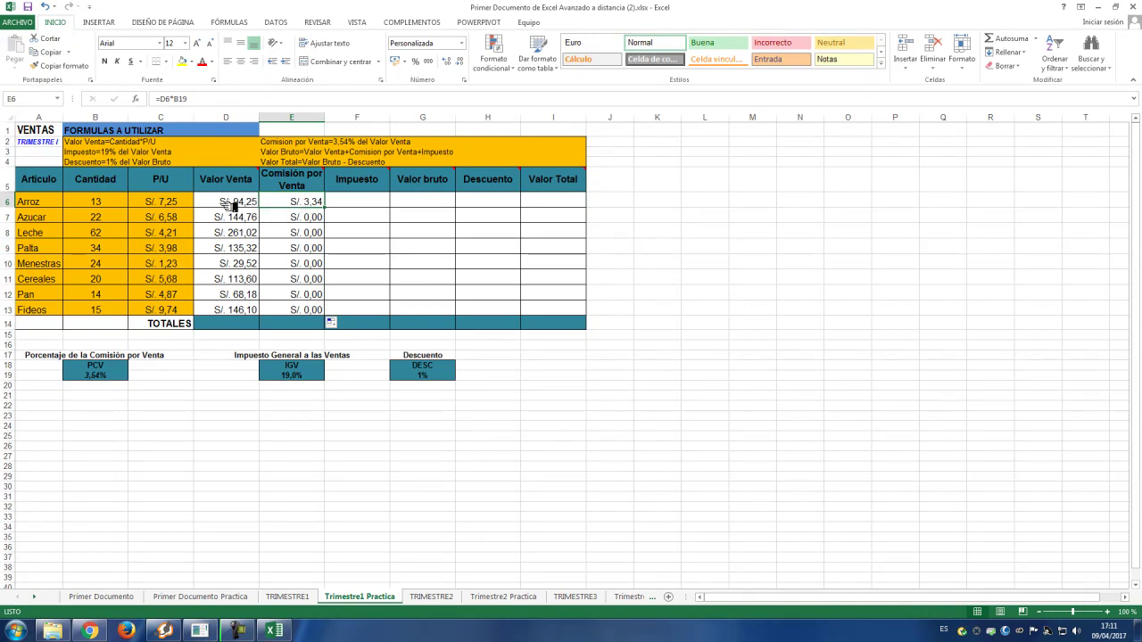
{"action": "left_click", "coordinate": [113, 375]}
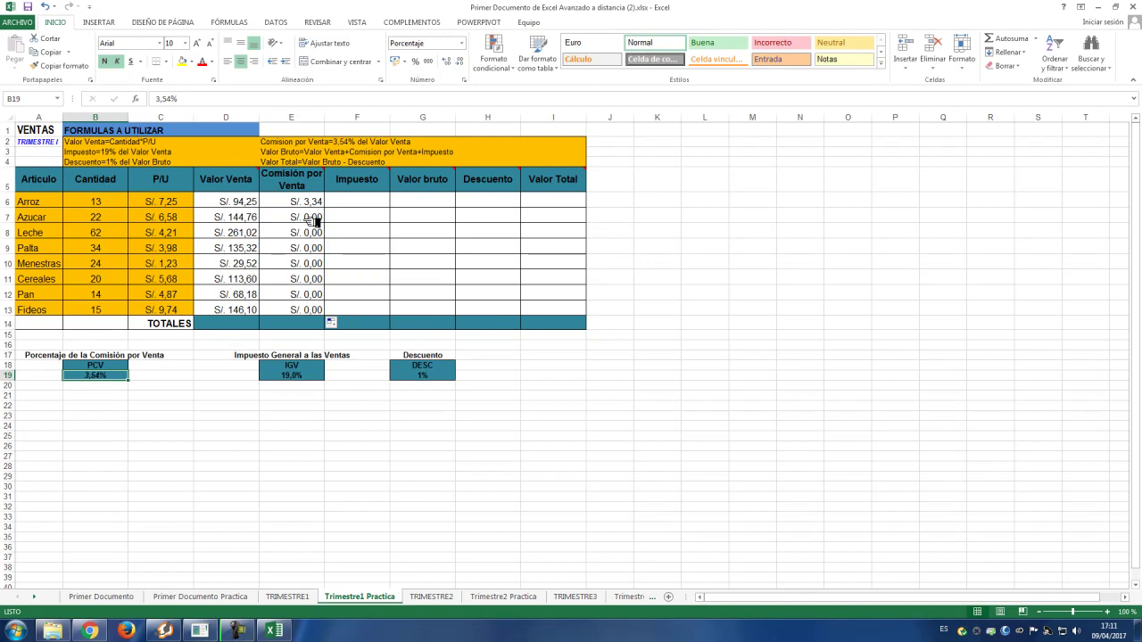
{"action": "left_click", "coordinate": [314, 220]}
{"action": "left_click", "coordinate": [243, 218]}
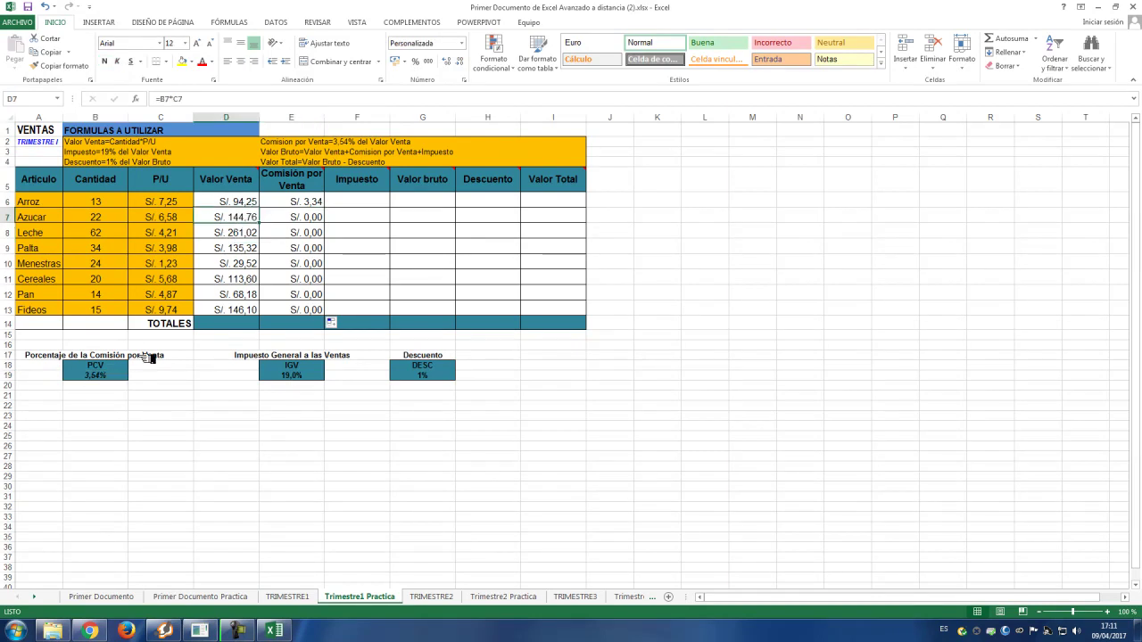
{"action": "left_click", "coordinate": [100, 386]}
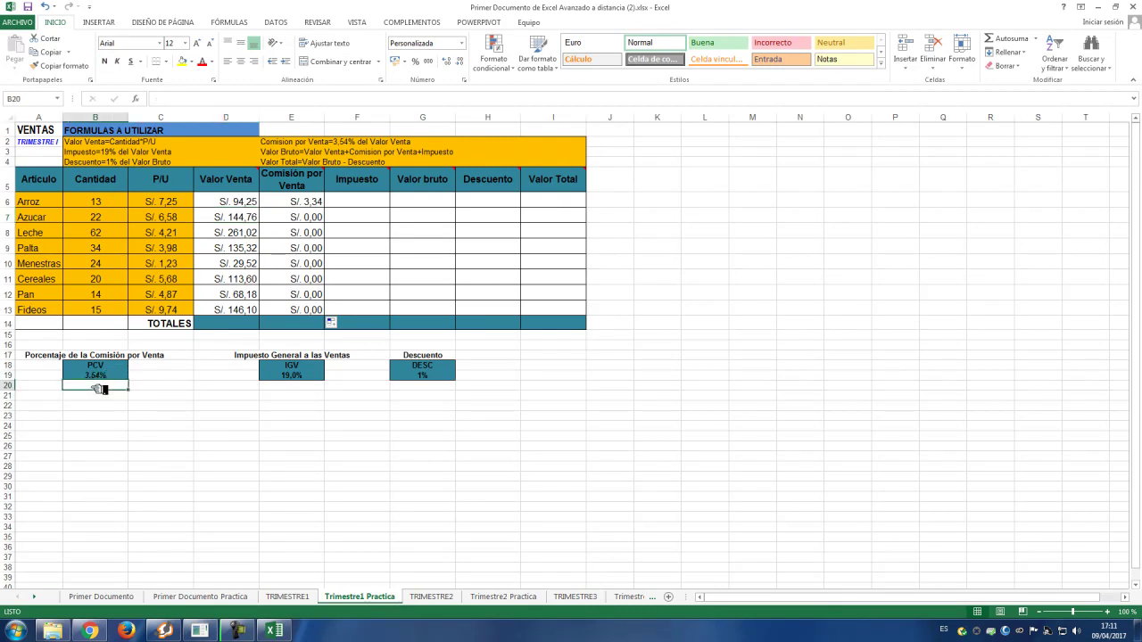
{"action": "left_click", "coordinate": [298, 233]}
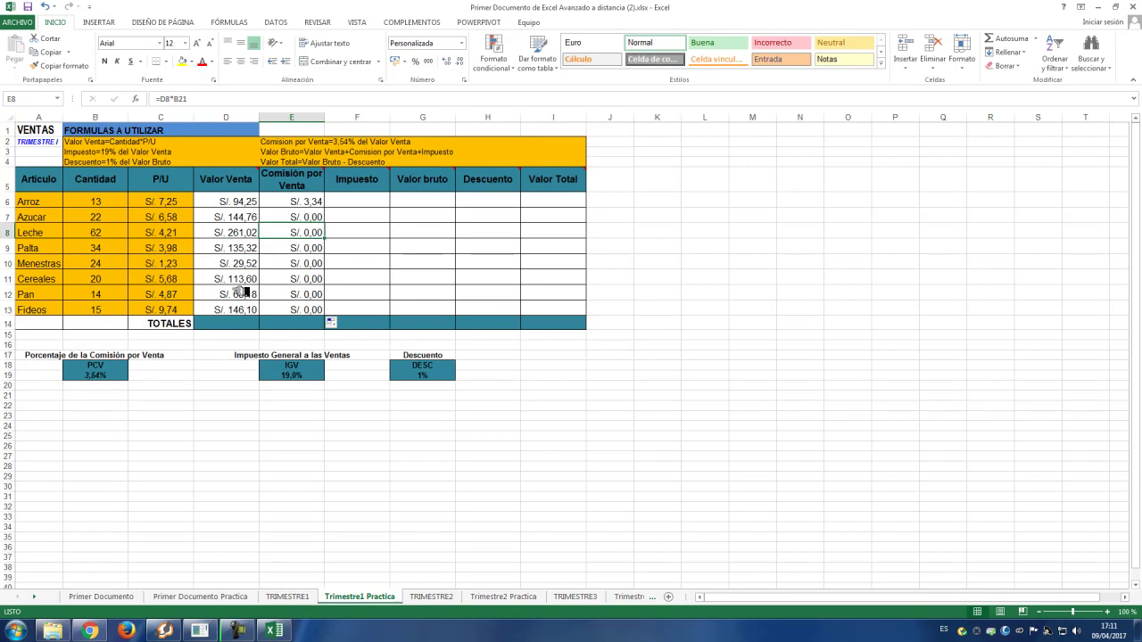
{"action": "left_click", "coordinate": [98, 396]}
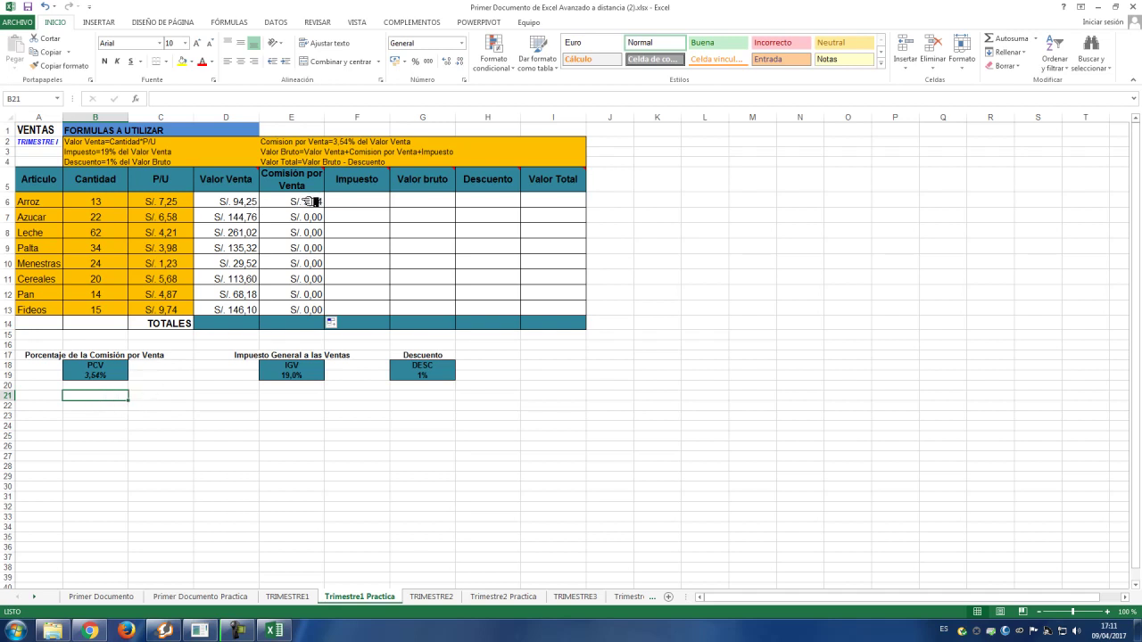
- Clear the faulty commission formulas from E6 through E13
{"action": "left_click", "coordinate": [310, 203]}
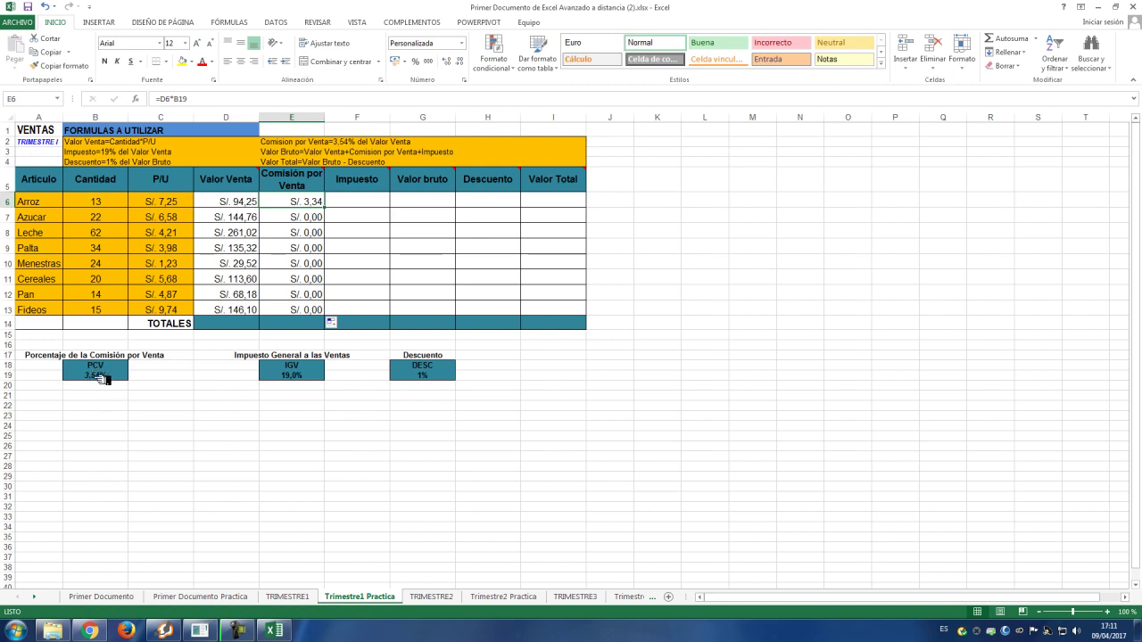
{"action": "left_click", "coordinate": [279, 218]}
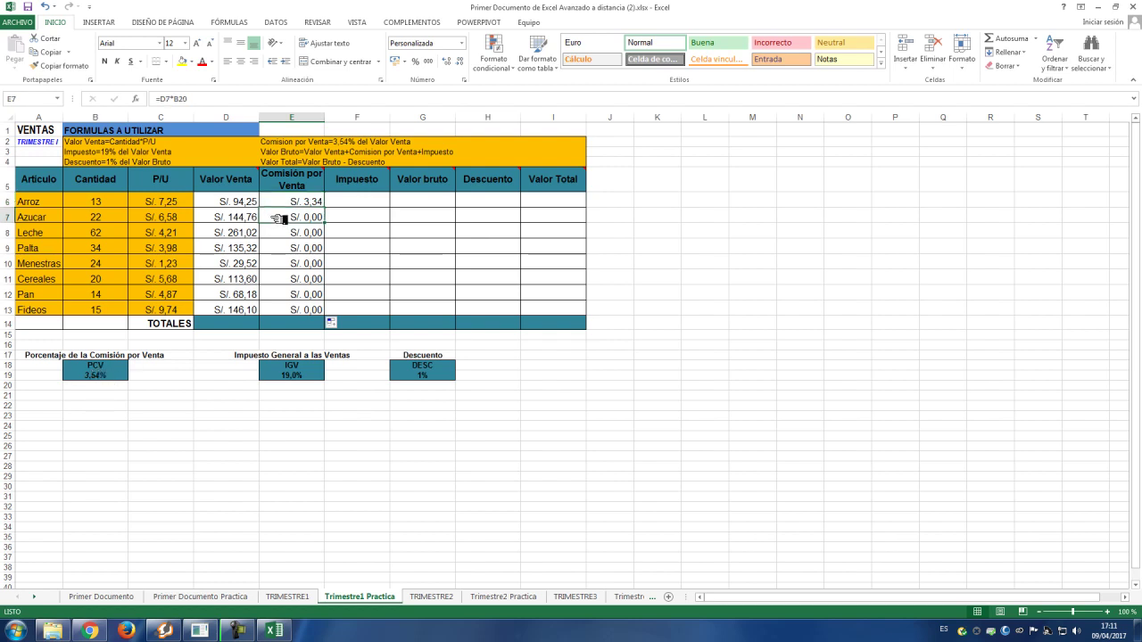
{"action": "mouse_move", "coordinate": [284, 217]}
{"action": "left_mouse_down"}
{"action": "mouse_move", "coordinate": [291, 310]}
{"action": "mouse_move", "coordinate": [318, 234]}
{"action": "mouse_move", "coordinate": [306, 204]}
{"action": "left_mouse_up"}
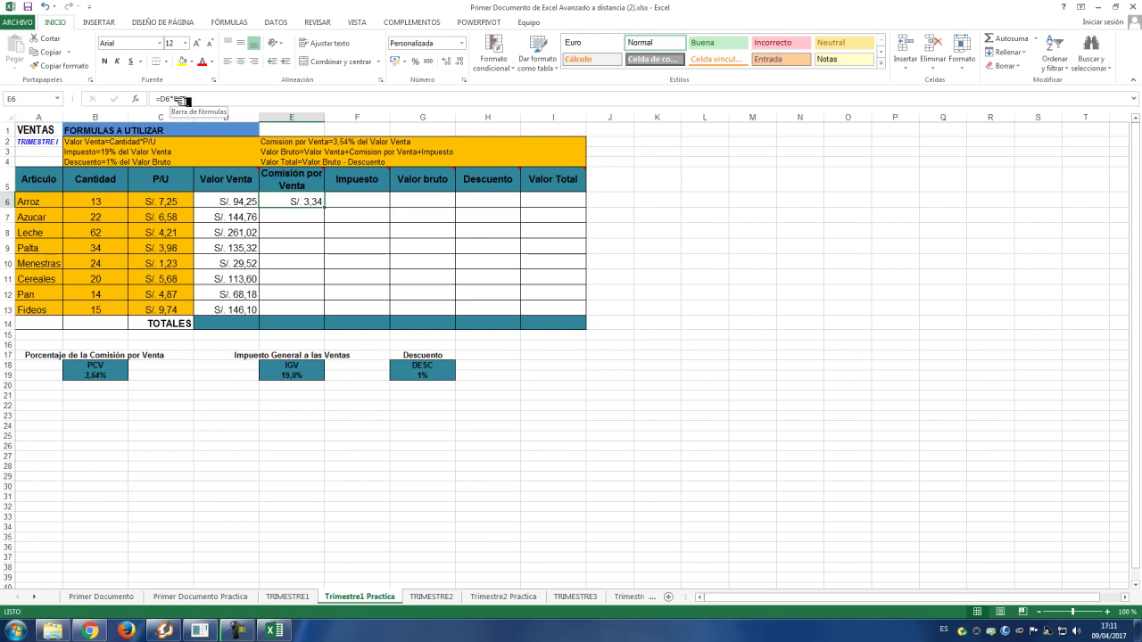
{"action": "key", "text": "Delete"}
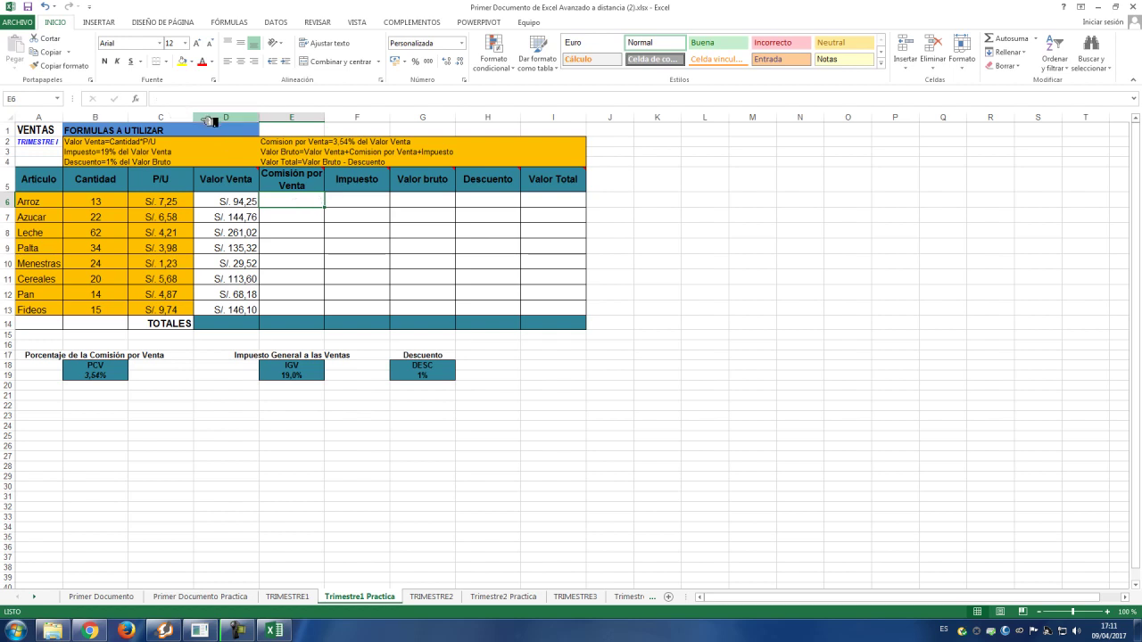
- Enter =D6*$B$19 in E6 with the PCV rate locked, and fill it down to E13
{"action": "type", "text": "="}
{"action": "left_click", "coordinate": [246, 202]}
{"action": "type", "text": "*"}
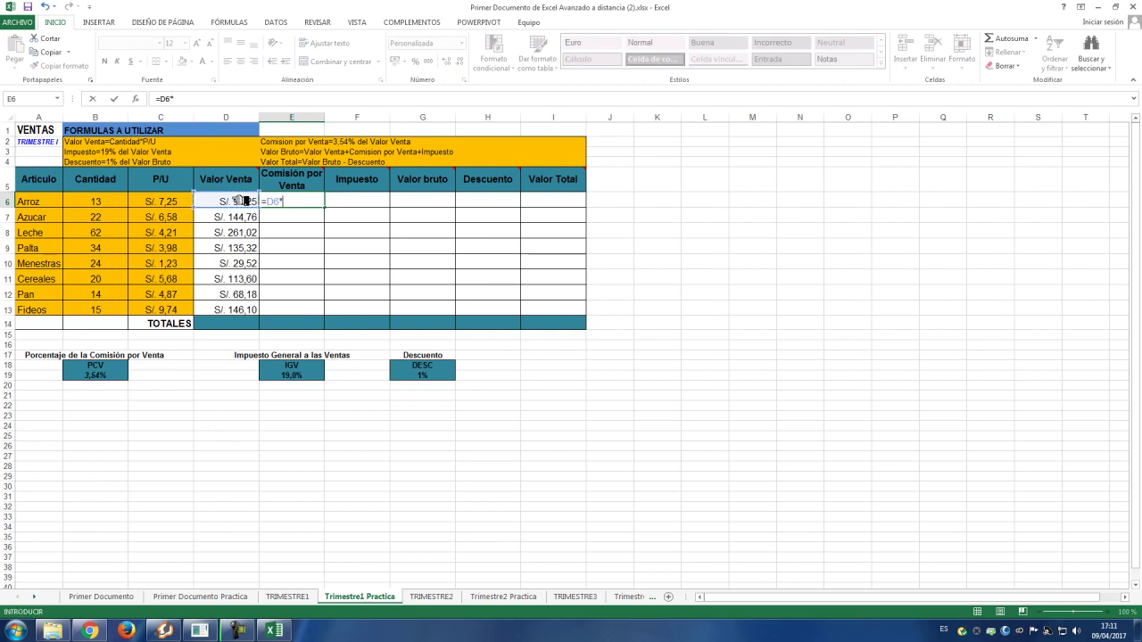
{"action": "left_click", "coordinate": [117, 379]}
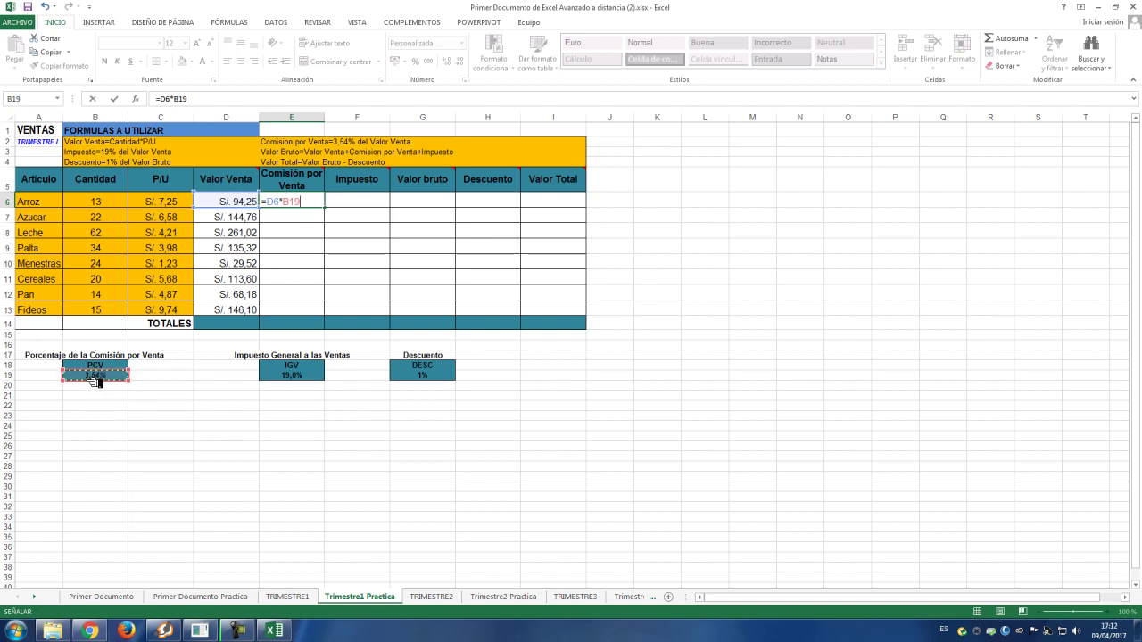
{"action": "key", "text": "F4"}
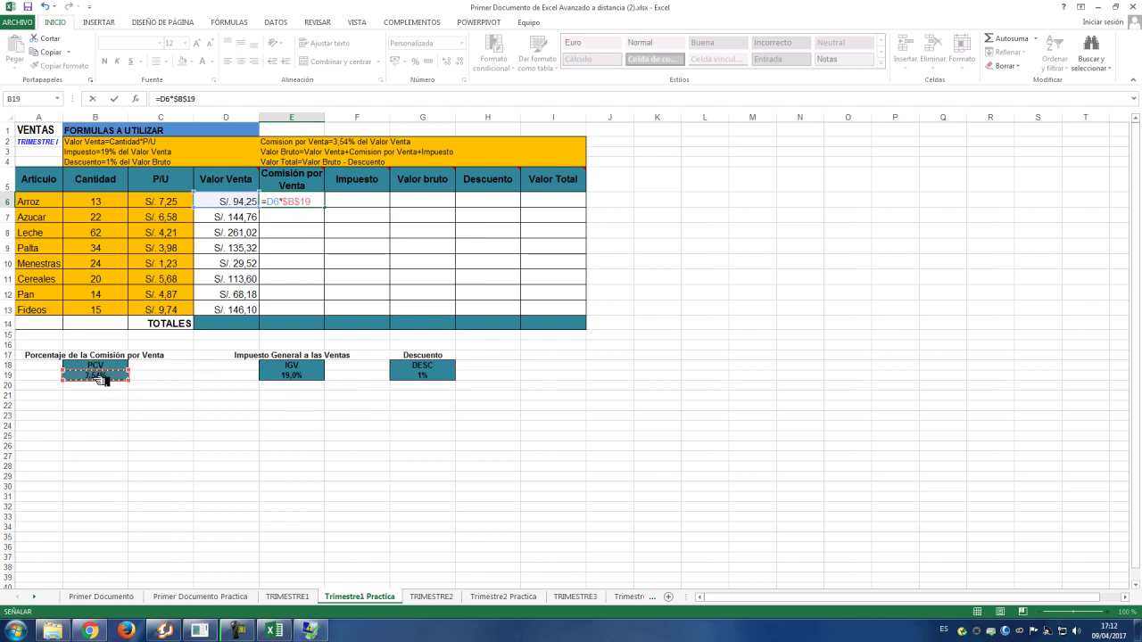
{"action": "key", "text": "Return"}
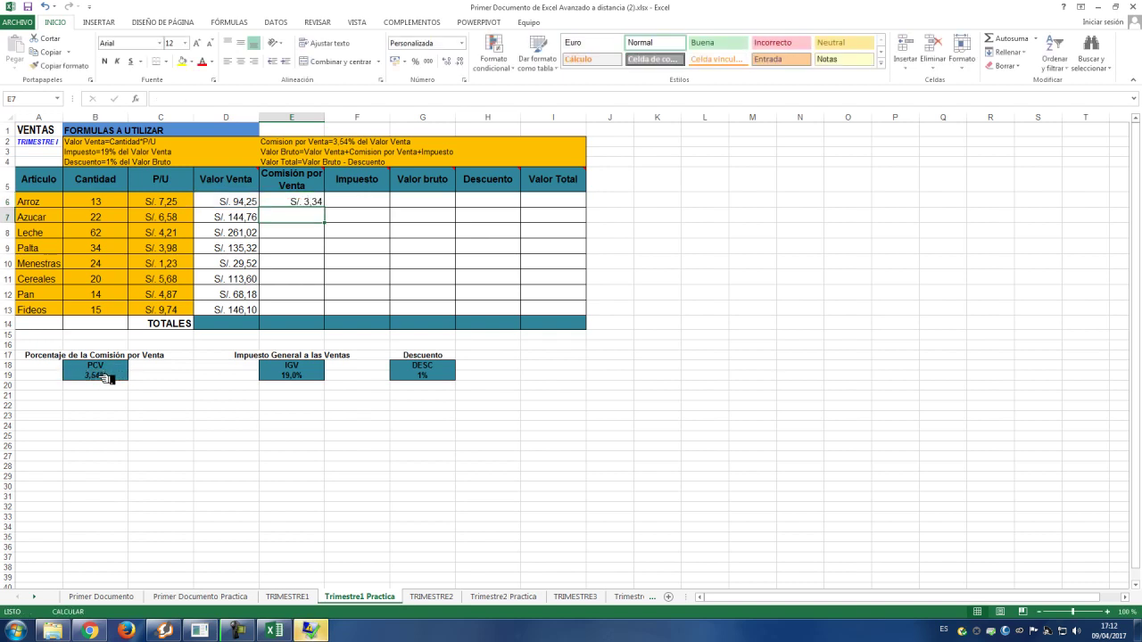
{"action": "left_click", "coordinate": [292, 202]}
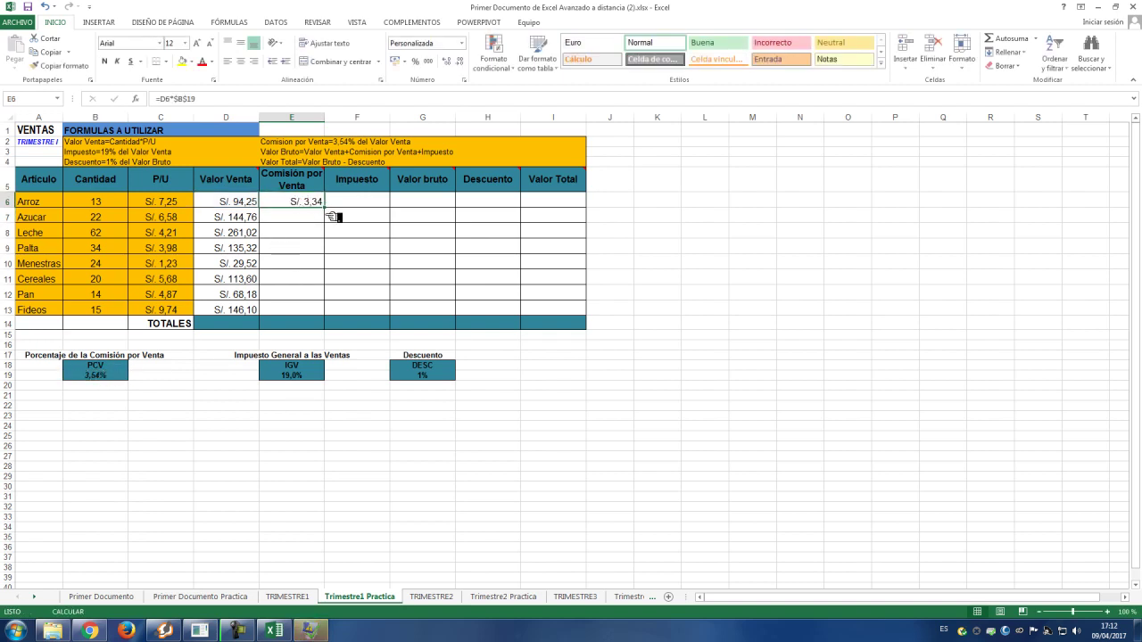
{"action": "left_click_drag", "start_coordinate": [325, 217], "coordinate": [331, 312]}
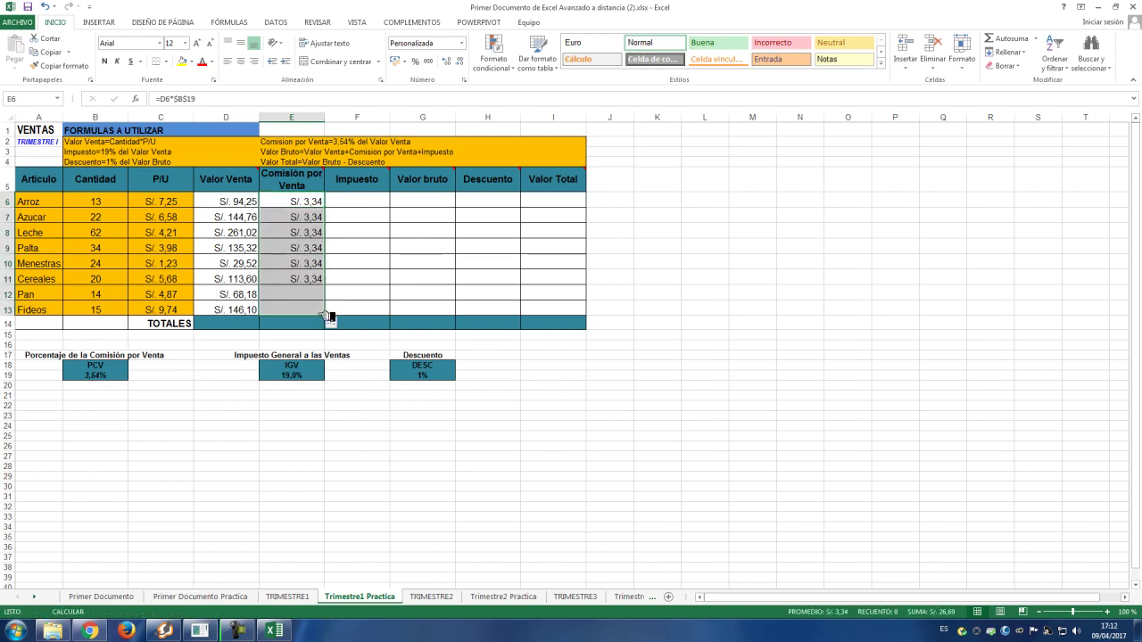
- Save to recalculate the commissions and begin the Impuesto formula in F6
{"action": "left_click", "coordinate": [44, 7]}
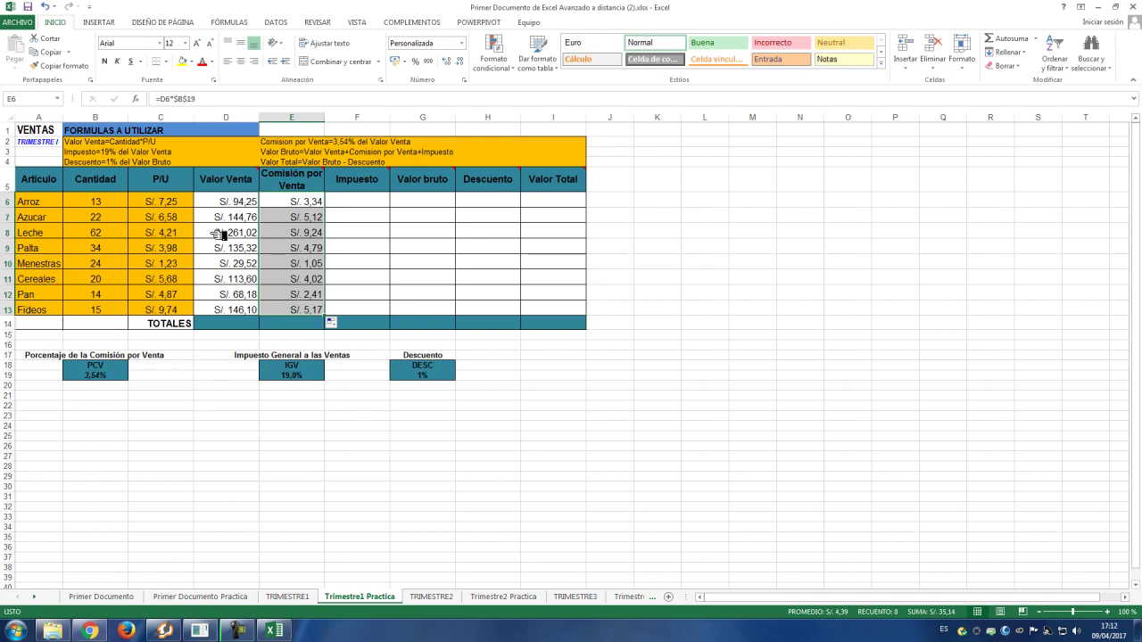
{"action": "left_click", "coordinate": [361, 206]}
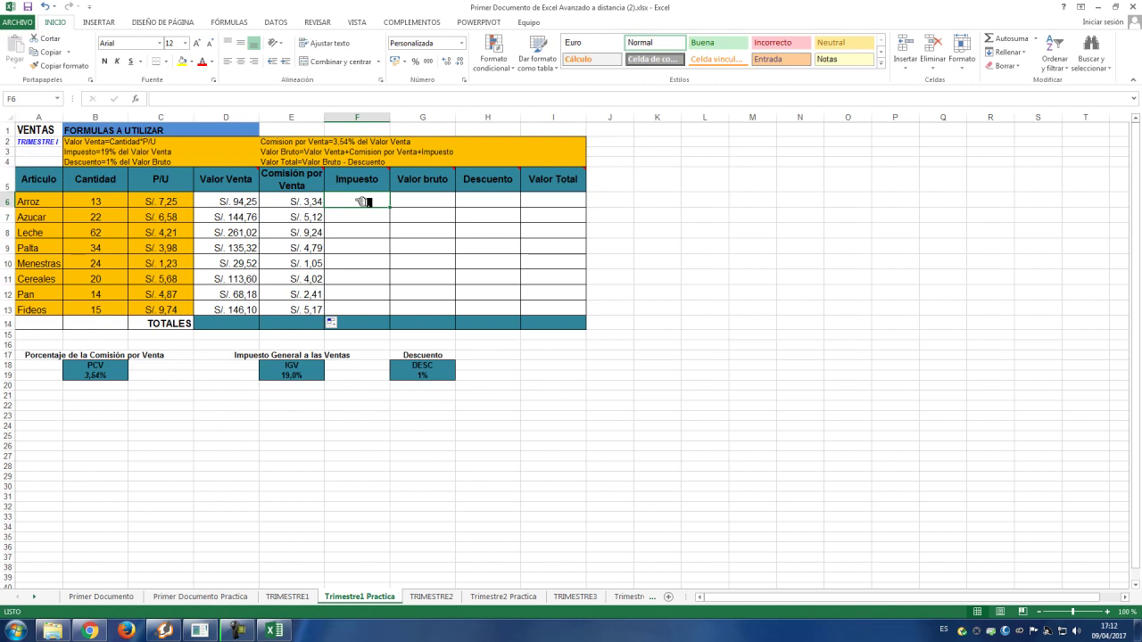
{"action": "type", "text": "="}
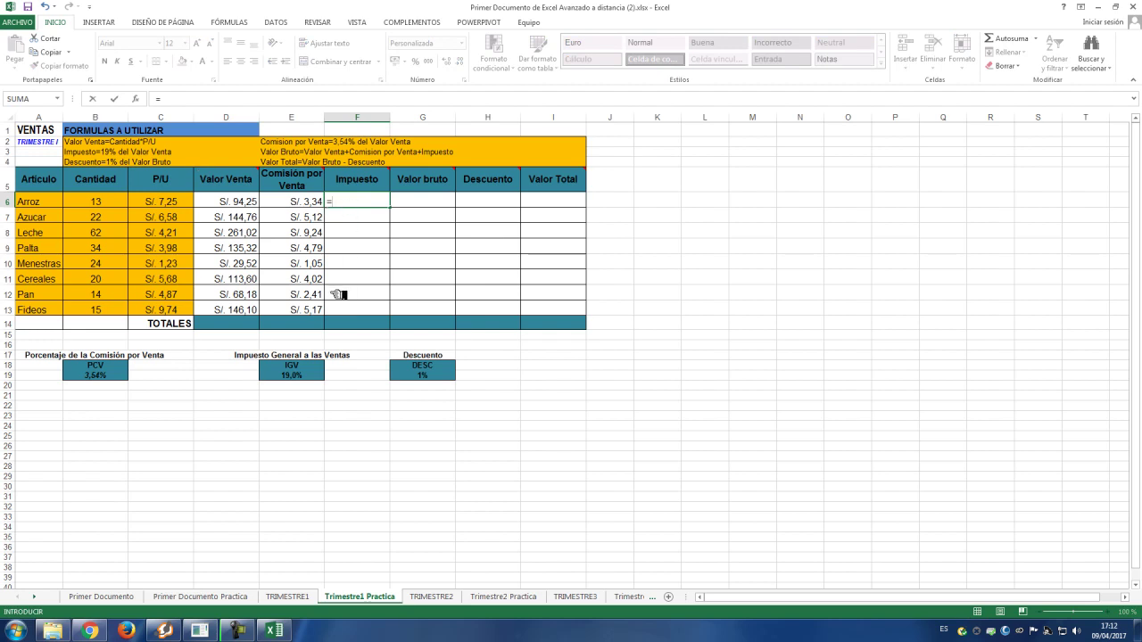
- Complete =D6*$E$19 in F6, fill it down to F13, and save to recalculate
{"action": "left_click", "coordinate": [243, 203]}
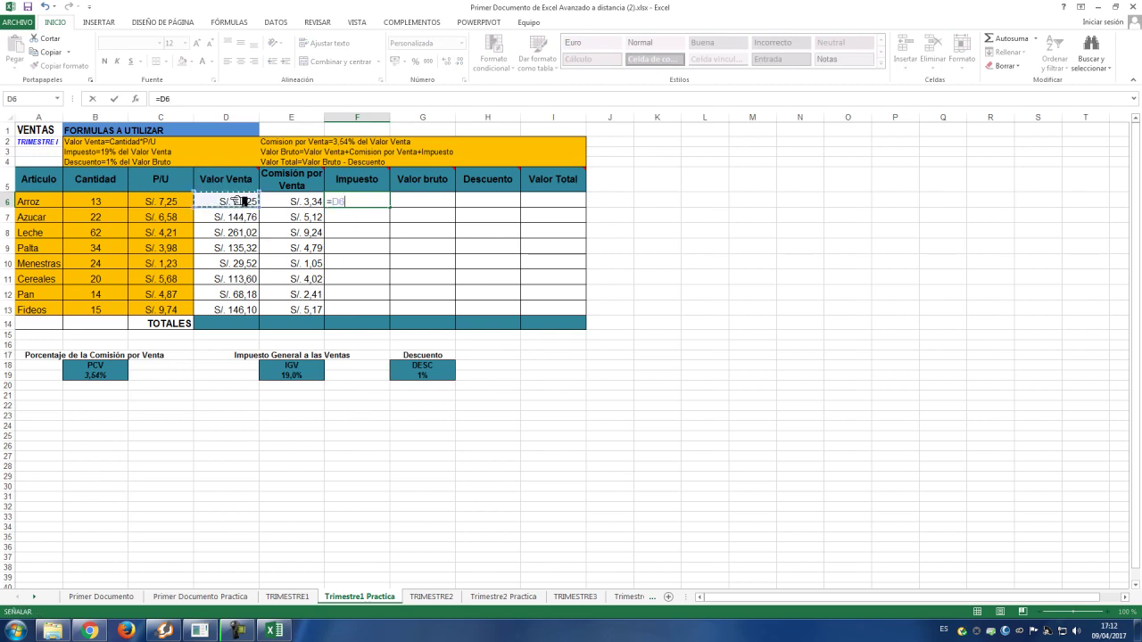
{"action": "type", "text": "*"}
{"action": "left_click", "coordinate": [296, 376]}
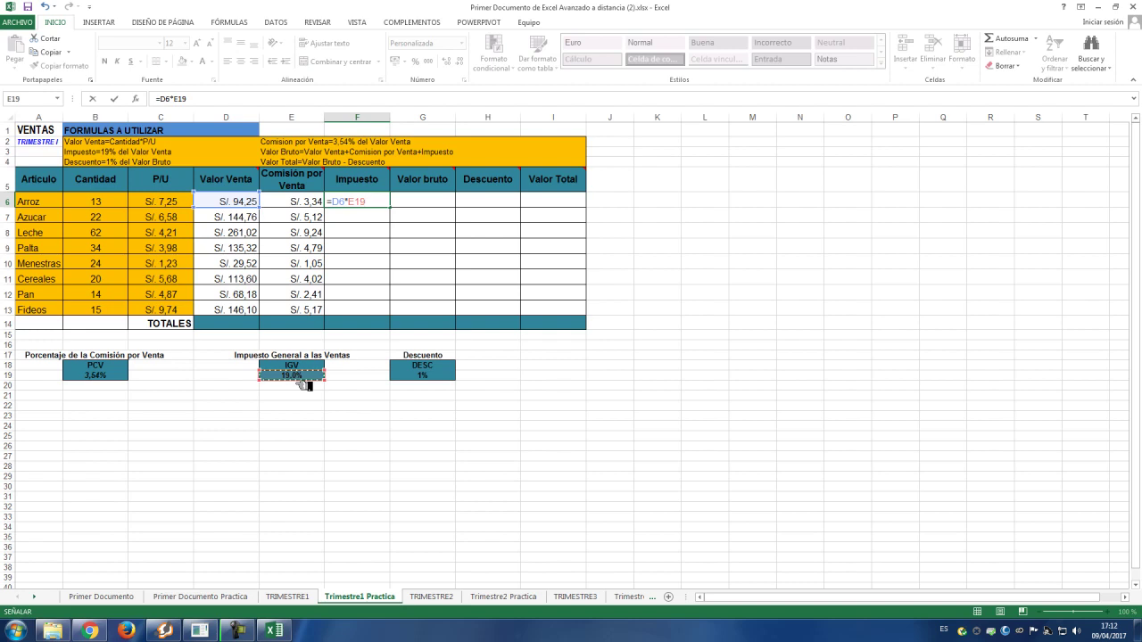
{"action": "key", "text": "F4"}
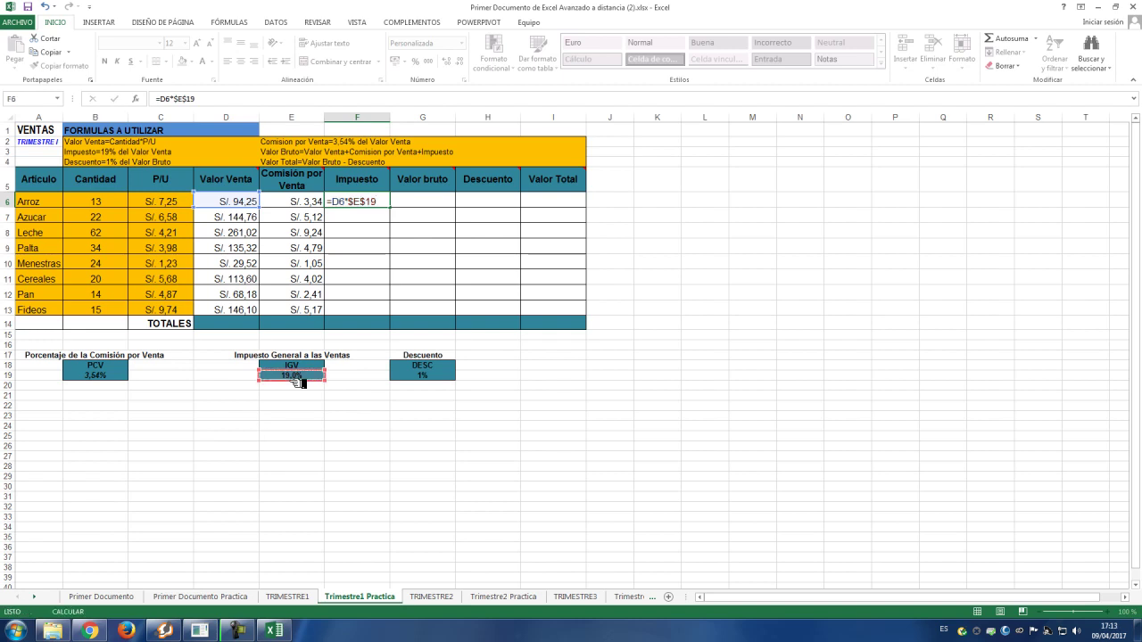
{"action": "key", "text": "Return"}
{"action": "left_click", "coordinate": [386, 203]}
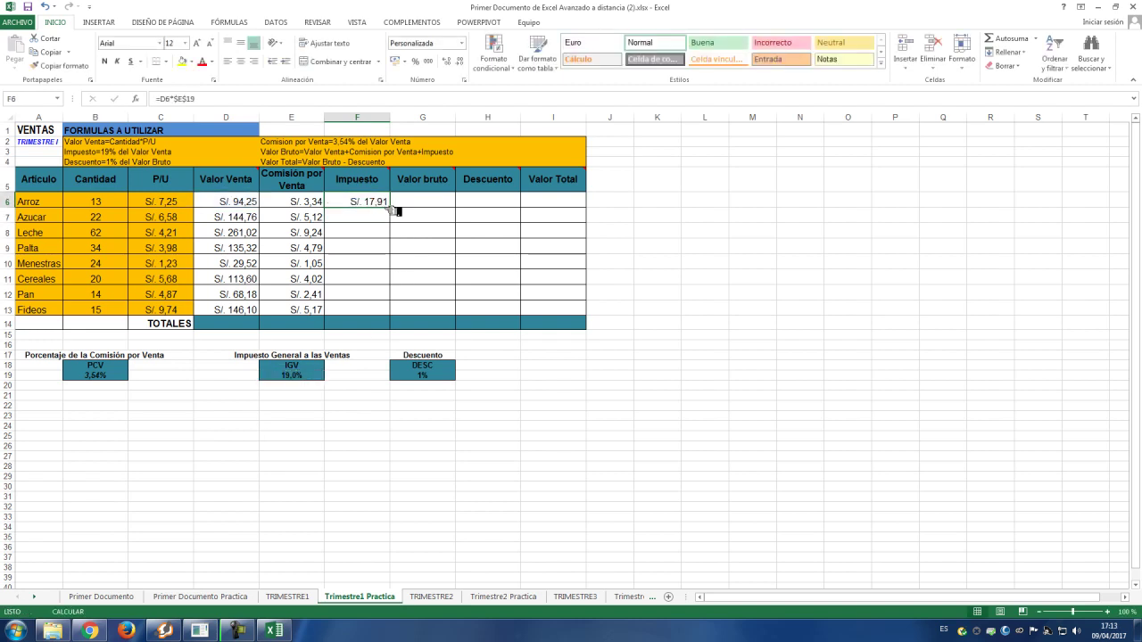
{"action": "left_click_drag", "start_coordinate": [397, 209], "coordinate": [396, 313]}
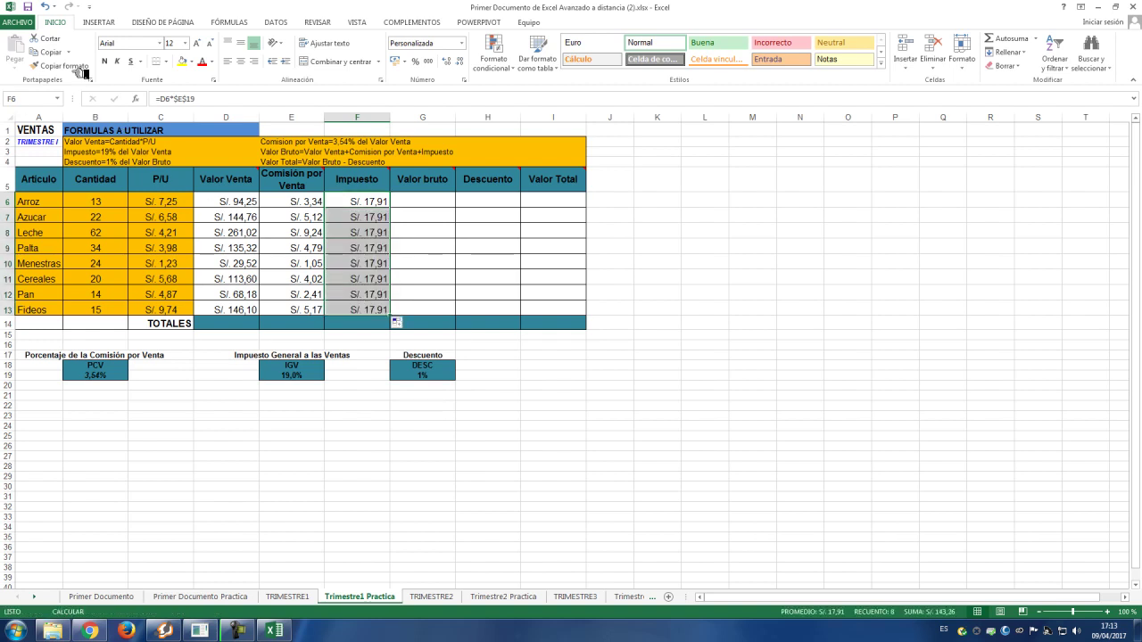
{"action": "left_click", "coordinate": [28, 8]}
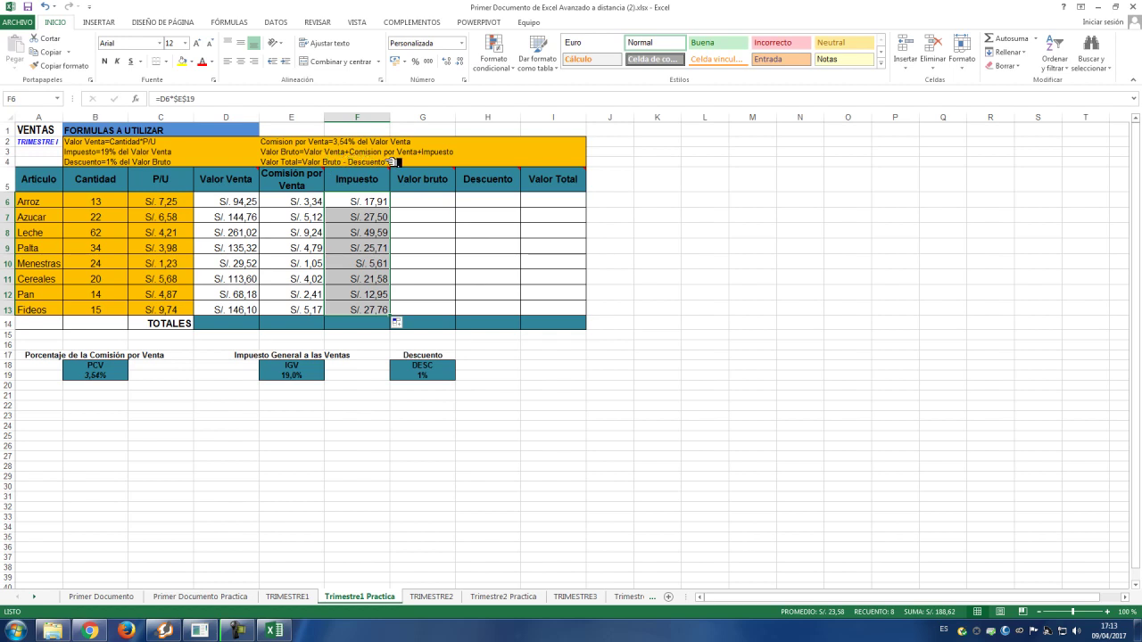
- Enter the Valor bruto formula =D6+E6+F6 in G6
{"action": "left_click", "coordinate": [423, 201]}
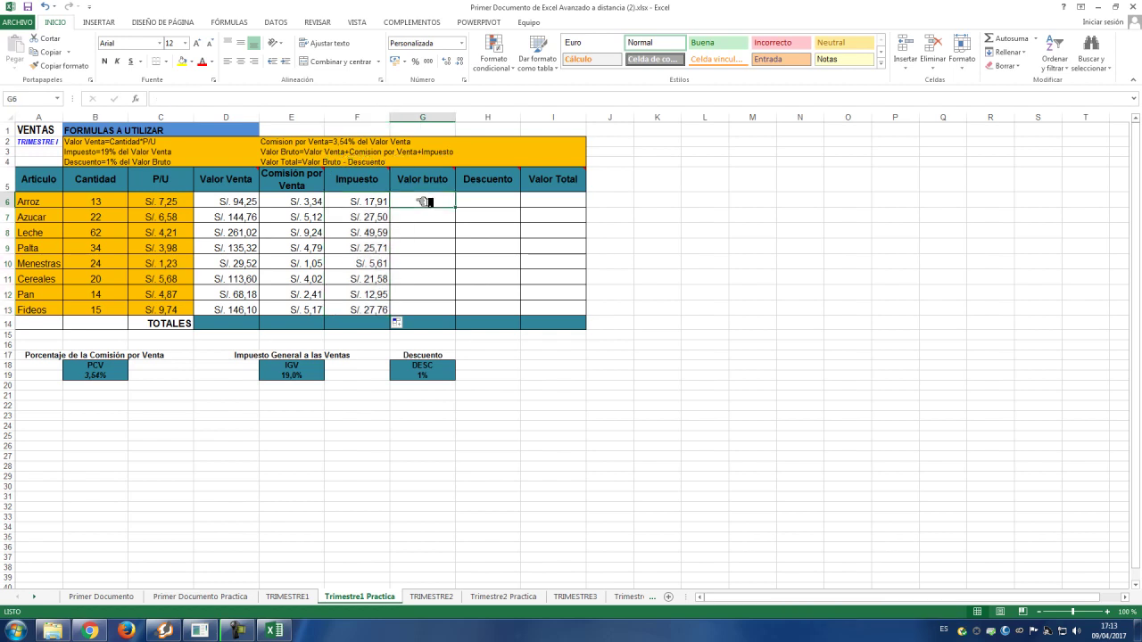
{"action": "type", "text": "="}
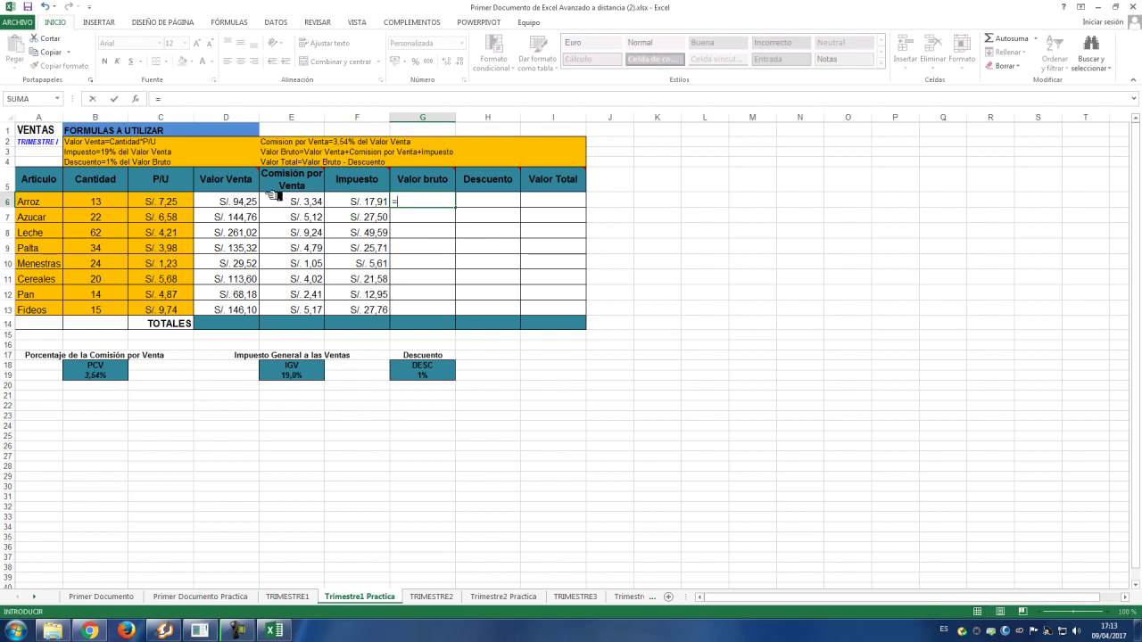
{"action": "left_click", "coordinate": [251, 202]}
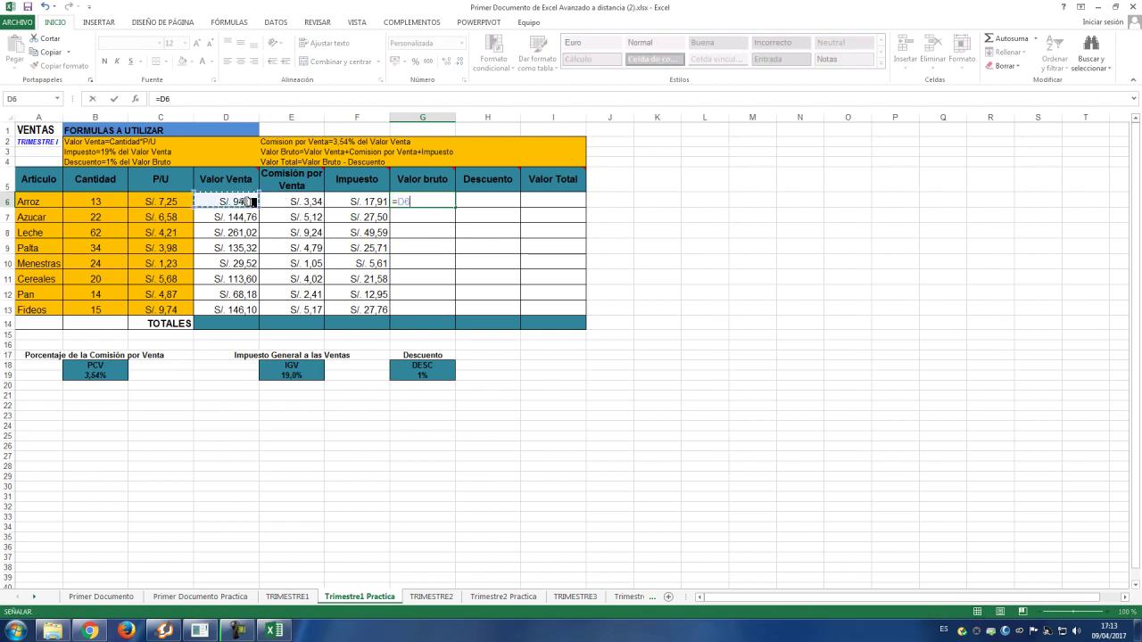
{"action": "type", "text": "+"}
{"action": "left_click", "coordinate": [297, 203]}
{"action": "type", "text": "+"}
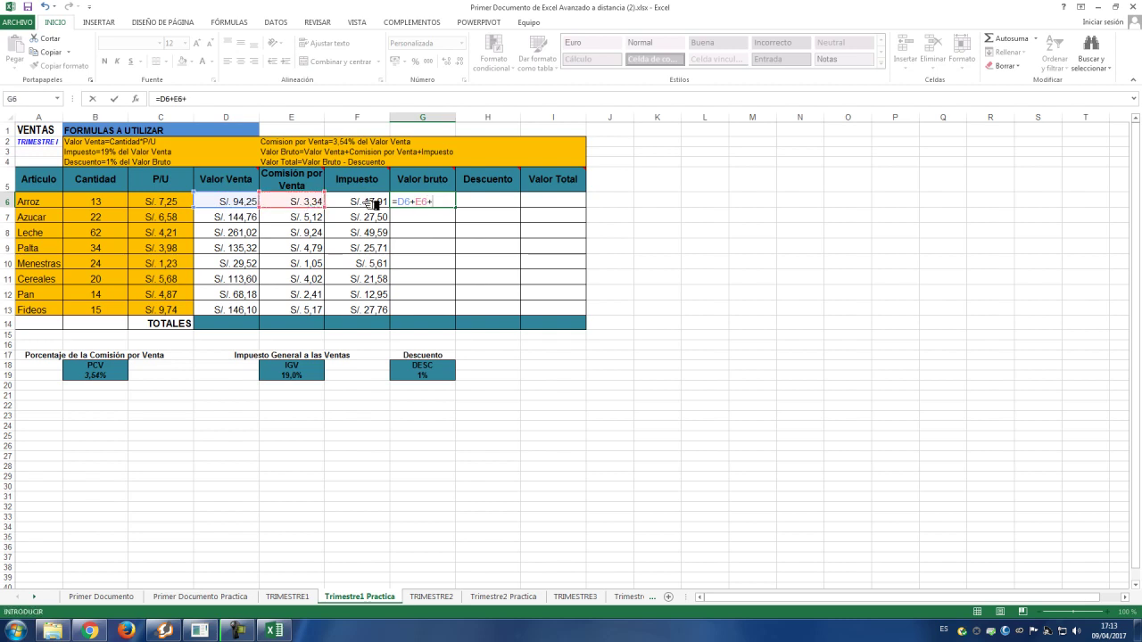
{"action": "left_click", "coordinate": [373, 204]}
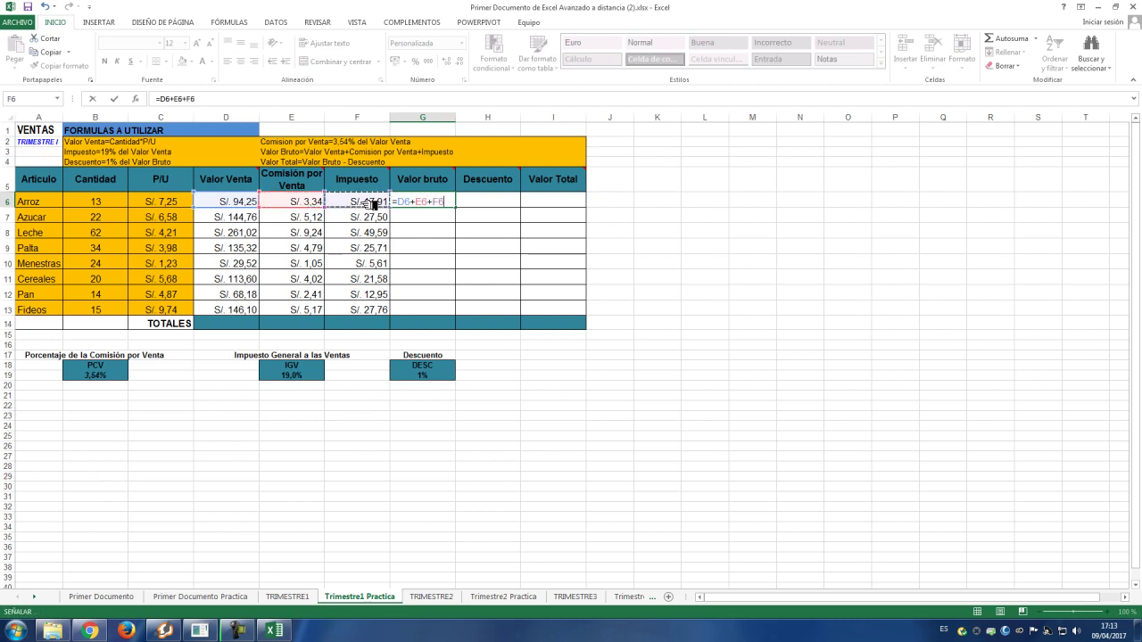
{"action": "key", "text": "Return"}
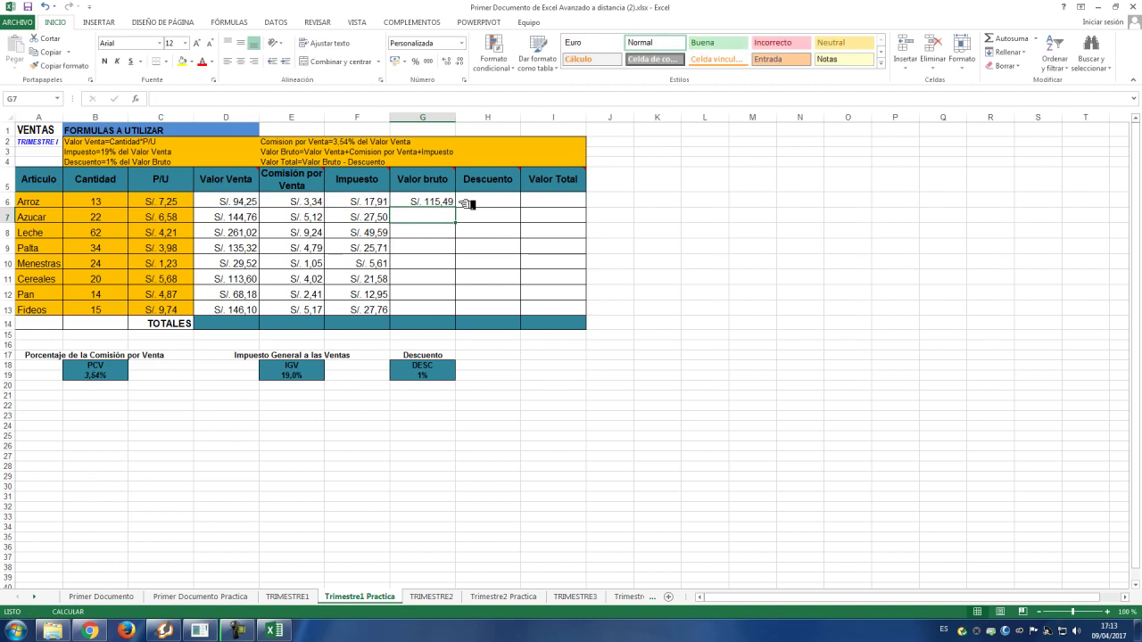
- Fill the Valor bruto formula down to G13 and save so each row recalculates
{"action": "left_click", "coordinate": [449, 202]}
{"action": "left_click_drag", "start_coordinate": [460, 207], "coordinate": [464, 315]}
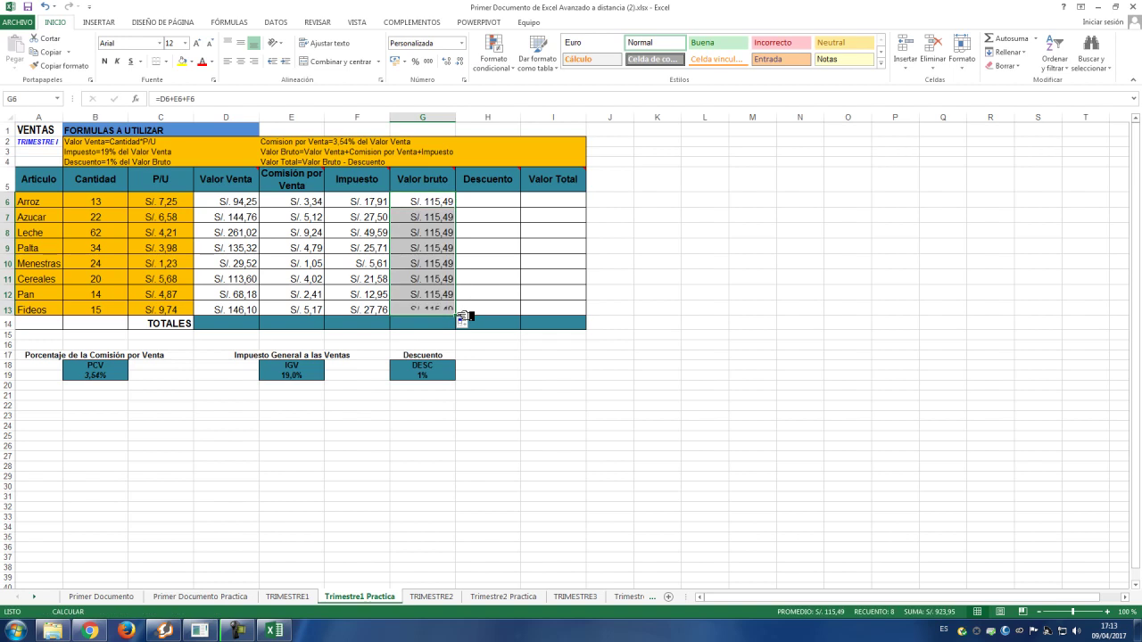
{"action": "left_click", "coordinate": [52, 52]}
{"action": "left_click", "coordinate": [30, 7]}
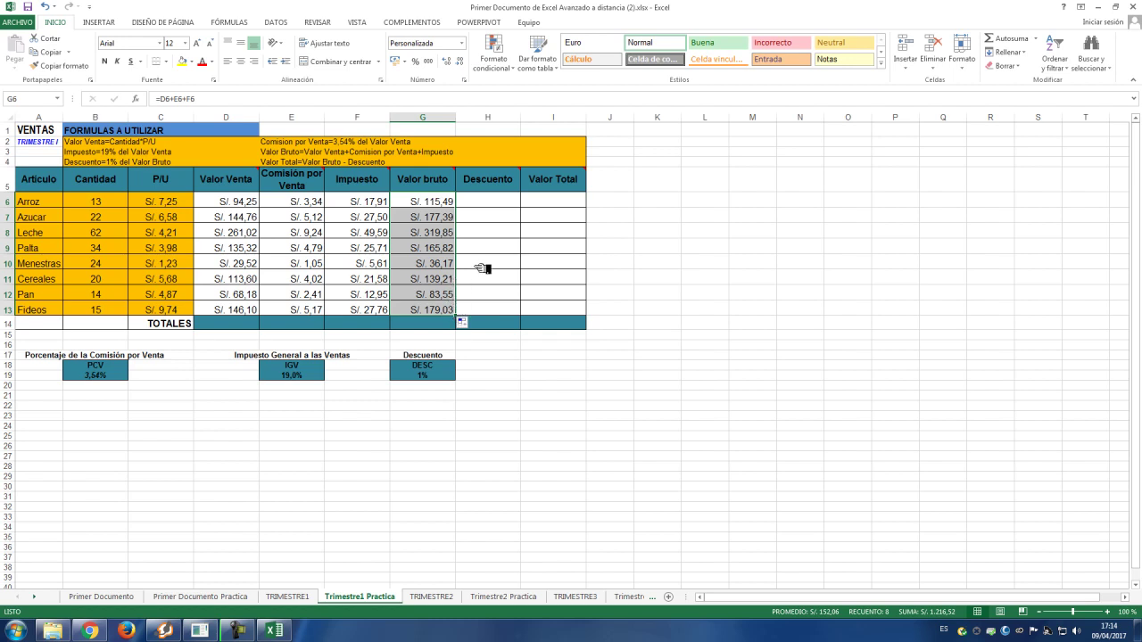
{"action": "left_click", "coordinate": [493, 203]}
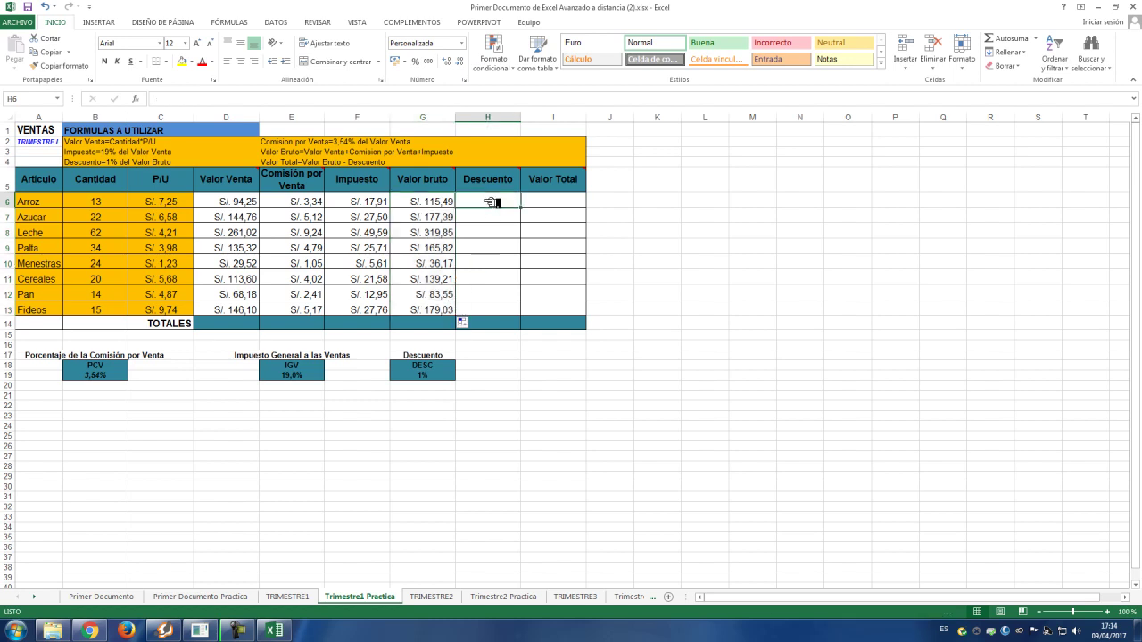
- Enter =G6*$G$19 in H6, fill it down to H13, and save to recalculate
{"action": "type", "text": "="}
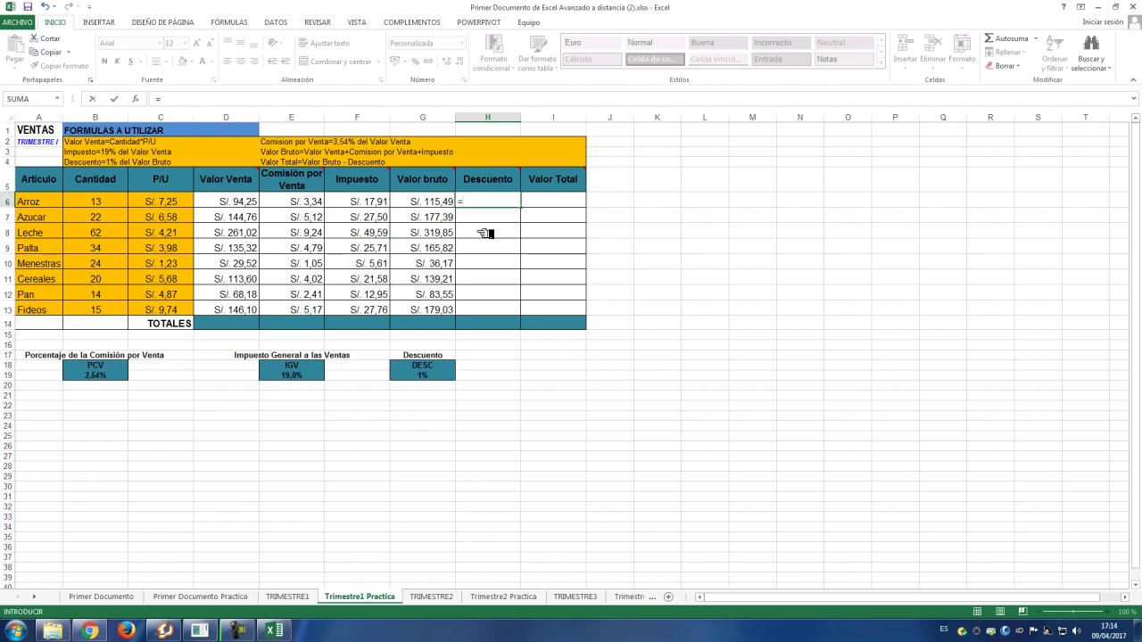
{"action": "left_click", "coordinate": [437, 205]}
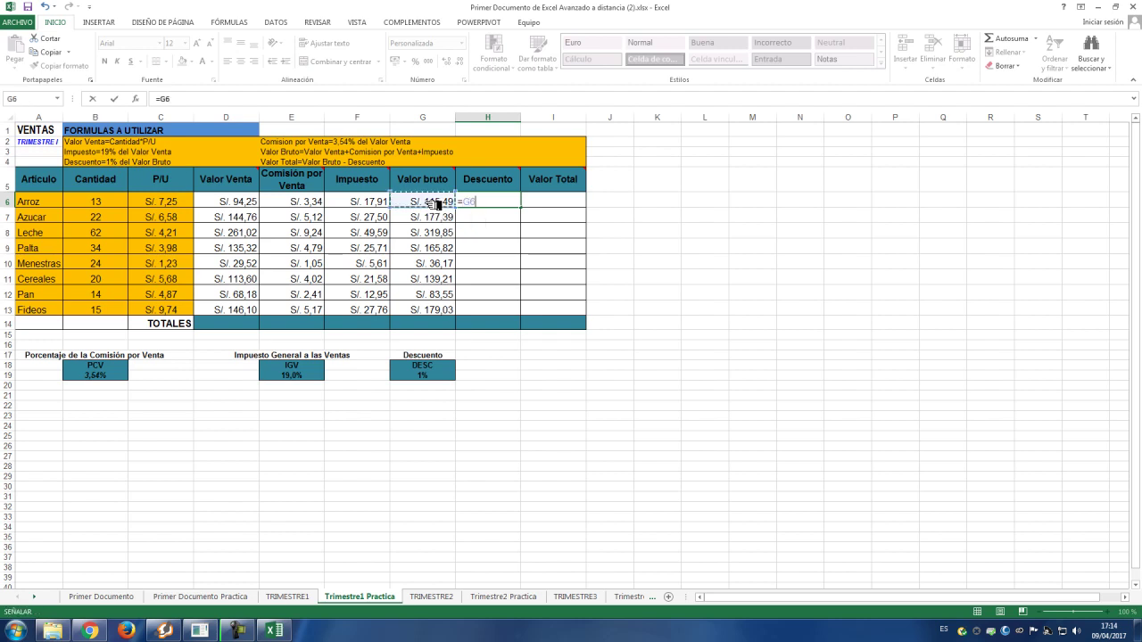
{"action": "type", "text": "*"}
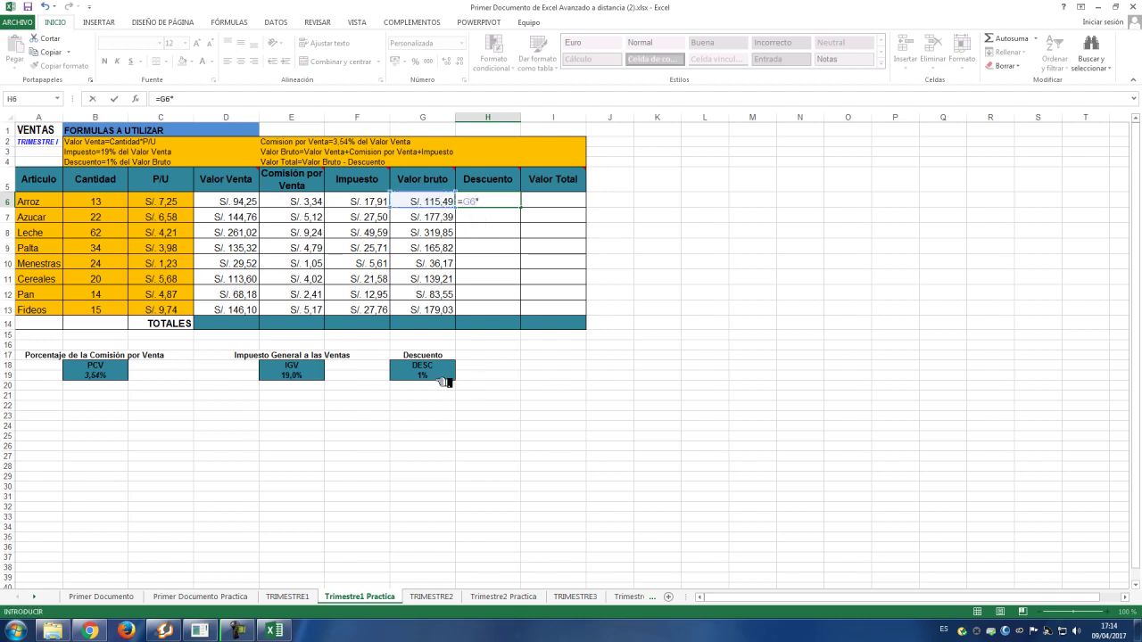
{"action": "left_click", "coordinate": [435, 377]}
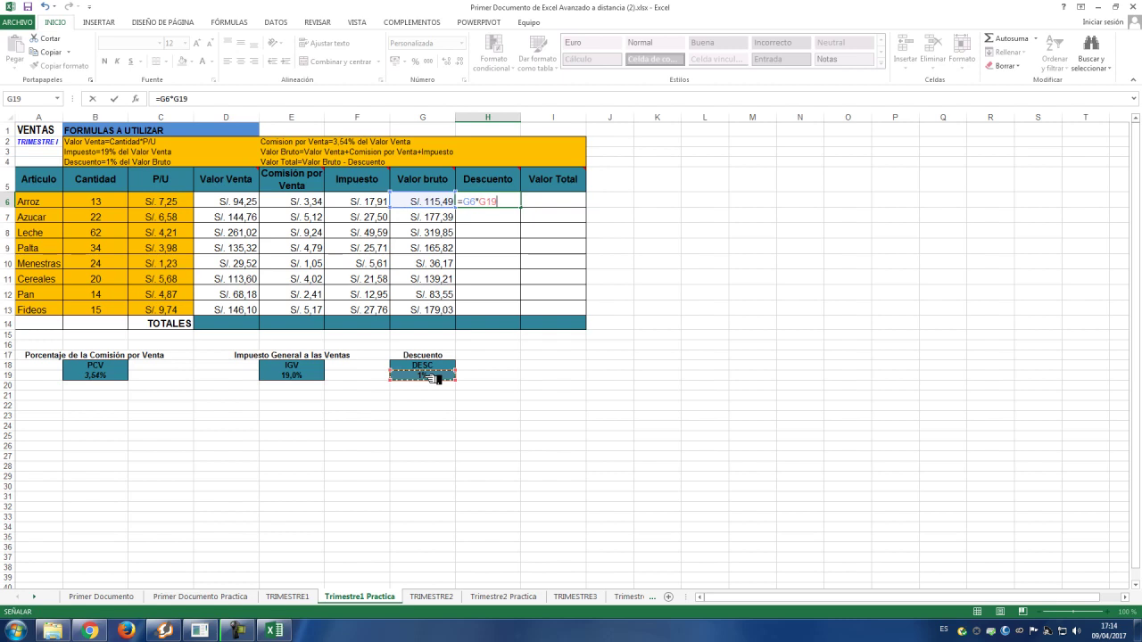
{"action": "key", "text": "F4"}
{"action": "key", "text": "Return"}
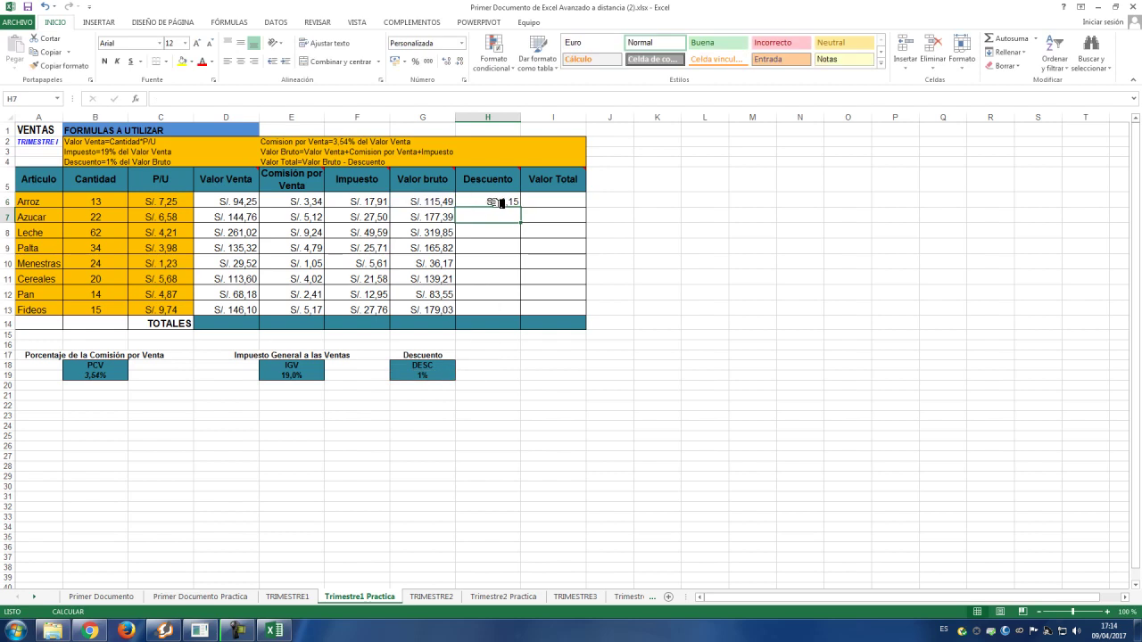
{"action": "left_click", "coordinate": [500, 203]}
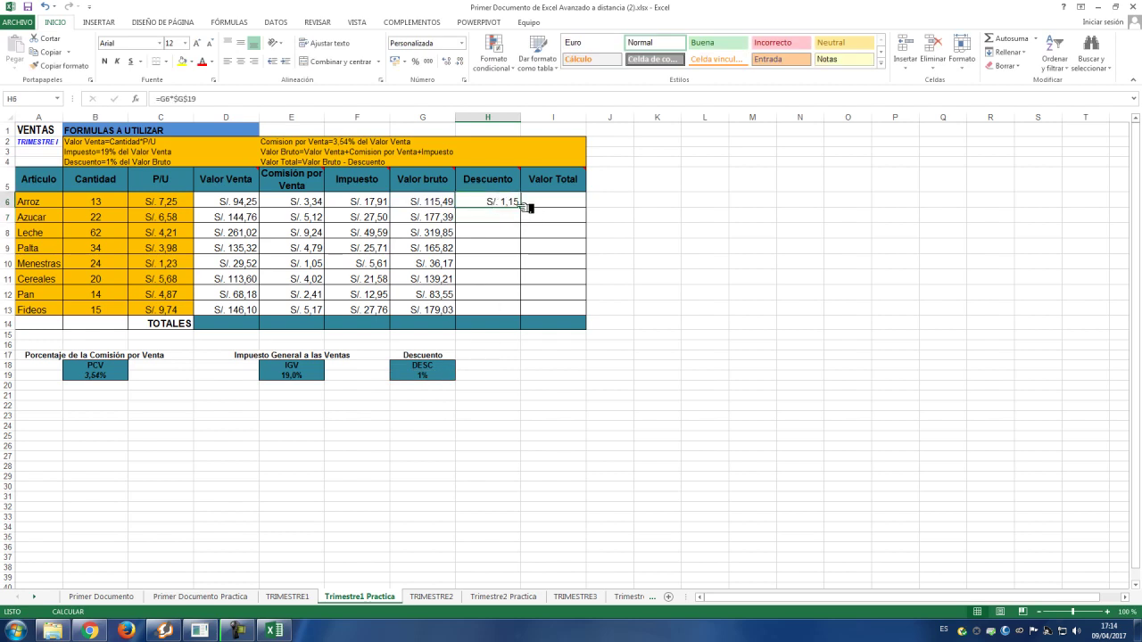
{"action": "left_click_drag", "start_coordinate": [529, 210], "coordinate": [524, 312]}
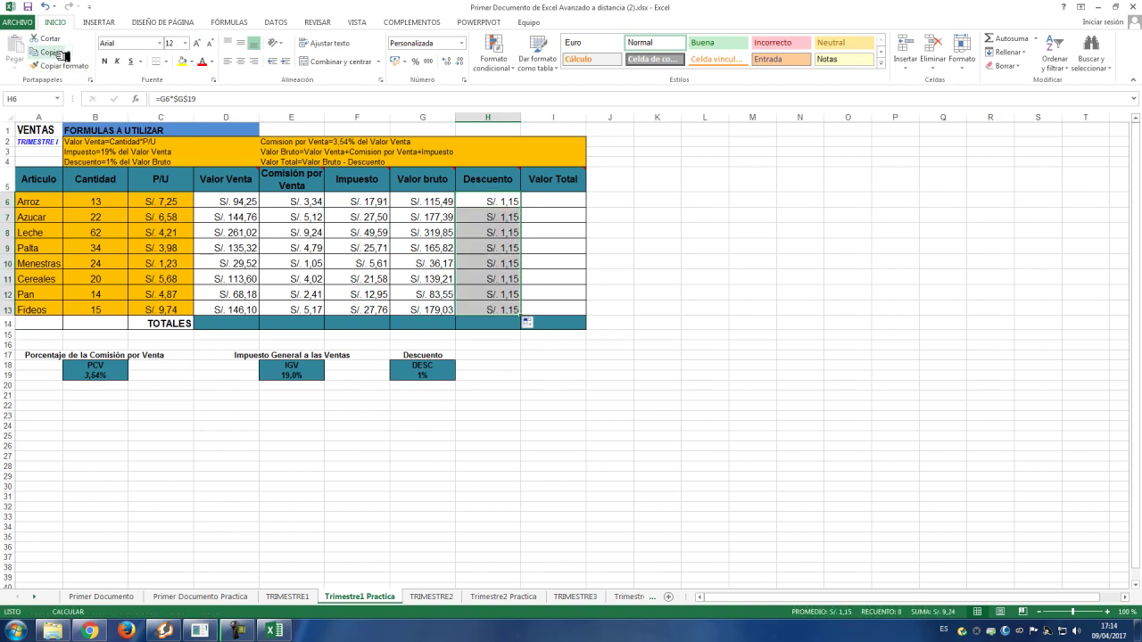
{"action": "left_click", "coordinate": [28, 6]}
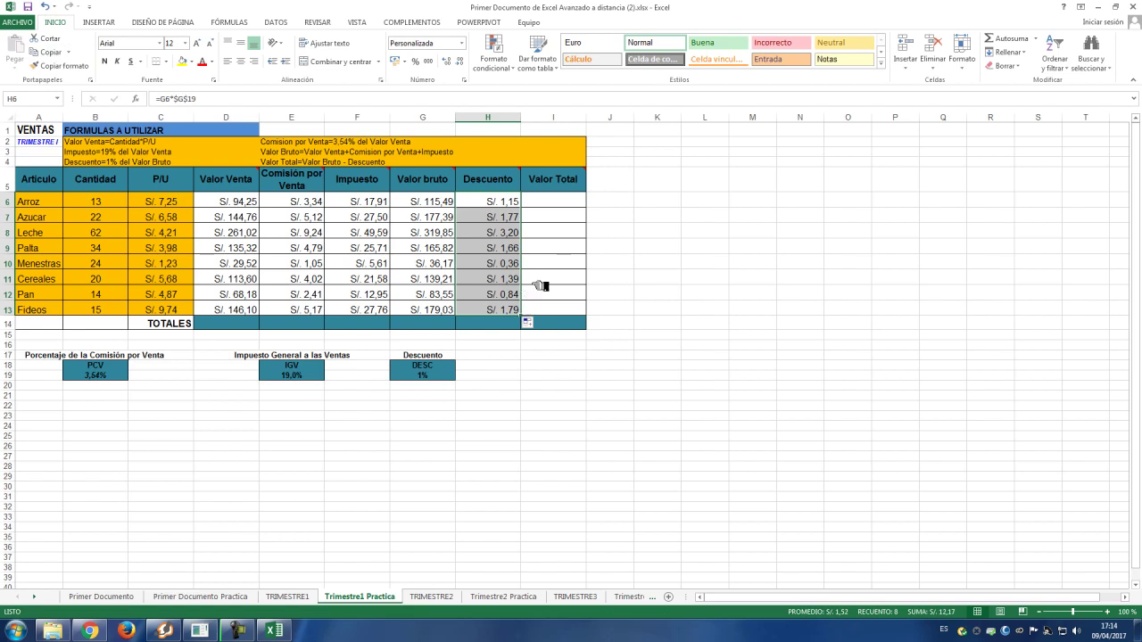
- Enter =G6-H6 in I6, fill it down to I13, and save to recalculate
{"action": "left_click", "coordinate": [567, 201]}
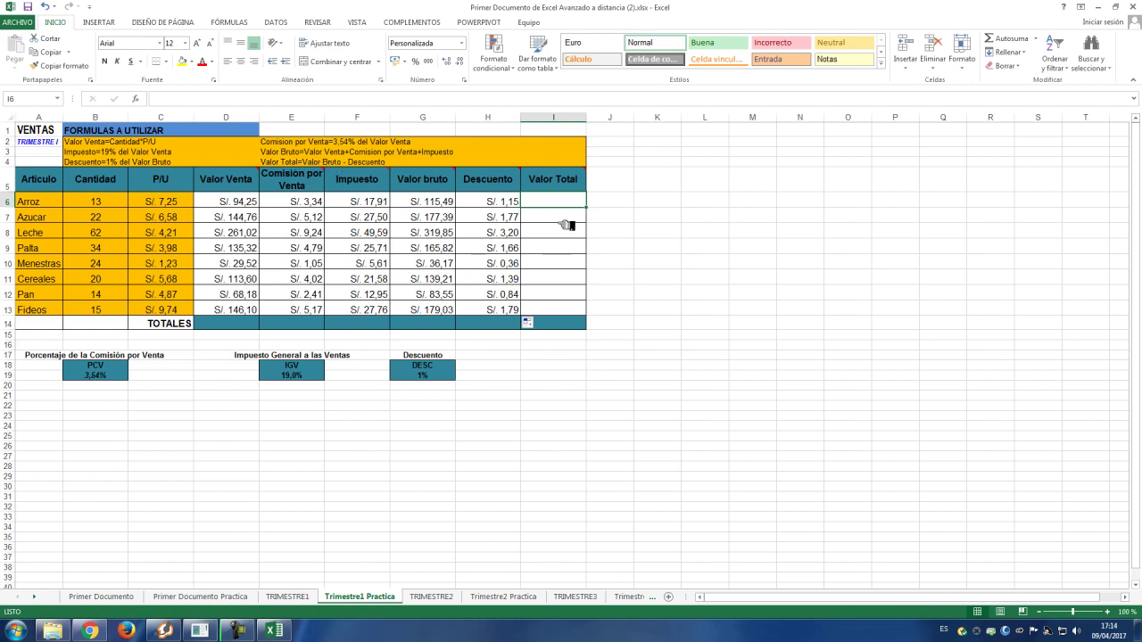
{"action": "type", "text": "="}
{"action": "left_click", "coordinate": [442, 203]}
{"action": "type", "text": "-"}
{"action": "left_click", "coordinate": [489, 205]}
{"action": "key", "text": "Return"}
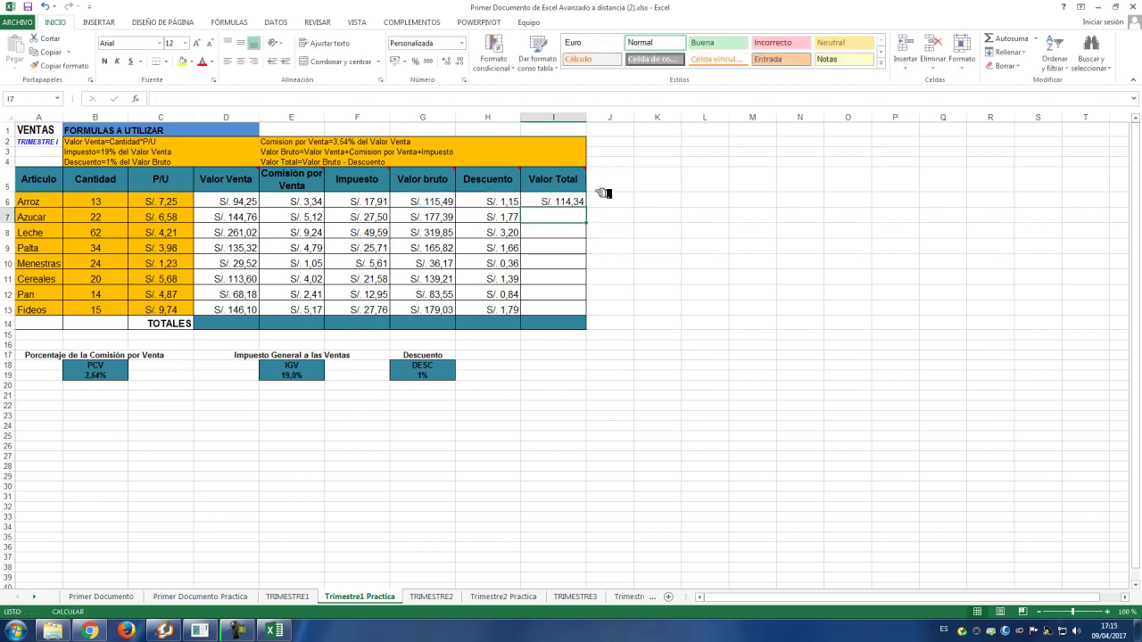
{"action": "left_click", "coordinate": [582, 203]}
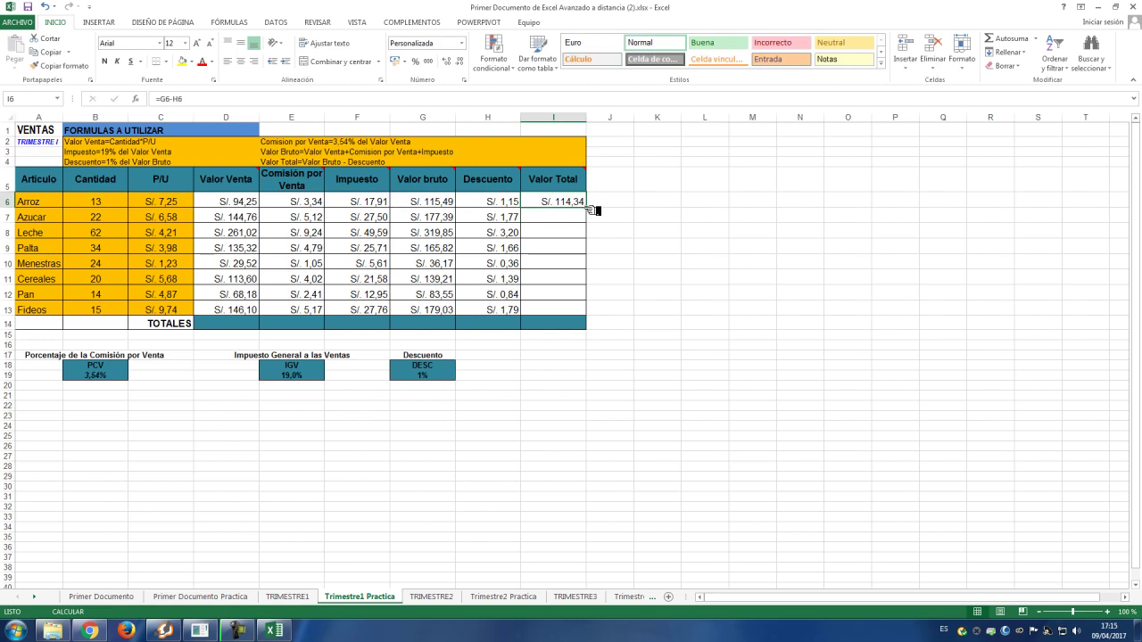
{"action": "left_click_drag", "start_coordinate": [592, 209], "coordinate": [590, 315]}
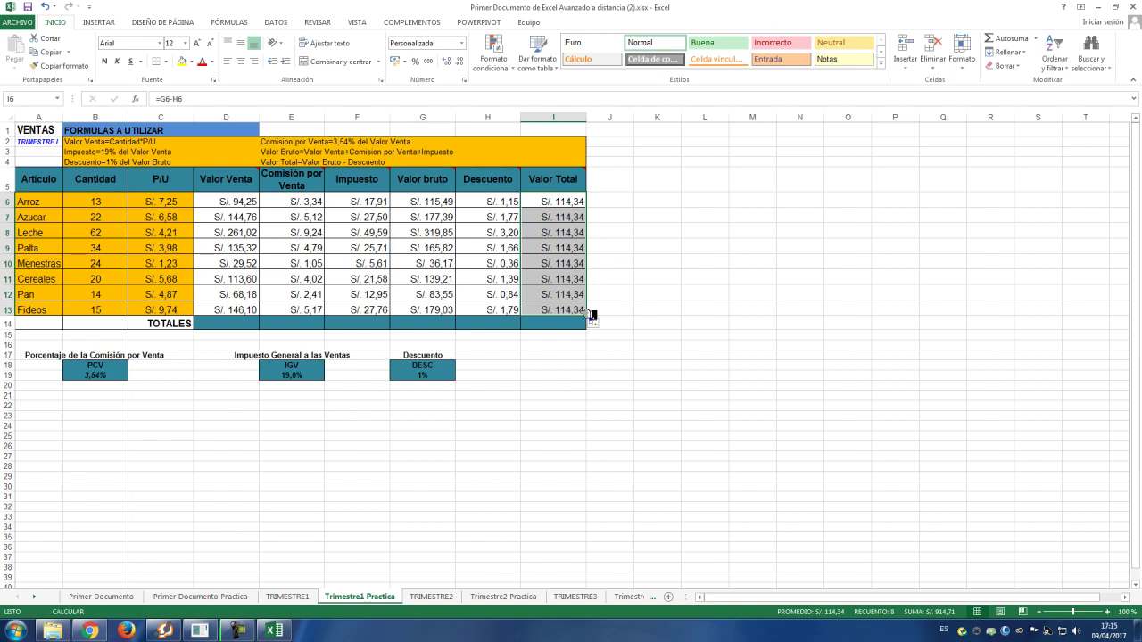
{"action": "left_click", "coordinate": [34, 6]}
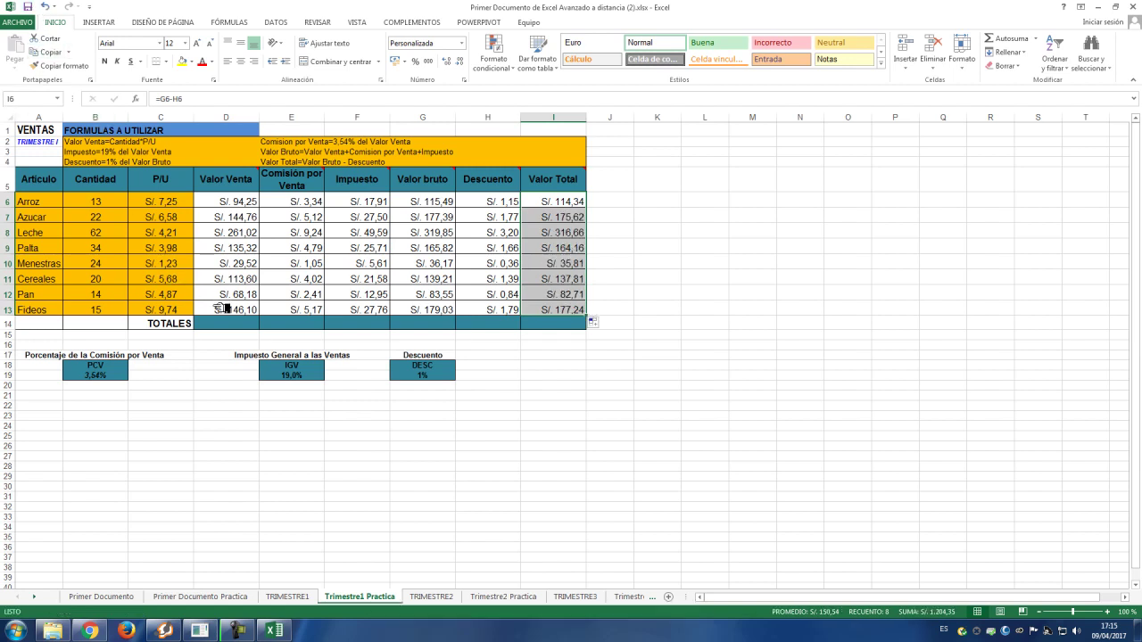
- Select D6:I14 and AutoSum with Alt+= to total every column in row 14
{"action": "left_click", "coordinate": [440, 278]}
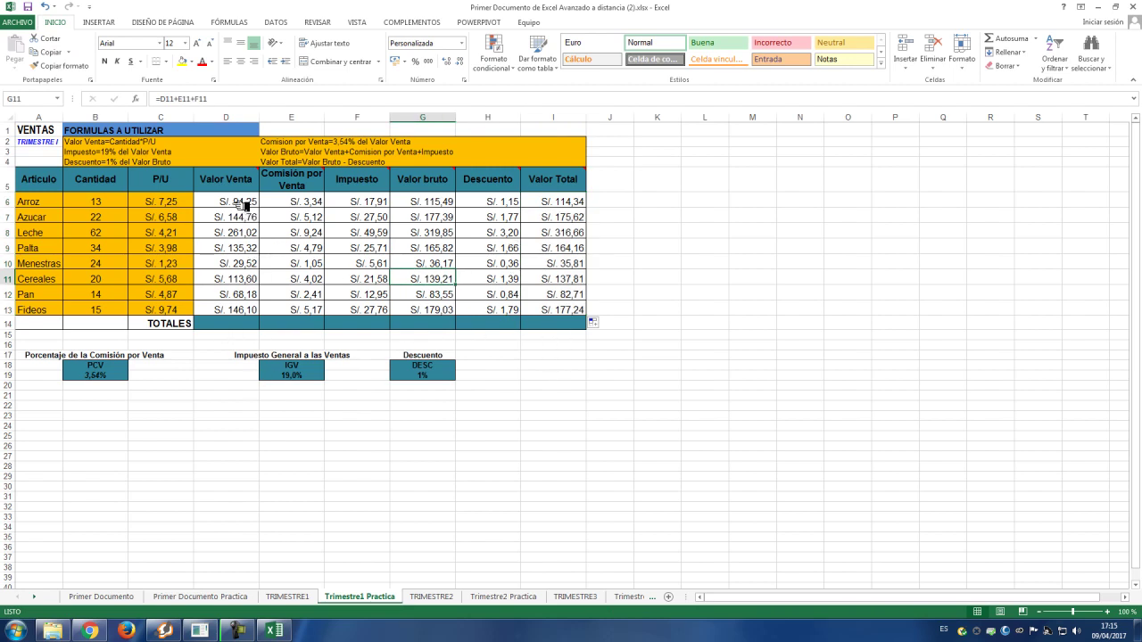
{"action": "left_click_drag", "start_coordinate": [228, 203], "coordinate": [571, 327]}
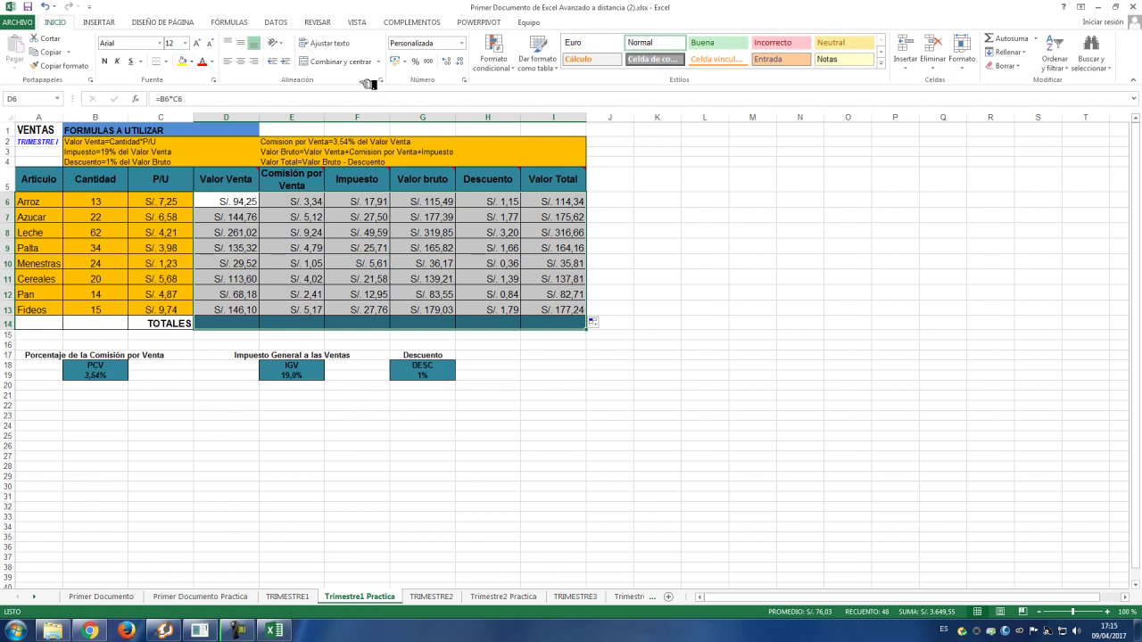
{"action": "left_click", "coordinate": [669, 294]}
{"action": "mouse_move", "coordinate": [231, 193]}
{"action": "mouse_move", "coordinate": [230, 200]}
{"action": "left_mouse_down"}
{"action": "mouse_move", "coordinate": [553, 213]}
{"action": "mouse_move", "coordinate": [555, 323]}
{"action": "left_mouse_up"}
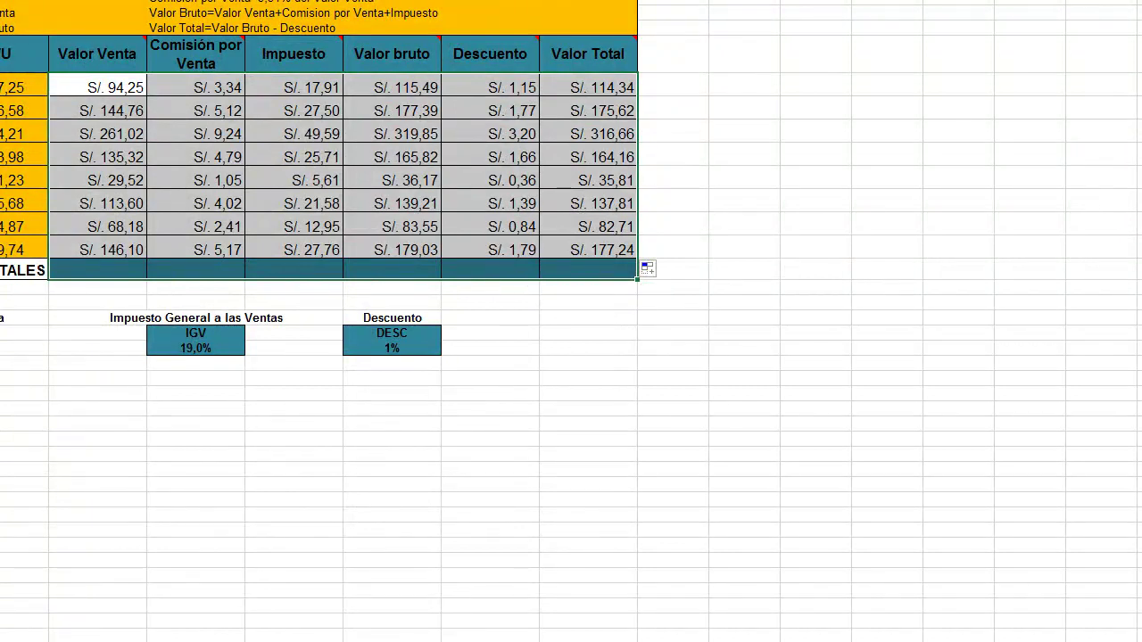
{"action": "key", "text": "alt+equal"}
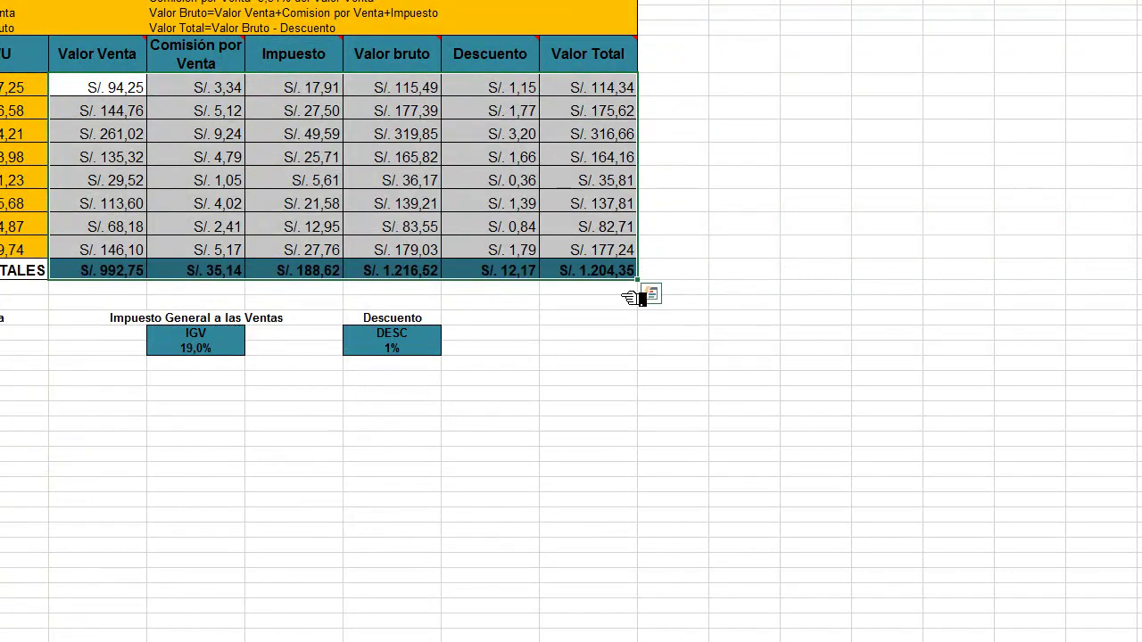
{"action": "left_click", "coordinate": [507, 331]}
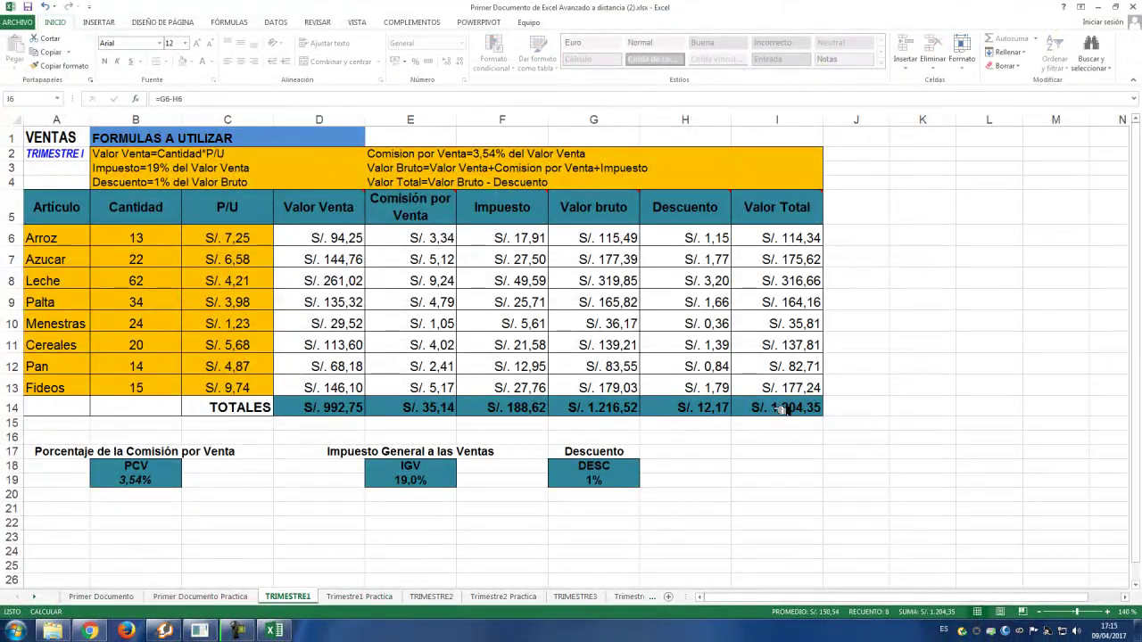
{"action": "left_click", "coordinate": [380, 599]}
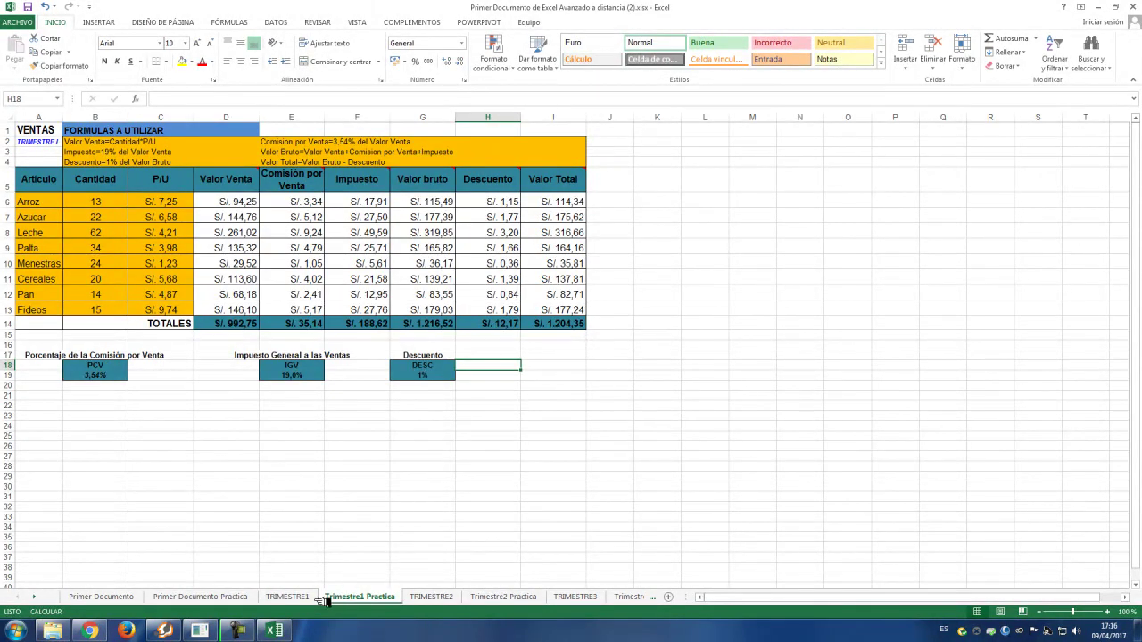
{"action": "left_click_drag", "start_coordinate": [342, 603], "coordinate": [335, 600]}
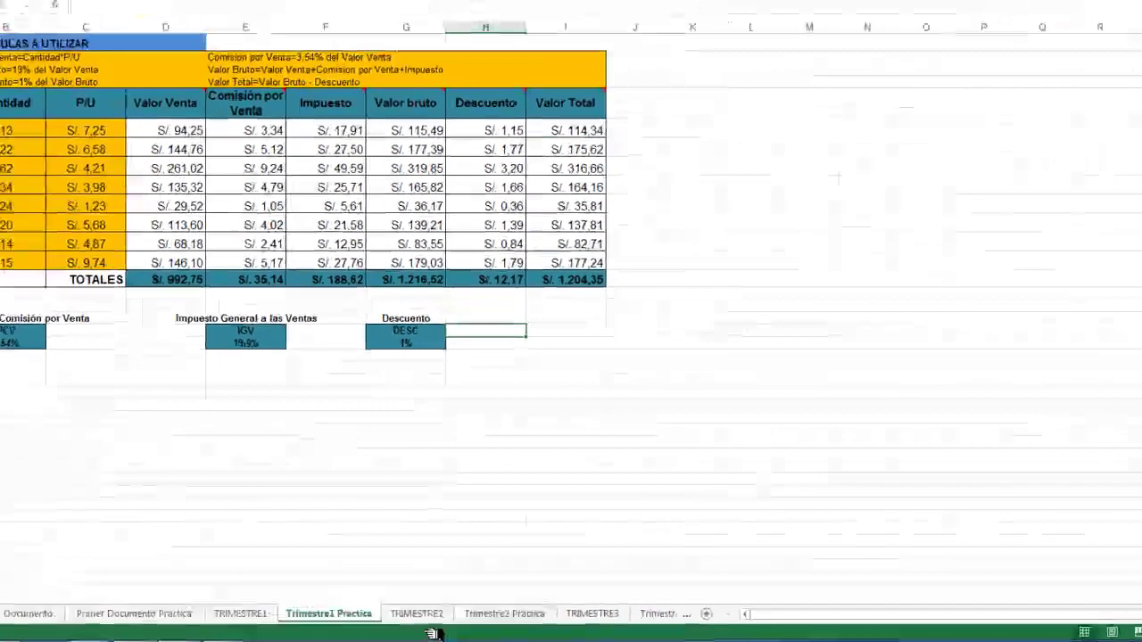
{"action": "mouse_move", "coordinate": [344, 596]}
{"action": "left_mouse_down"}
{"action": "mouse_move", "coordinate": [467, 600]}
{"action": "mouse_move", "coordinate": [526, 630]}
{"action": "left_mouse_up"}
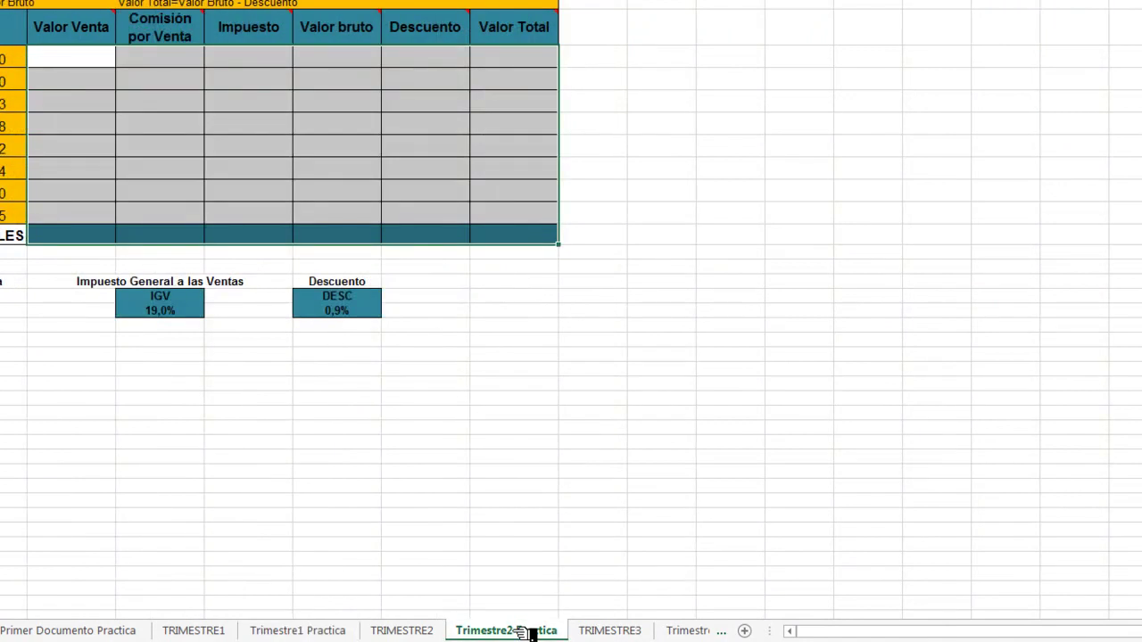
{"action": "left_click", "coordinate": [486, 458]}
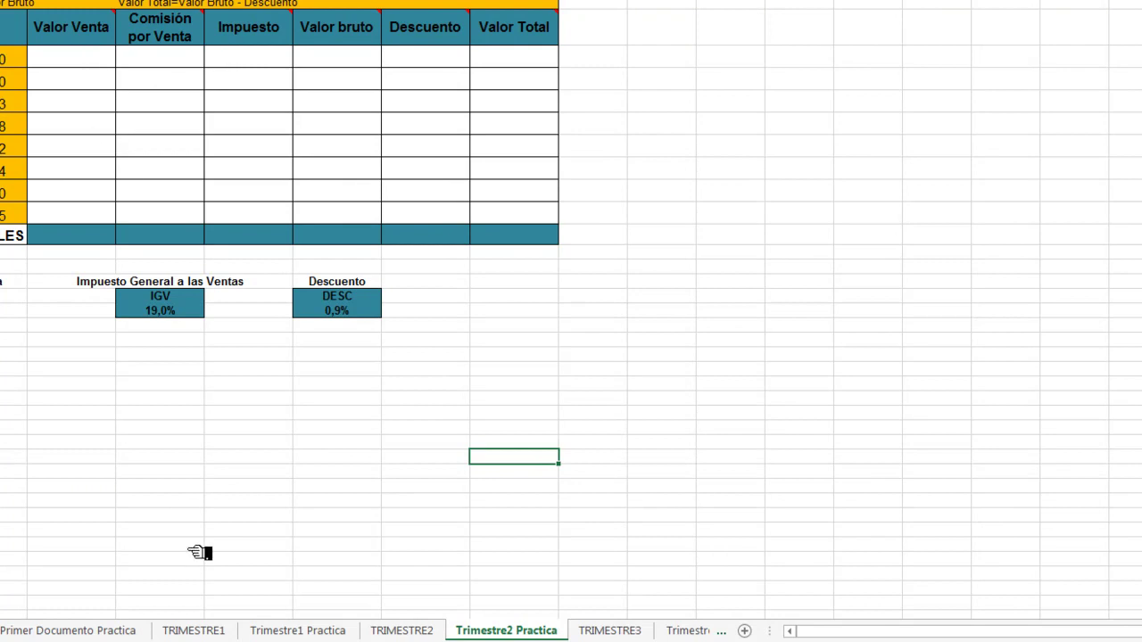
{"action": "left_click", "coordinate": [290, 632]}
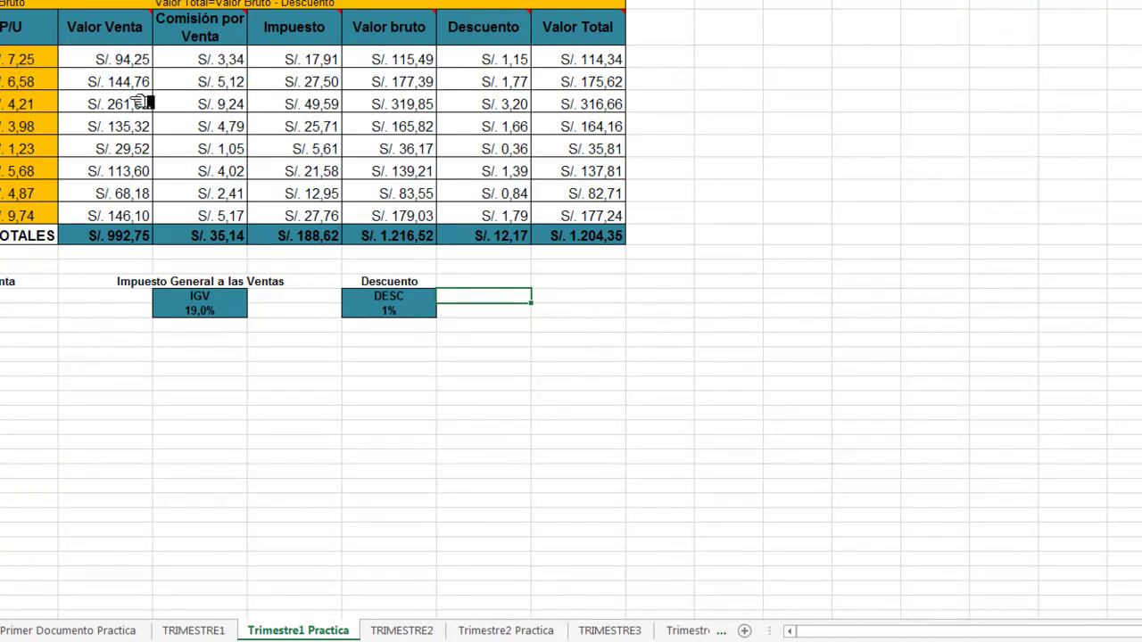
{"action": "left_click", "coordinate": [97, 59]}
{"action": "mouse_move", "coordinate": [97, 59]}
{"action": "left_mouse_down"}
{"action": "mouse_move", "coordinate": [600, 111]}
{"action": "mouse_move", "coordinate": [607, 236]}
{"action": "left_mouse_up"}
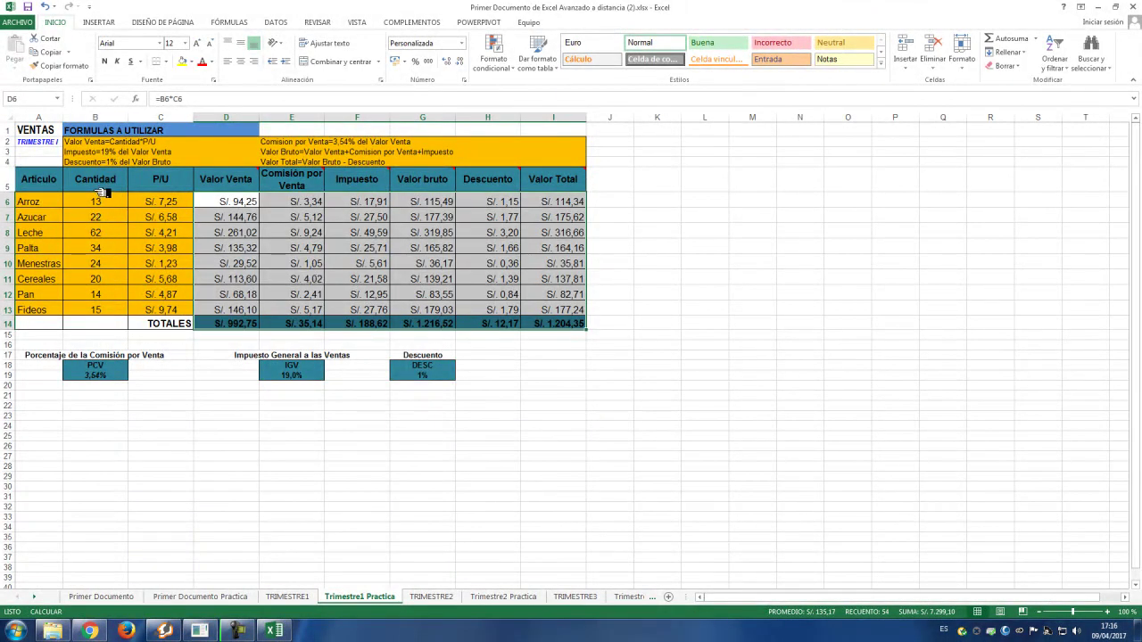
- Compare the Trimestre1 Practica and Trimestre2 Practica sheets
{"action": "left_click", "coordinate": [431, 596]}
{"action": "left_click", "coordinate": [521, 597]}
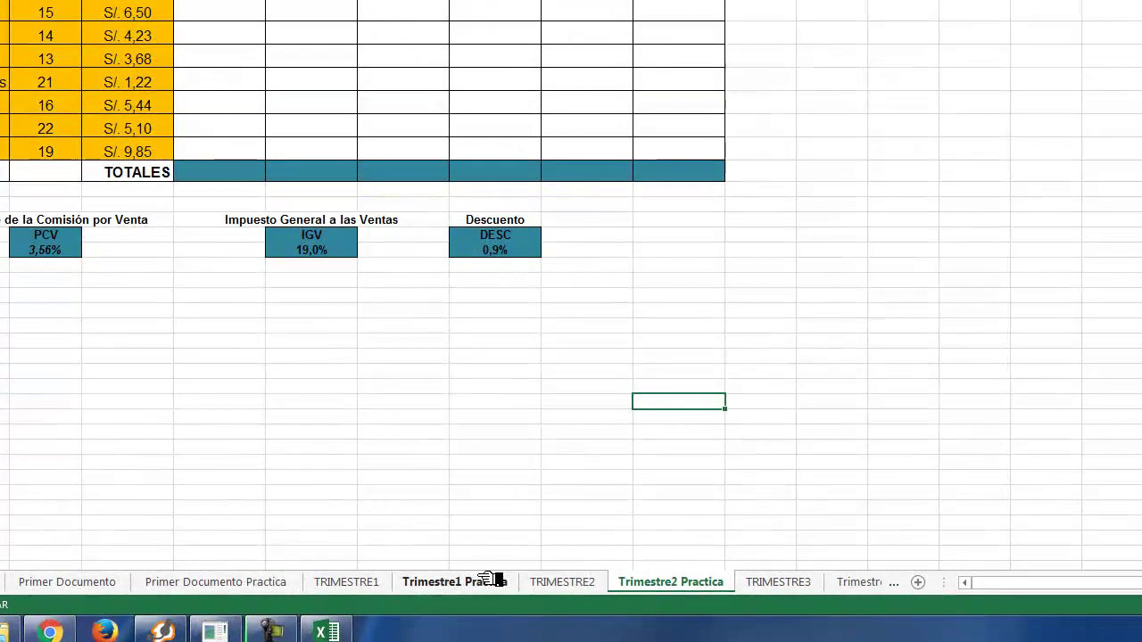
{"action": "left_click", "coordinate": [482, 585]}
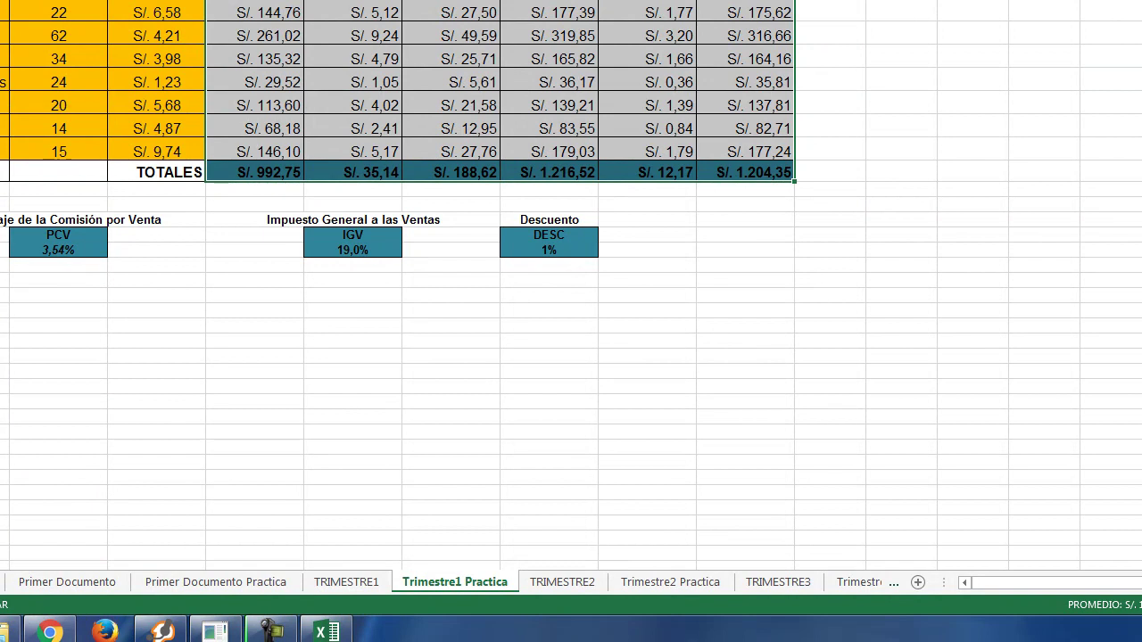
{"action": "left_click", "coordinate": [696, 582]}
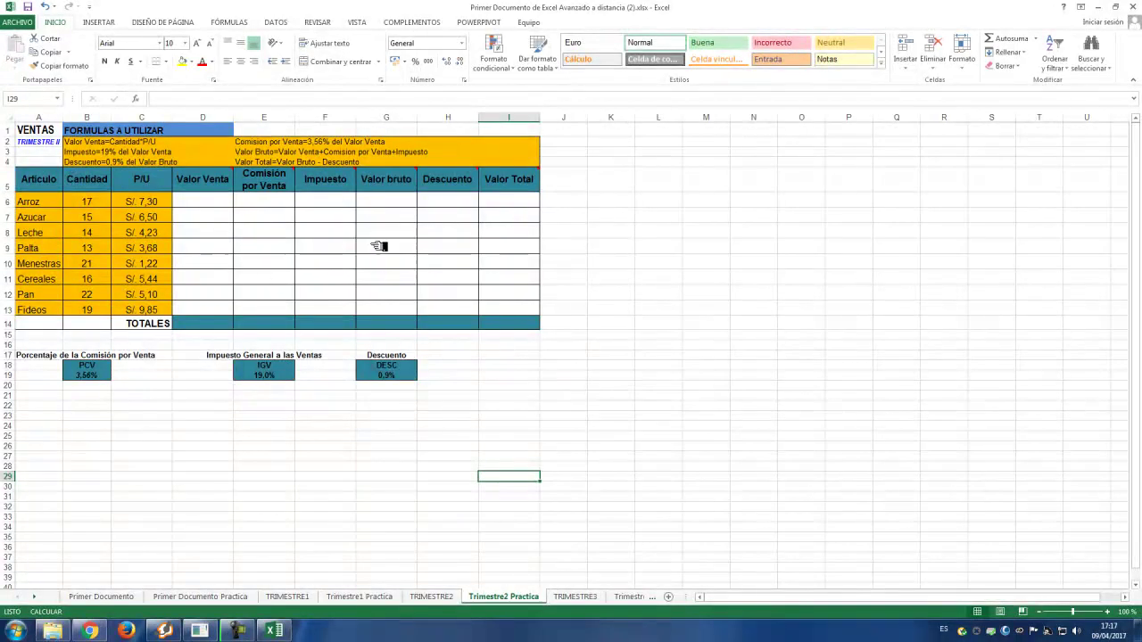
{"action": "left_click", "coordinate": [374, 596]}
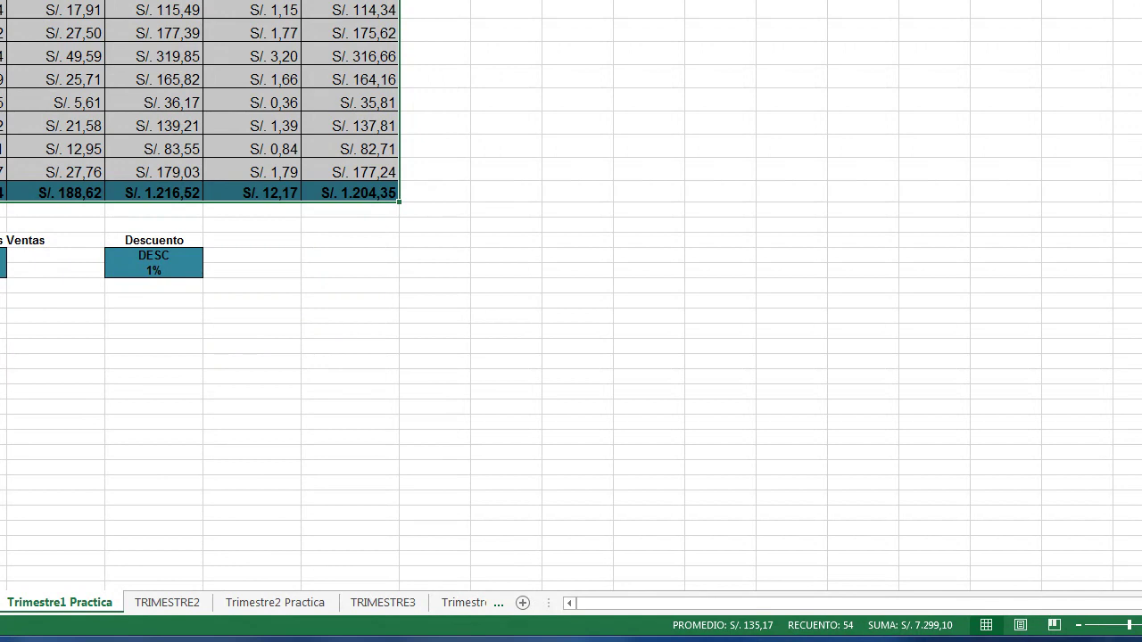
- Paste the copied Trimestre1 results table into D6 of Trimestre2 Practica and save
{"action": "key", "text": "ctrl+c"}
{"action": "left_click", "coordinate": [268, 603]}
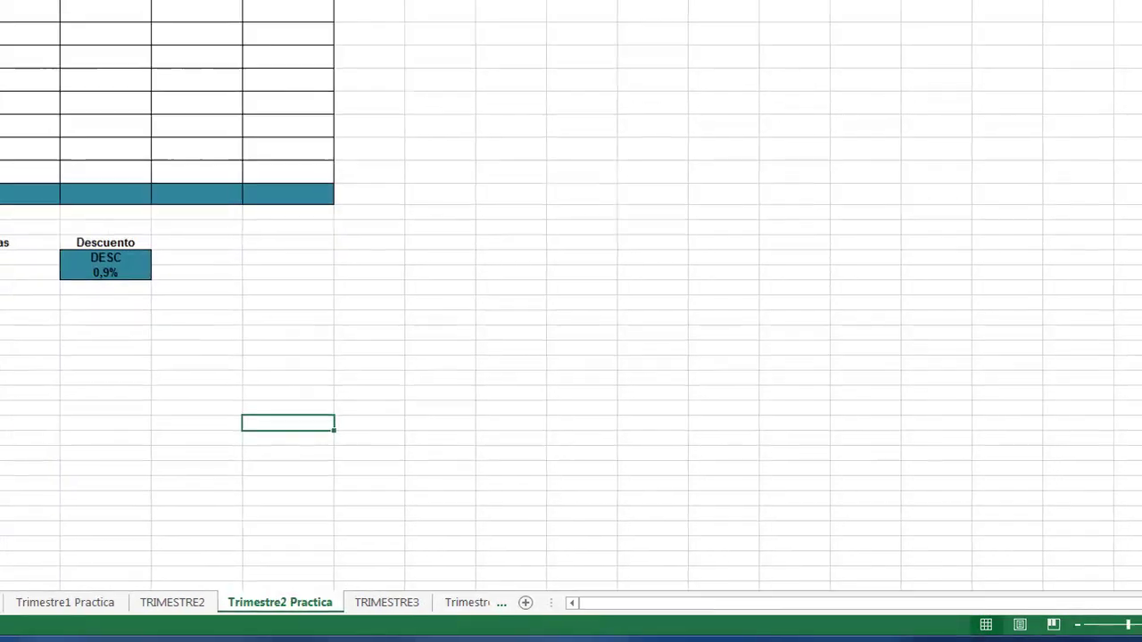
{"action": "left_click", "coordinate": [198, 204]}
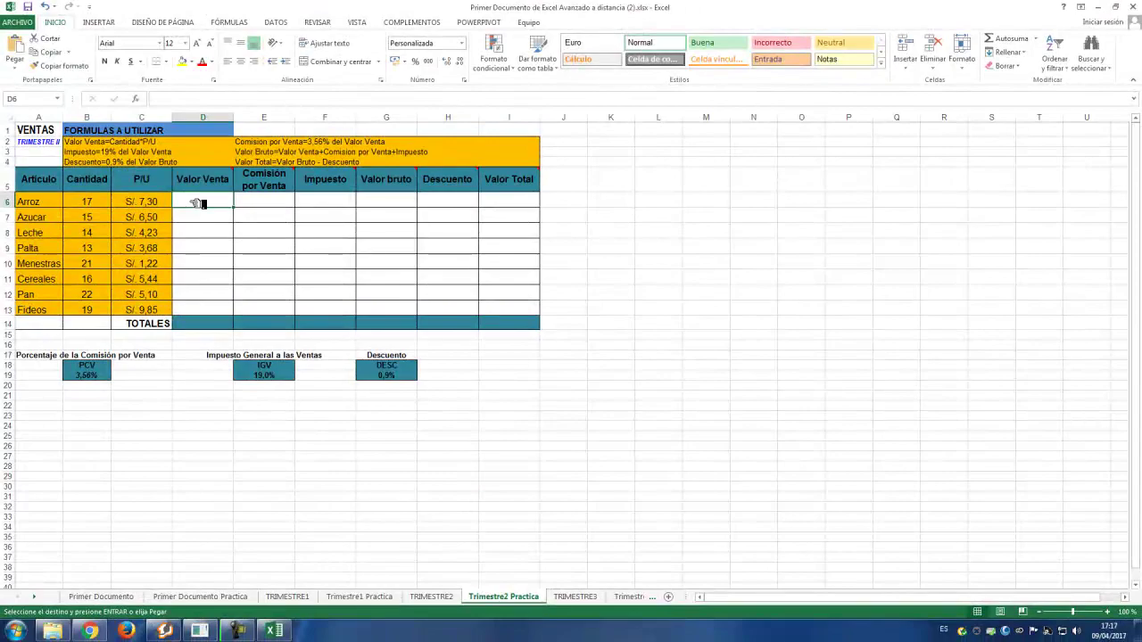
{"action": "key", "text": "ctrl+v"}
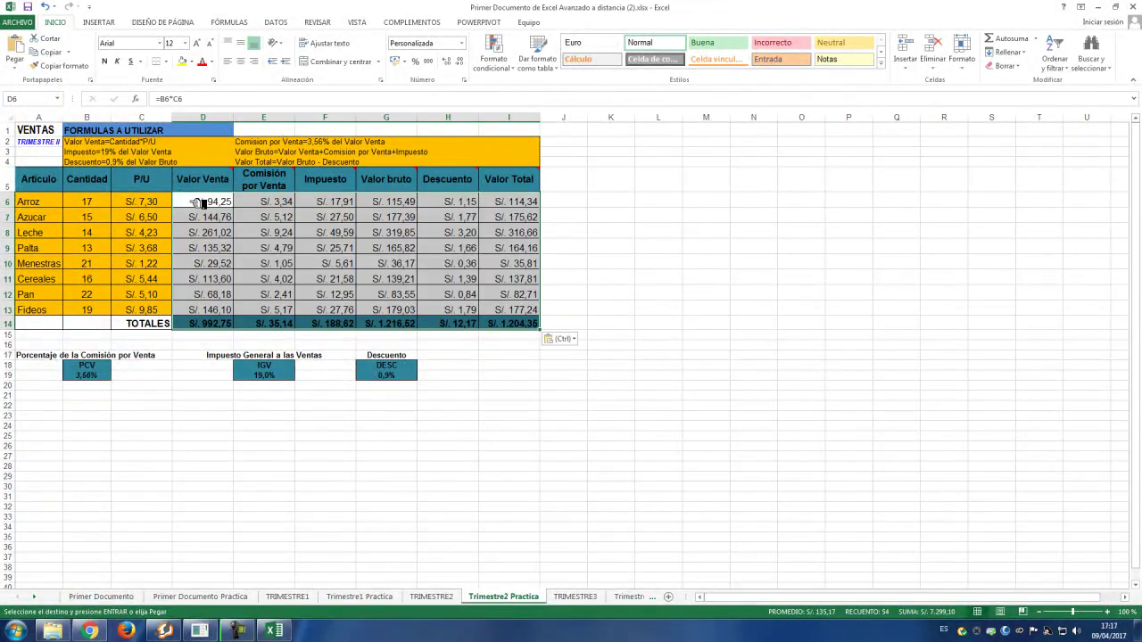
{"action": "left_click", "coordinate": [29, 6]}
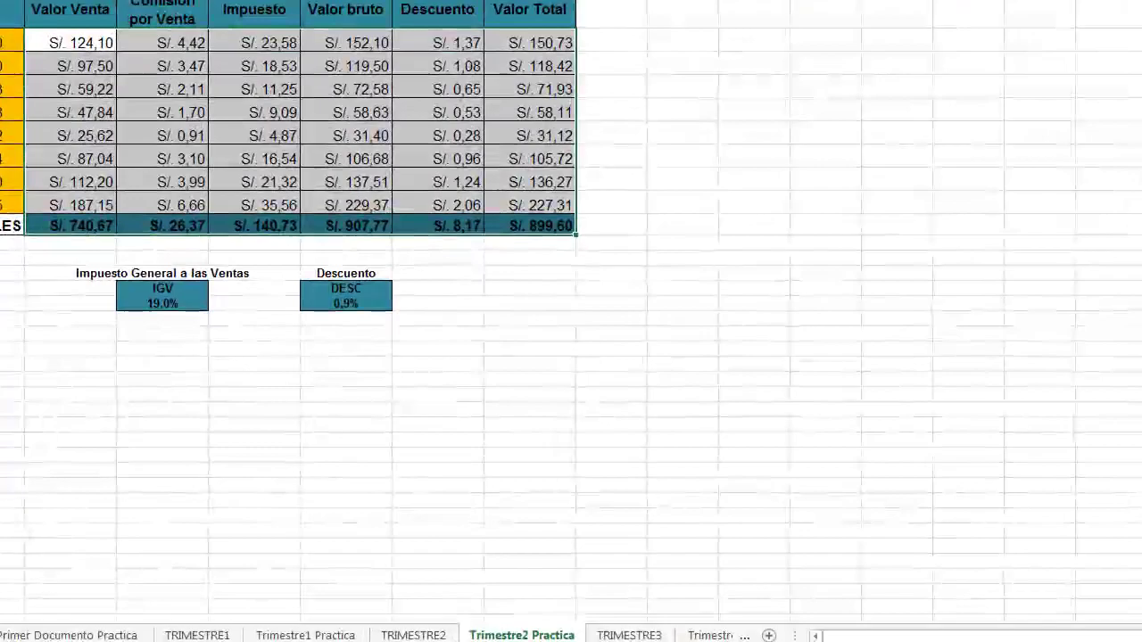
{"action": "scroll", "coordinate": [343, 635], "scroll_direction": "down", "scroll_amount": 2}
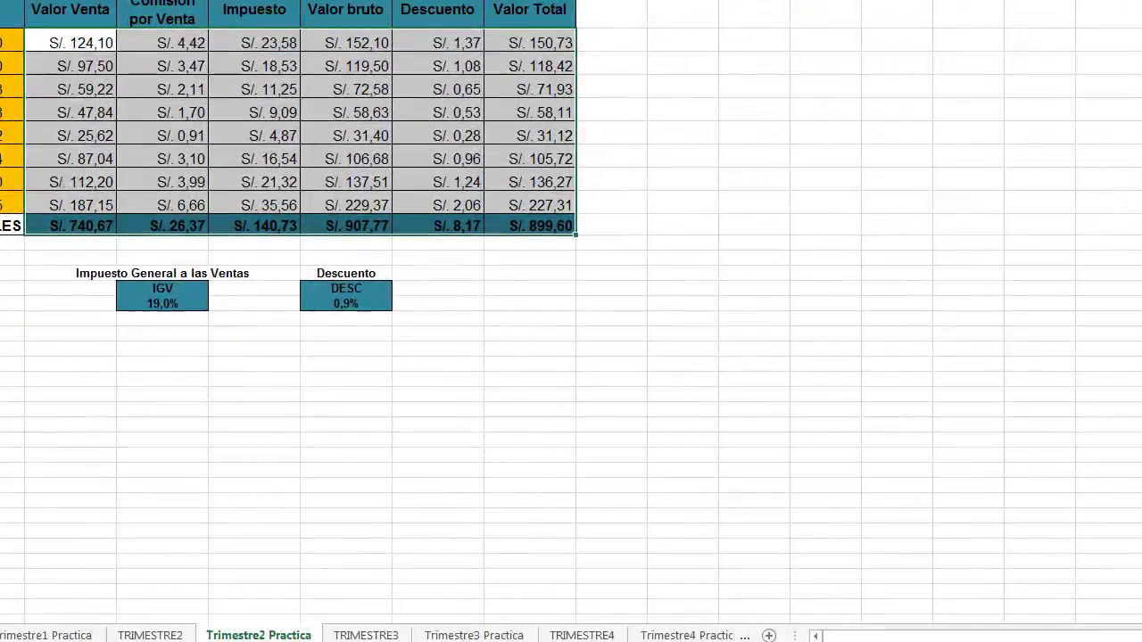
{"action": "scroll", "coordinate": [343, 636], "scroll_direction": "down", "scroll_amount": 2}
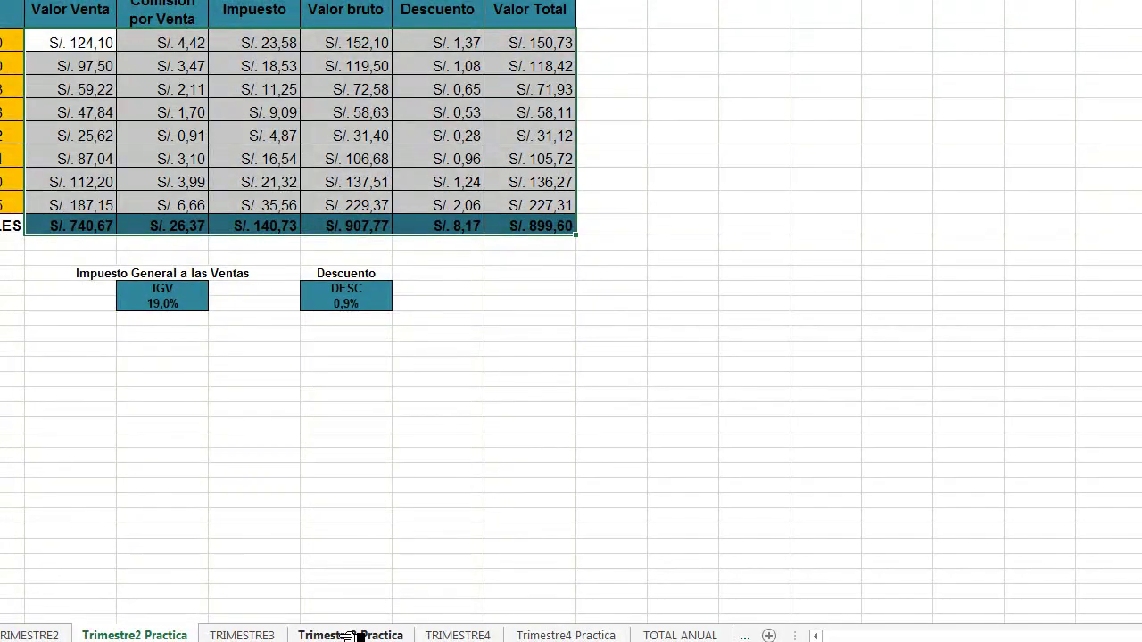
{"action": "left_click", "coordinate": [343, 635]}
- Paste Trimestre1's D6:I14 formulas into Trimestre3 Practica, save, and copy the filled range
{"action": "left_click", "coordinate": [80, 43]}
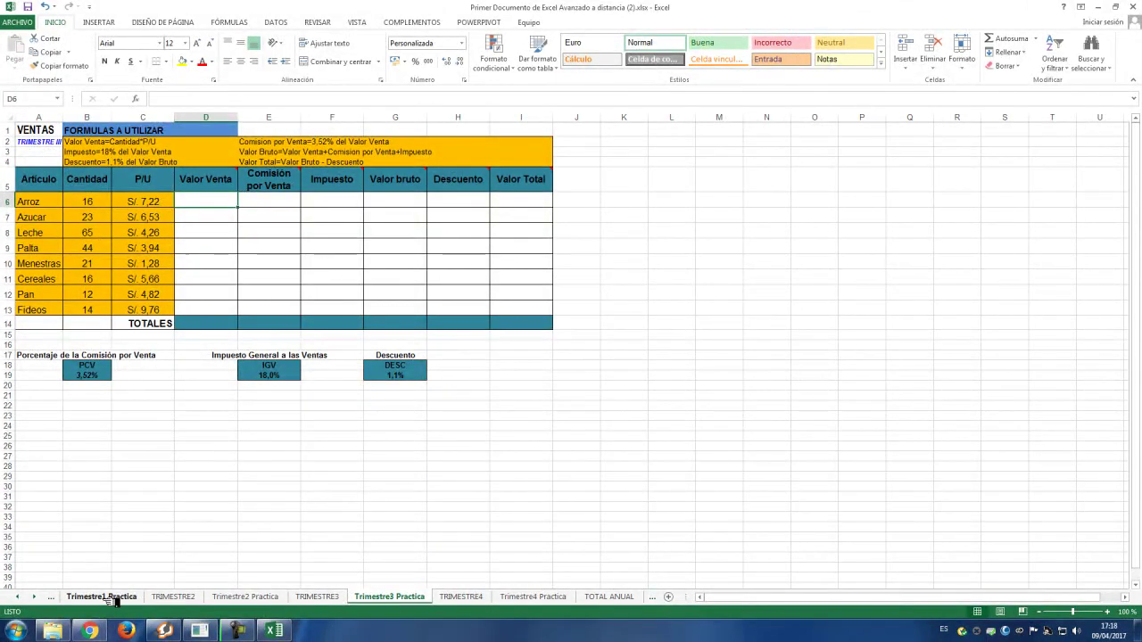
{"action": "left_click", "coordinate": [248, 599]}
{"action": "left_click", "coordinate": [125, 599]}
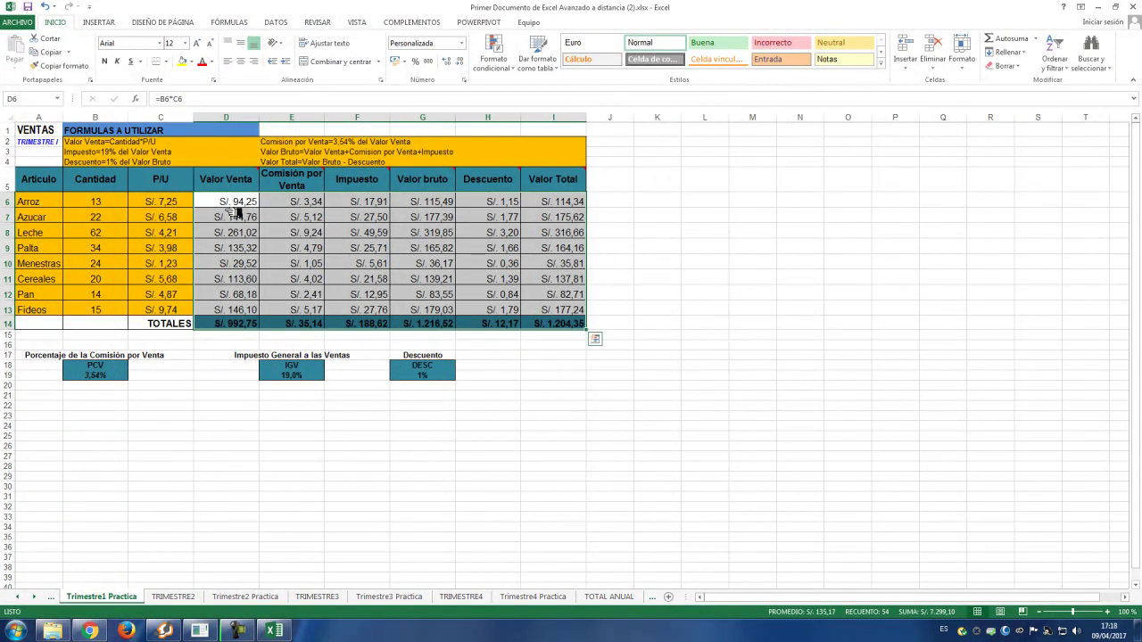
{"action": "key", "text": "ctrl+c"}
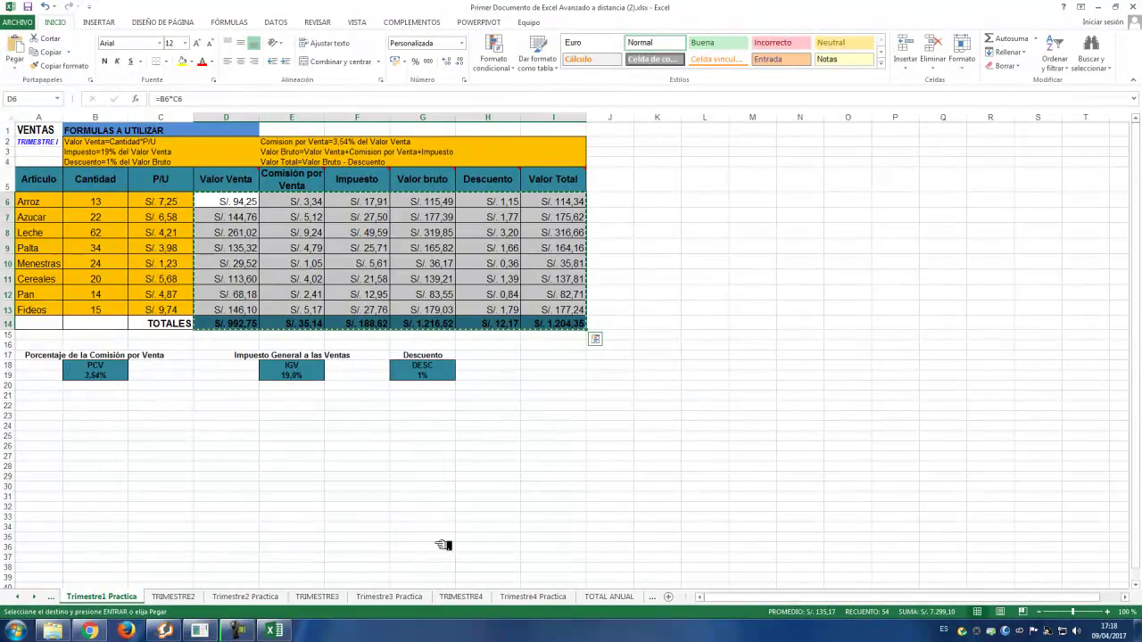
{"action": "left_click", "coordinate": [397, 605]}
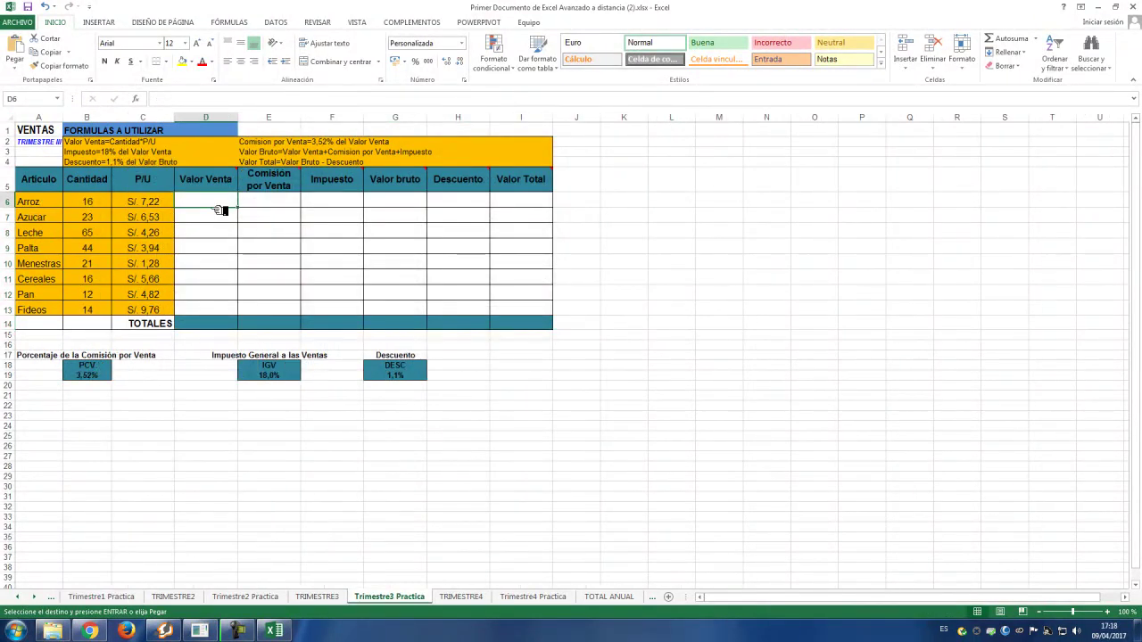
{"action": "key", "text": "ctrl+v"}
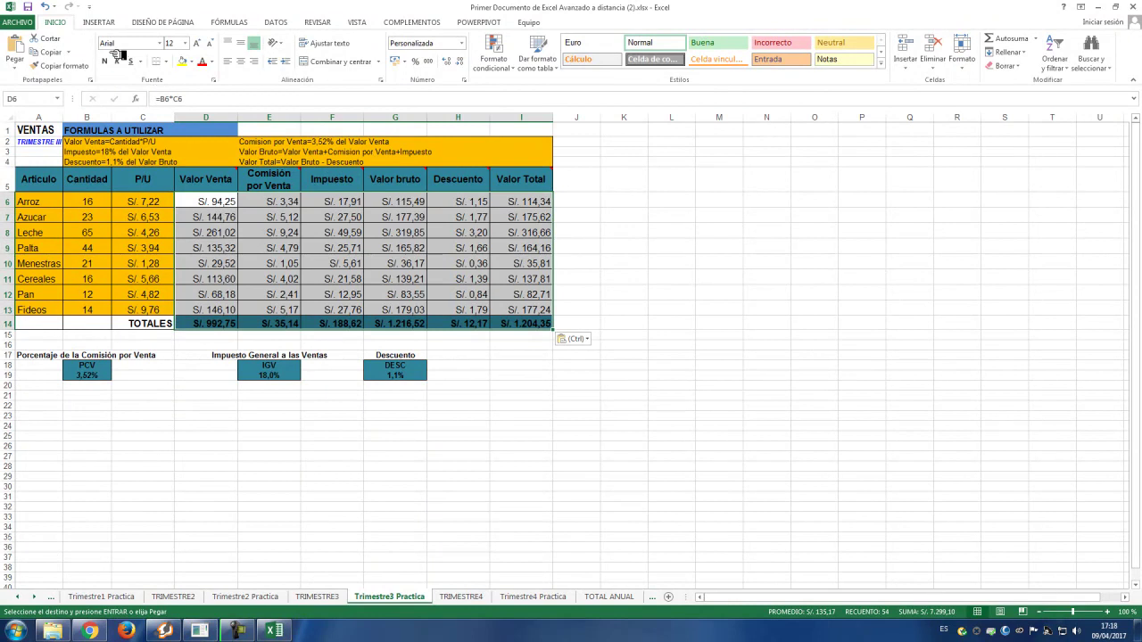
{"action": "left_click", "coordinate": [40, 8]}
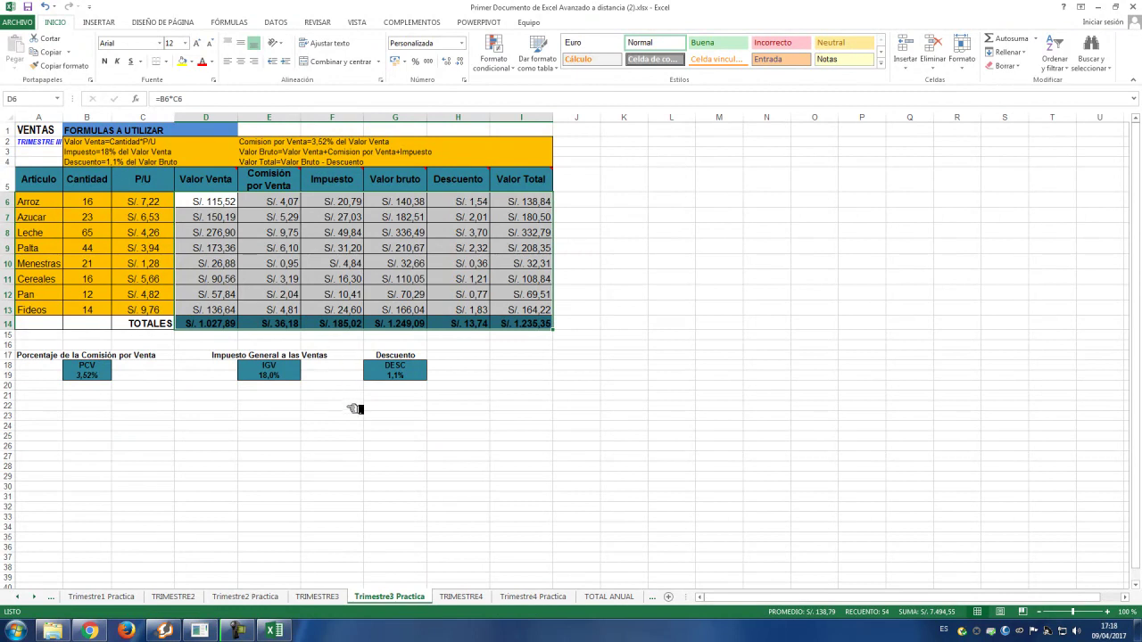
{"action": "key", "text": "ctrl+c"}
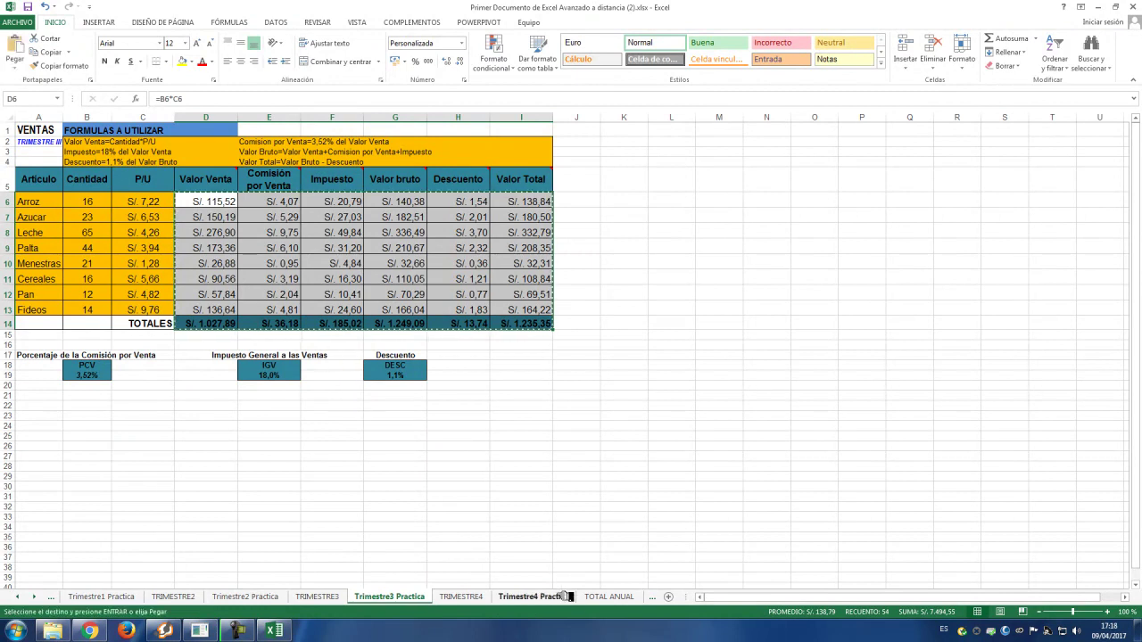
- Clear the partial Valor Venta values in D6:D14 on Trimestre4 Practica
{"action": "left_click", "coordinate": [559, 597]}
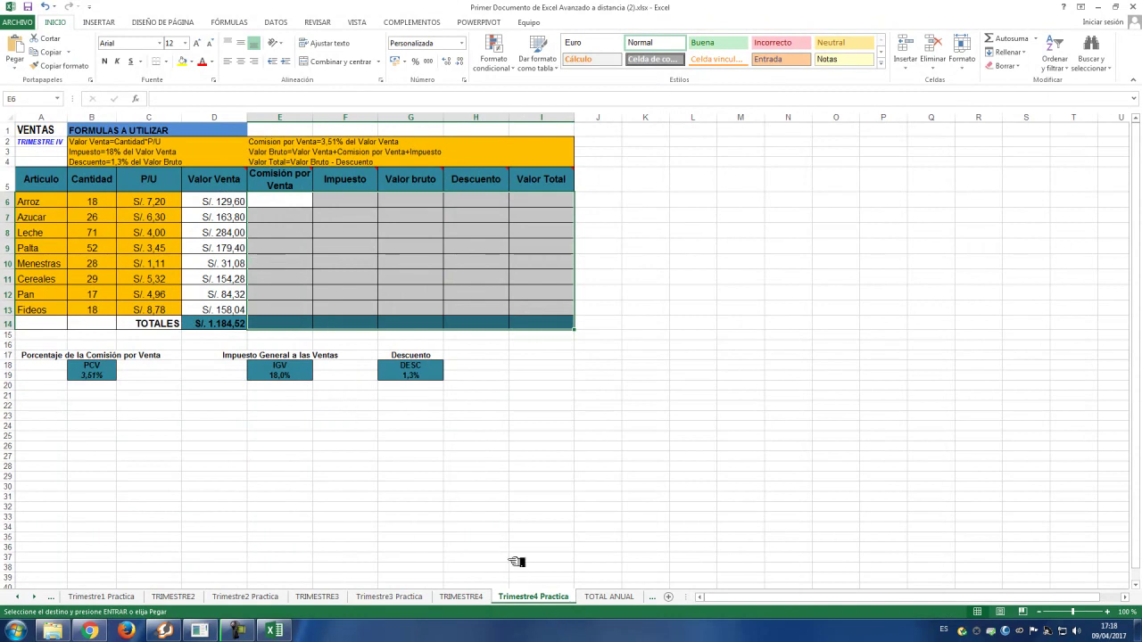
{"action": "mouse_move", "coordinate": [234, 203]}
{"action": "left_mouse_down"}
{"action": "mouse_move", "coordinate": [224, 303]}
{"action": "mouse_move", "coordinate": [234, 201]}
{"action": "mouse_move", "coordinate": [239, 325]}
{"action": "left_mouse_up"}
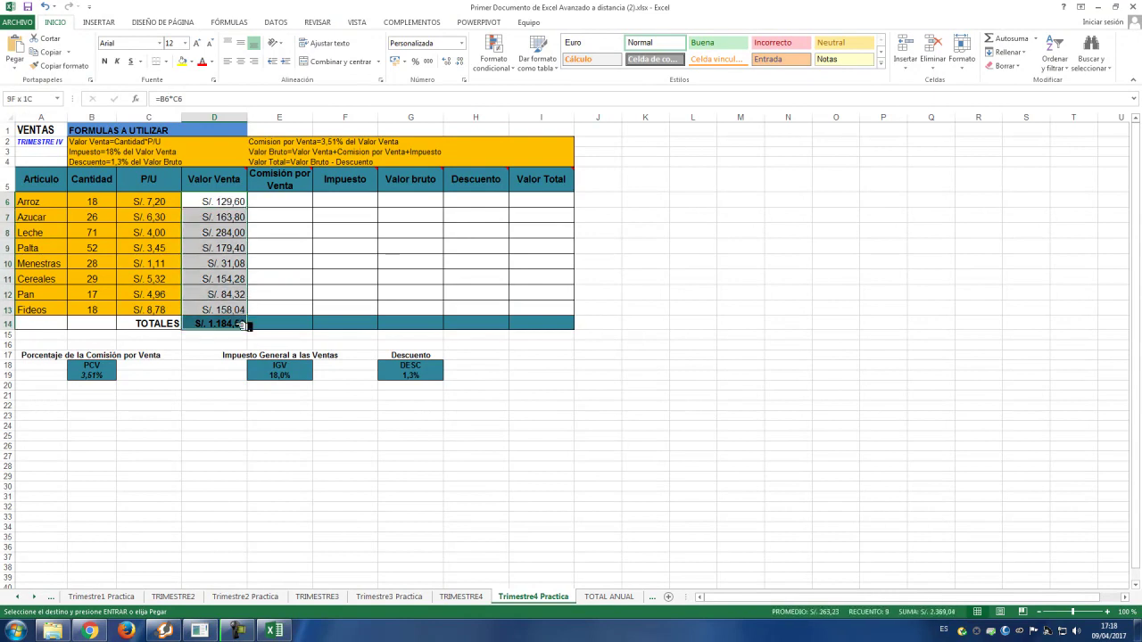
{"action": "key", "text": "Delete"}
{"action": "left_click", "coordinate": [225, 203]}
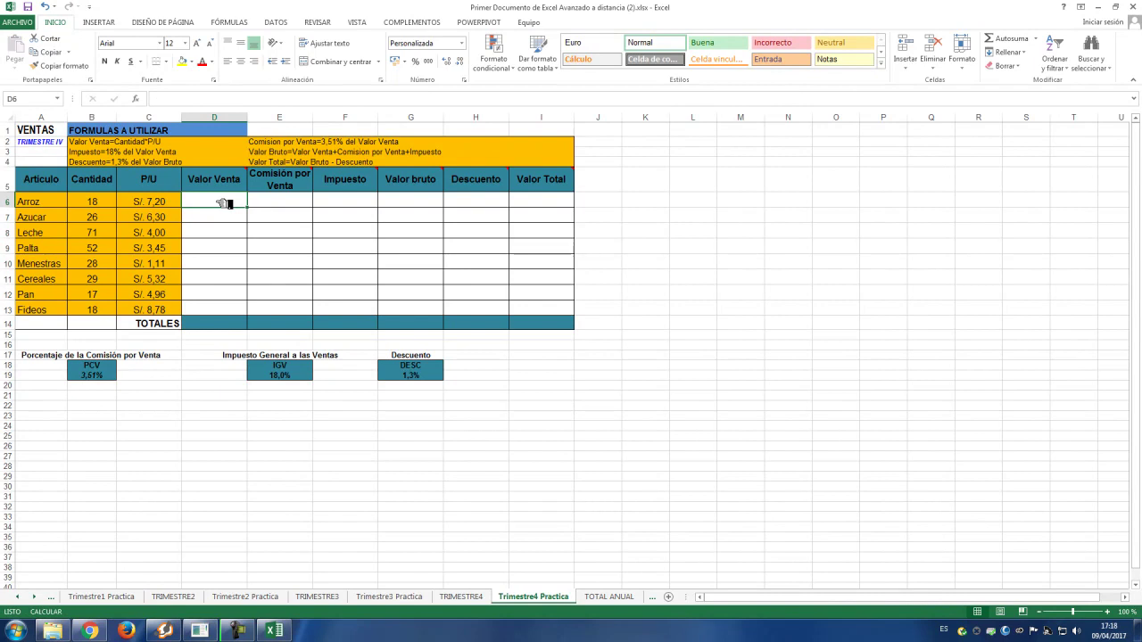
- Paste Trimestre3 Practica's D6:I14 formulas into Trimestre4 Practica at D6 and save the workbook
{"action": "left_click", "coordinate": [385, 593]}
{"action": "key", "text": "ctrl+c"}
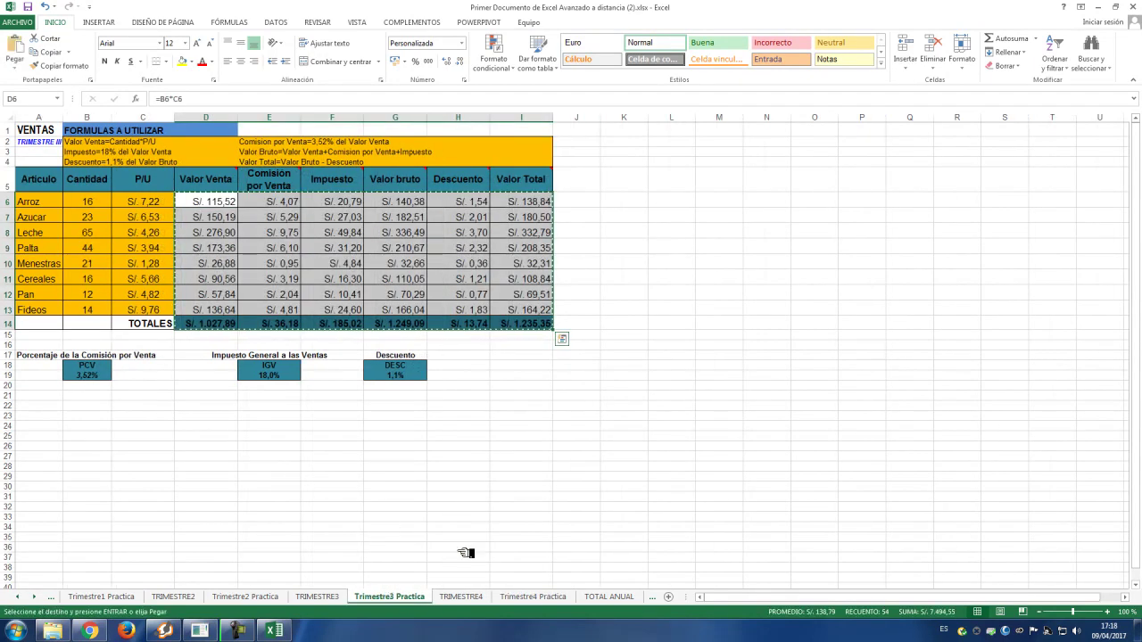
{"action": "left_click", "coordinate": [548, 597]}
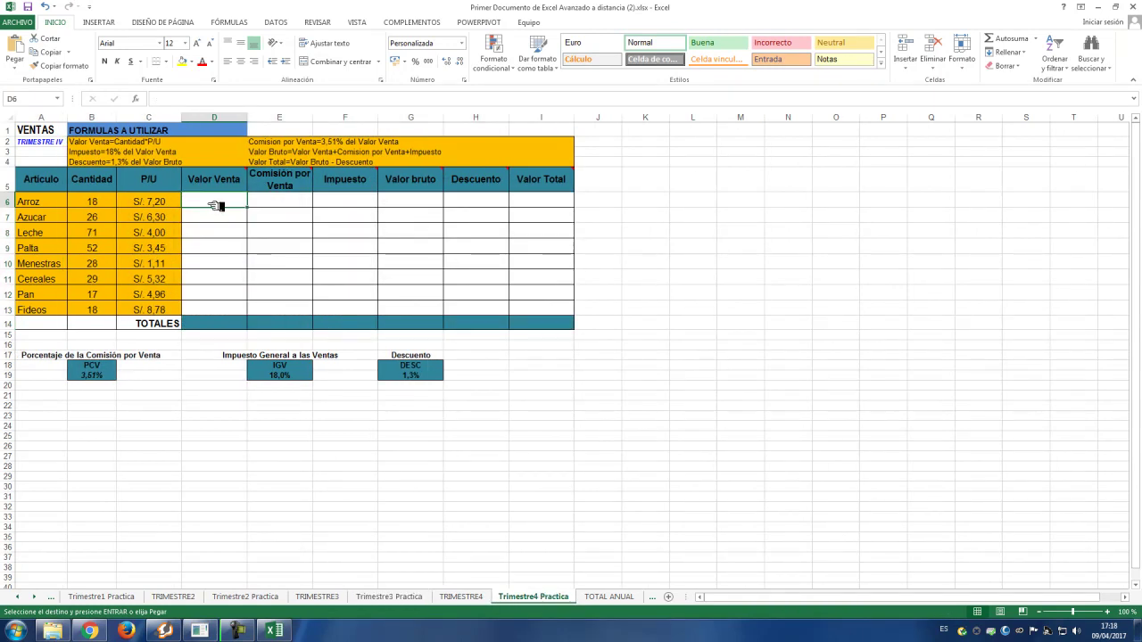
{"action": "key", "text": "ctrl+v"}
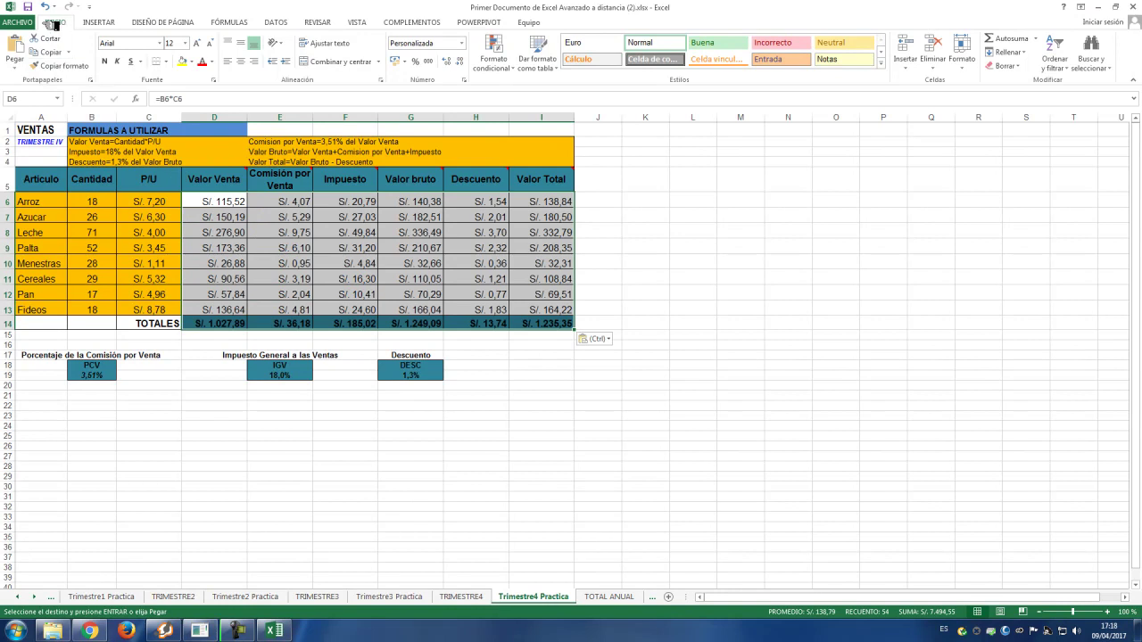
{"action": "left_click", "coordinate": [32, 7]}
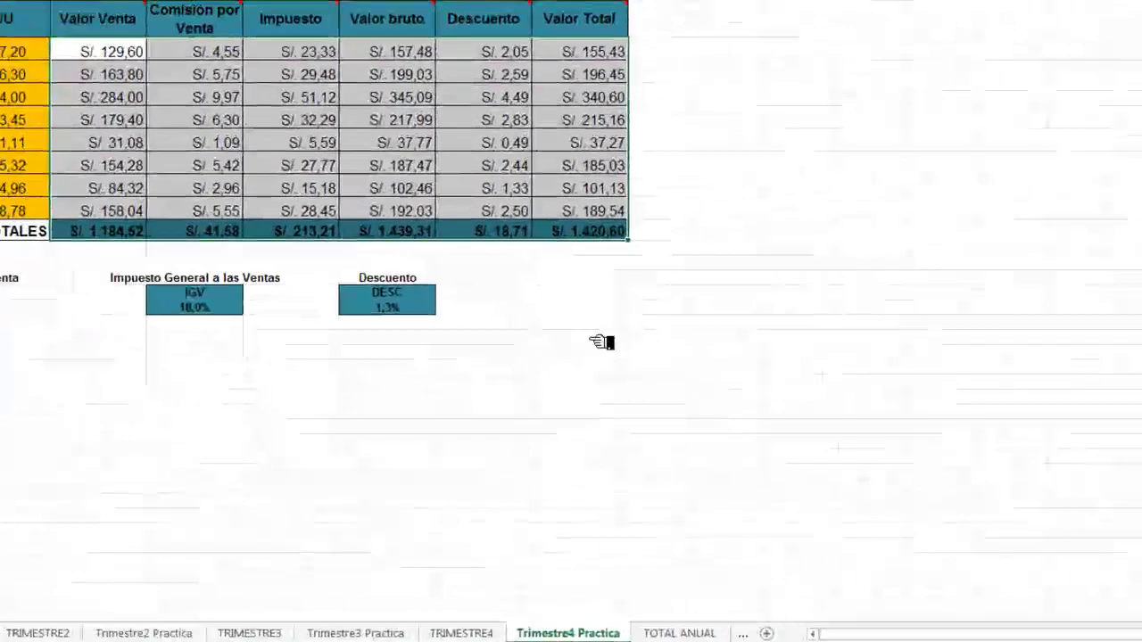
- Check the Trimestre3 and Trimestre2 Practica tables, ending on Trimestre2 with Valor Total S/. 899,60
{"action": "left_click", "coordinate": [334, 118]}
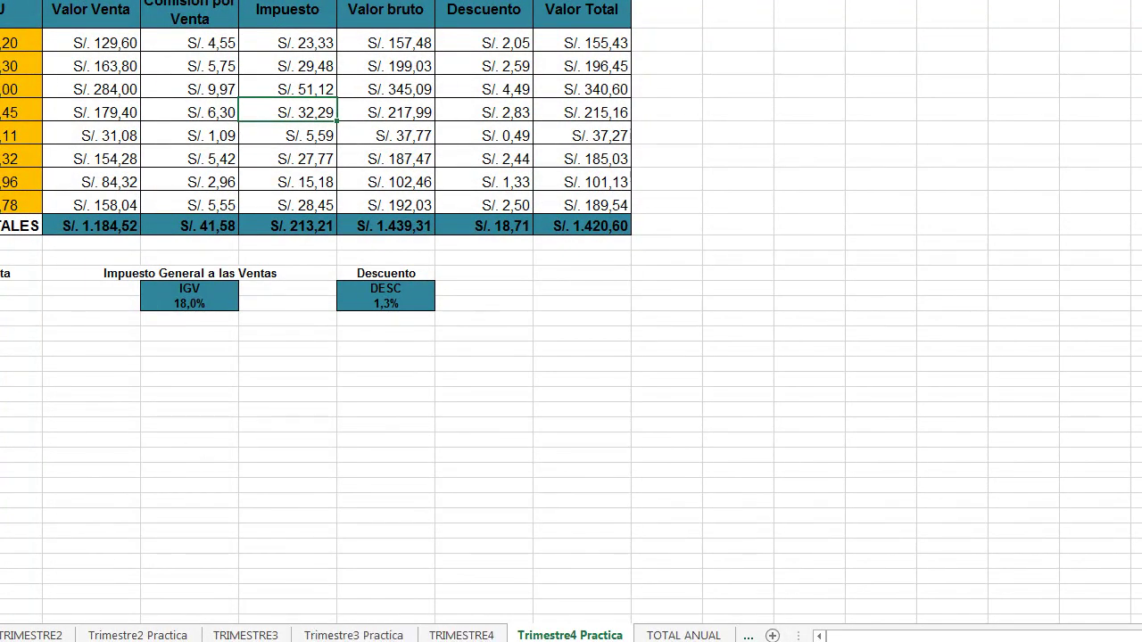
{"action": "left_click", "coordinate": [85, 43]}
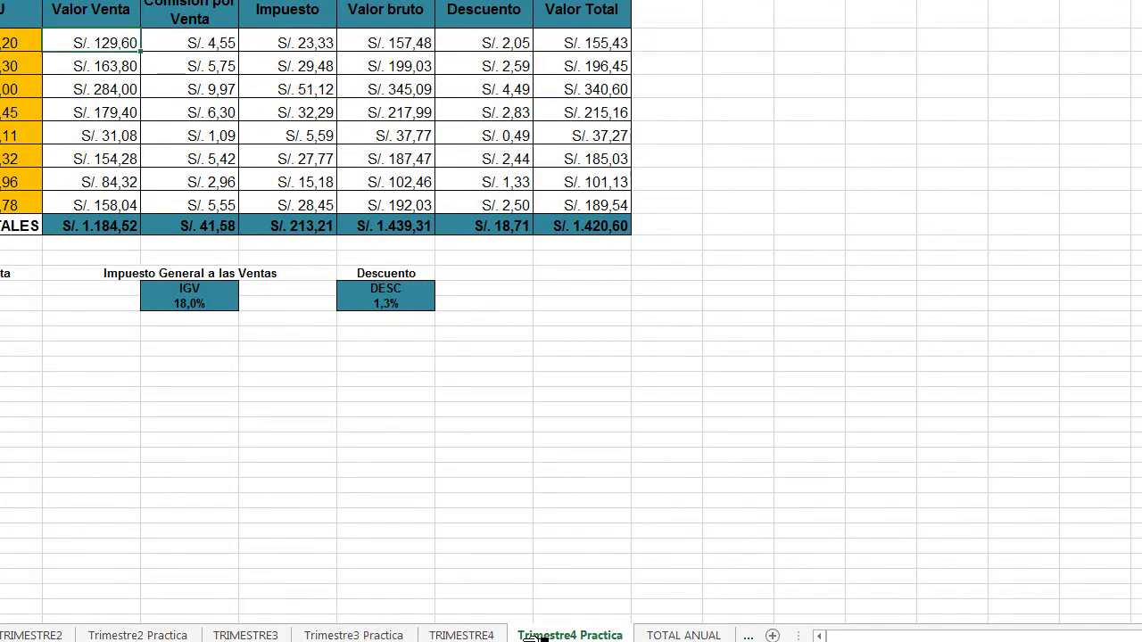
{"action": "left_click", "coordinate": [354, 632]}
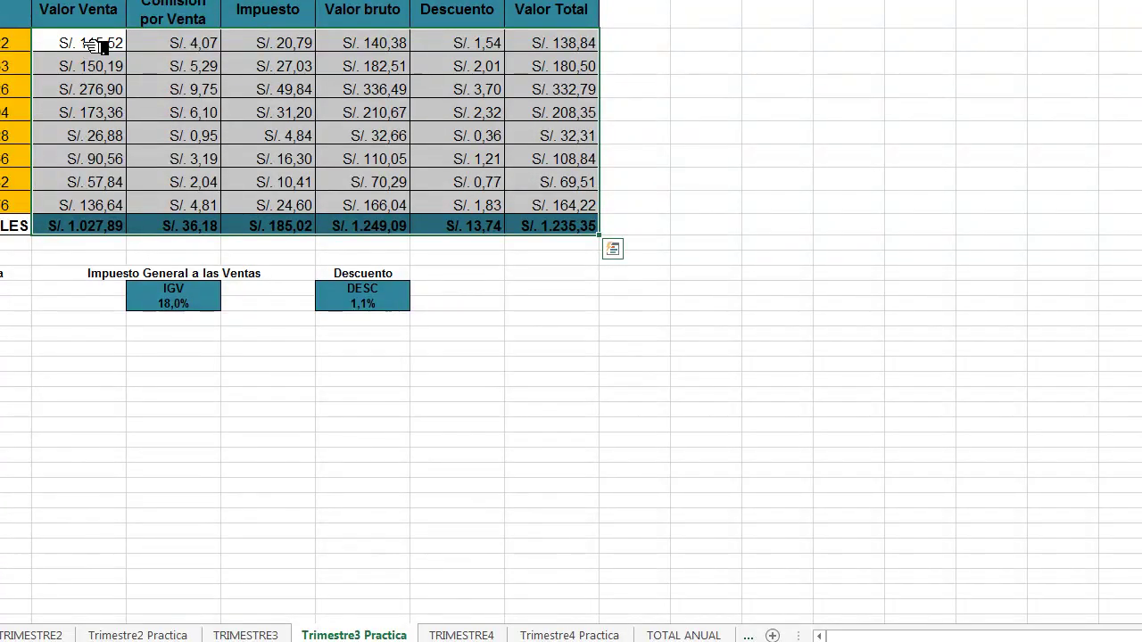
{"action": "left_click", "coordinate": [85, 43]}
{"action": "left_click", "coordinate": [123, 634]}
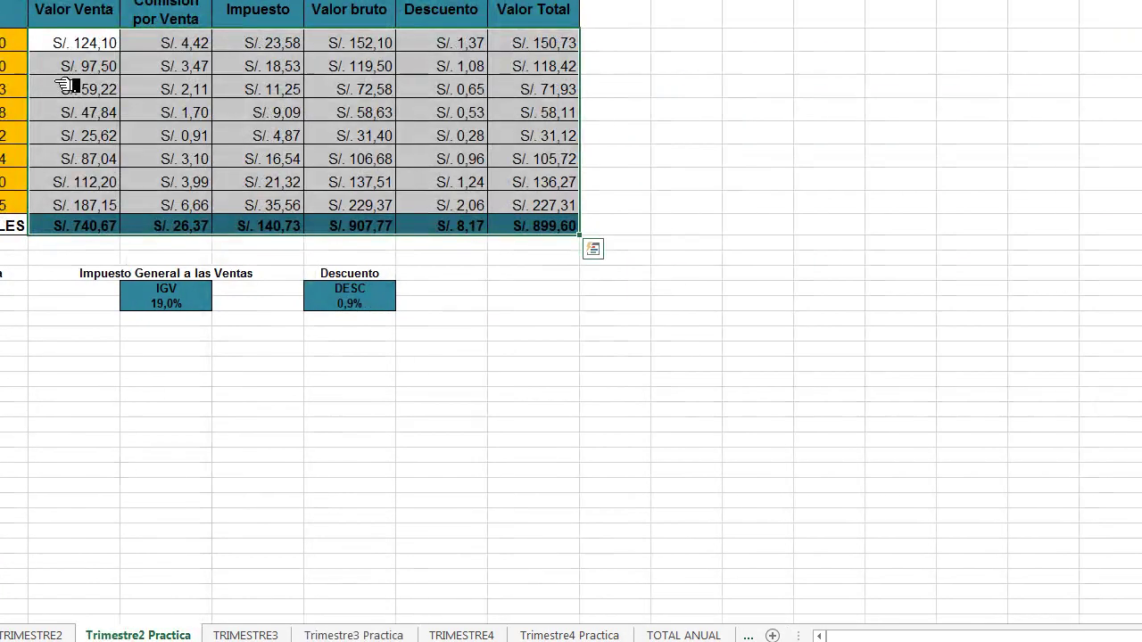
{"action": "left_click", "coordinate": [78, 43]}
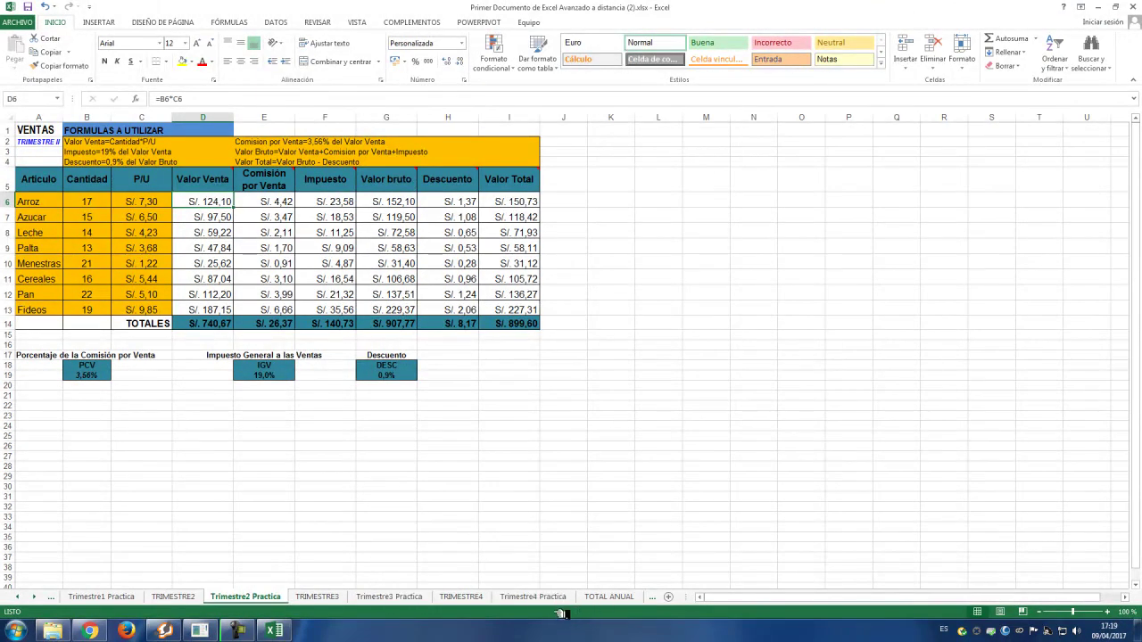
- Compare Total Anual Practica with the TOTAL ANUAL sheet, then select its B6:D13 values
{"action": "left_click", "coordinate": [33, 596]}
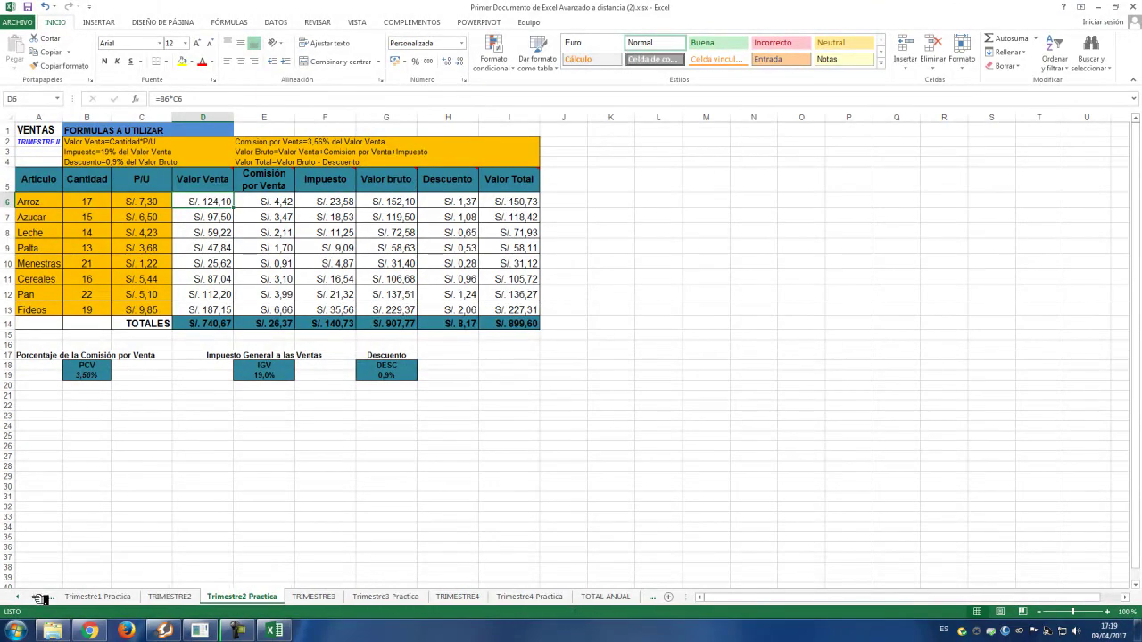
{"action": "left_click", "coordinate": [33, 596]}
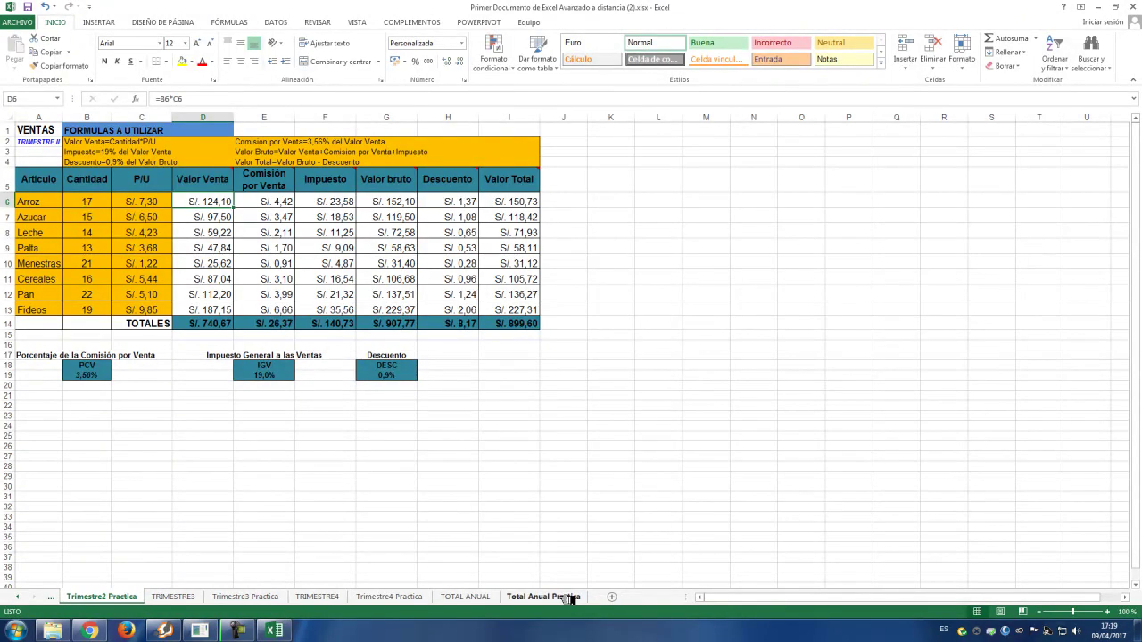
{"action": "left_click", "coordinate": [569, 600]}
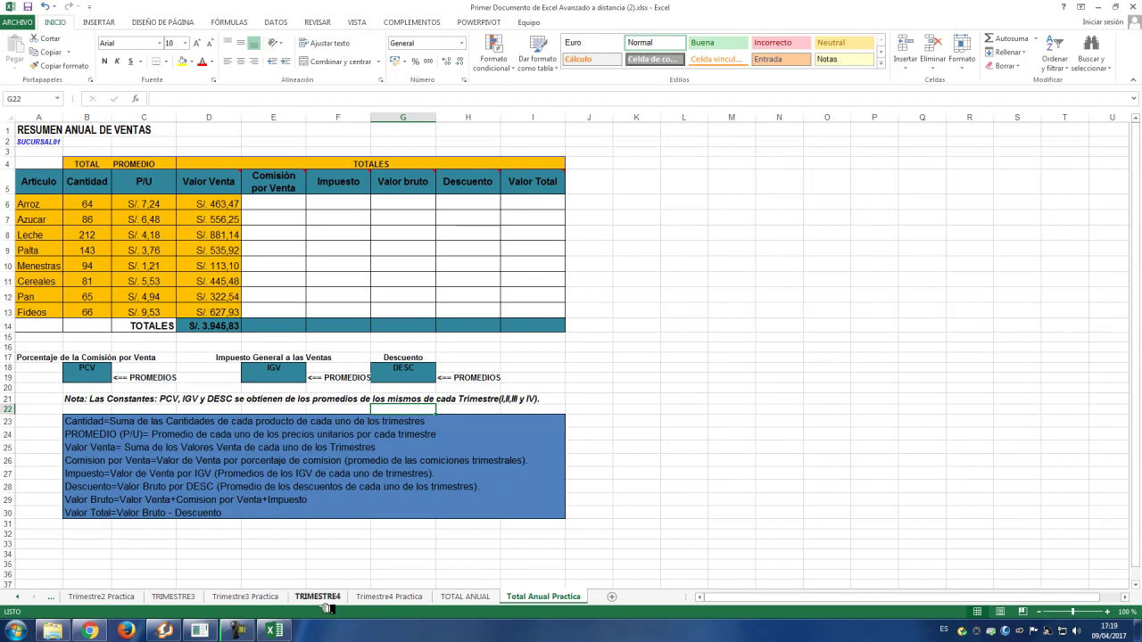
{"action": "left_click", "coordinate": [463, 597]}
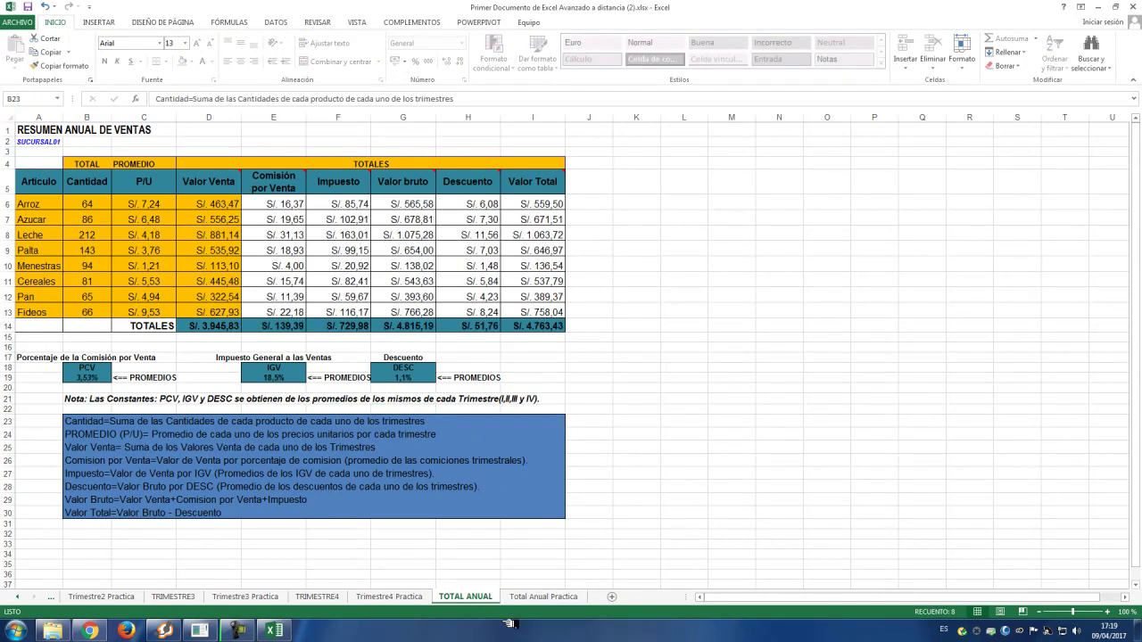
{"action": "left_click", "coordinate": [550, 598]}
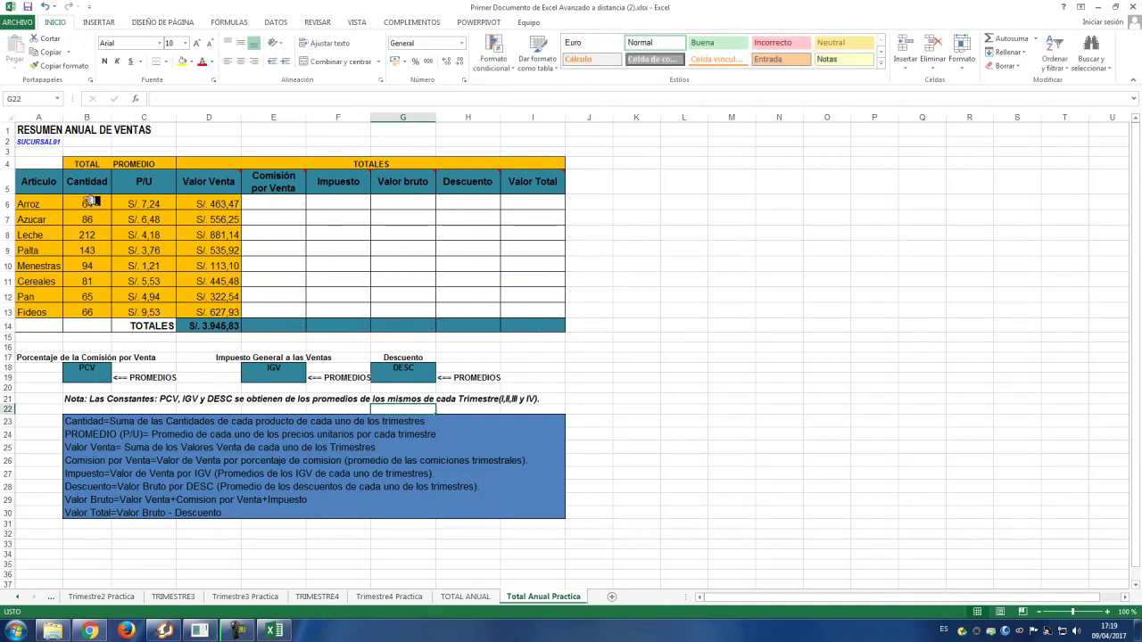
{"action": "left_click_drag", "start_coordinate": [93, 204], "coordinate": [221, 311]}
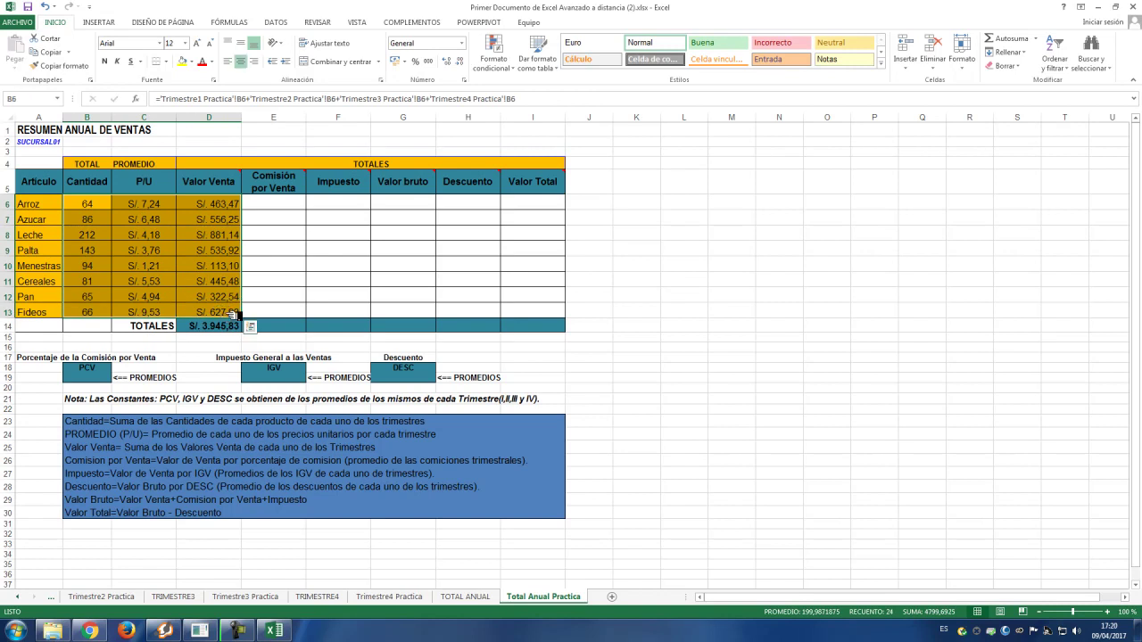
- Delete the old B6:D13 summary values and select the Arroz quantity cell B6
{"action": "key", "text": "Delete"}
{"action": "left_click", "coordinate": [125, 225]}
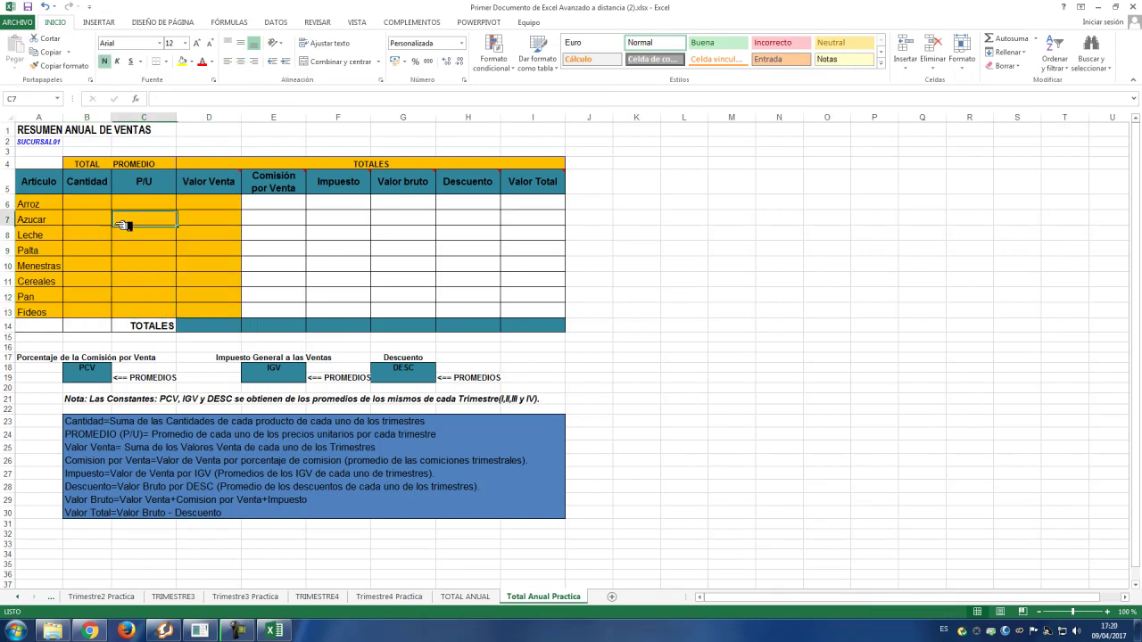
{"action": "left_click", "coordinate": [97, 205]}
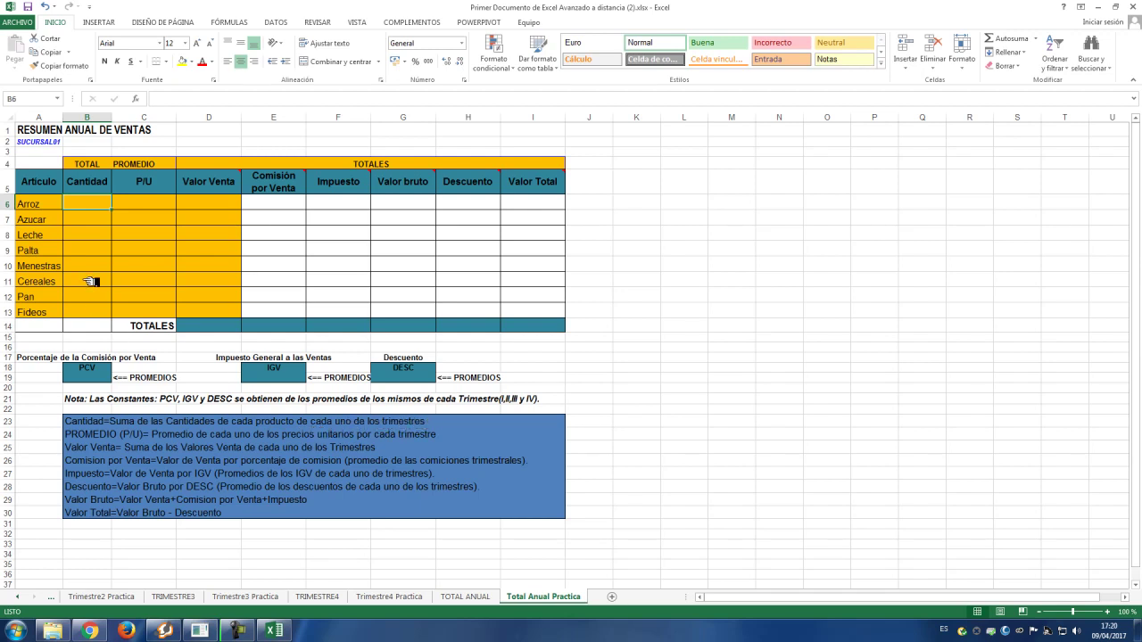
- In B6, add cell B6 from Trimestre1 through Trimestre4 Practica, totalling 64
{"action": "type", "text": "="}
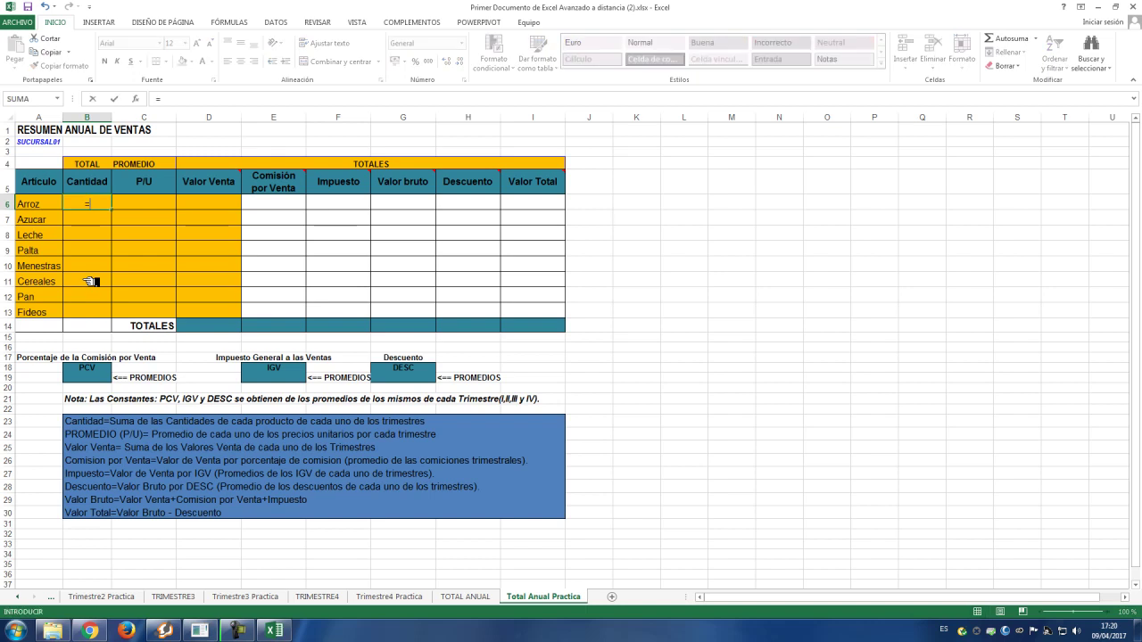
{"action": "left_click", "coordinate": [21, 597]}
{"action": "left_click", "coordinate": [22, 597]}
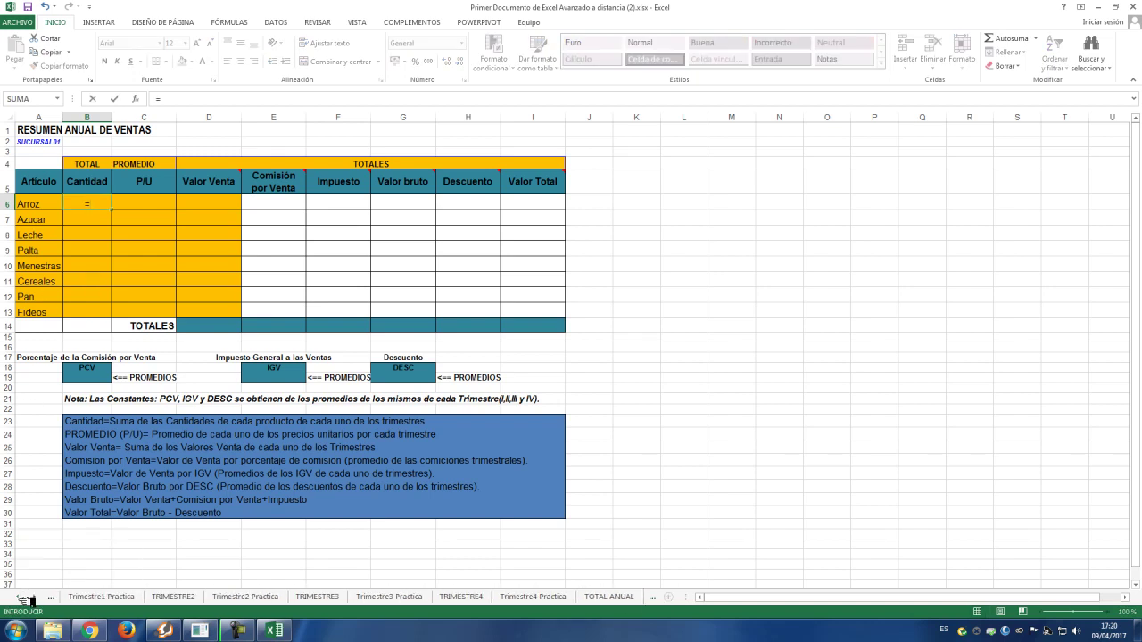
{"action": "left_click", "coordinate": [125, 597]}
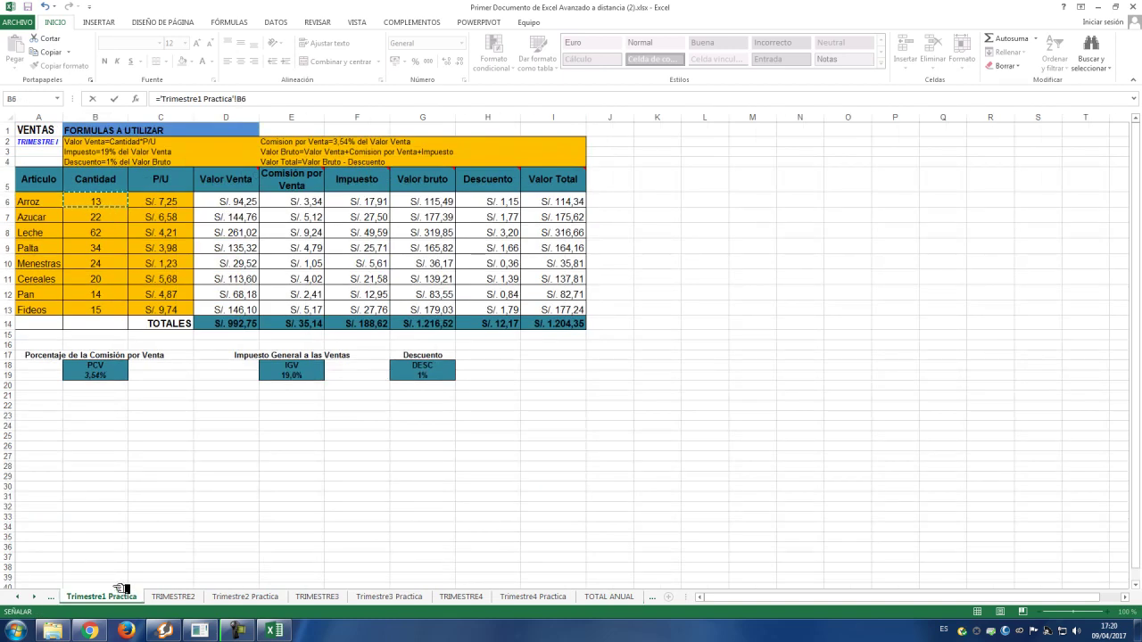
{"action": "type", "text": "+"}
{"action": "left_click", "coordinate": [259, 597]}
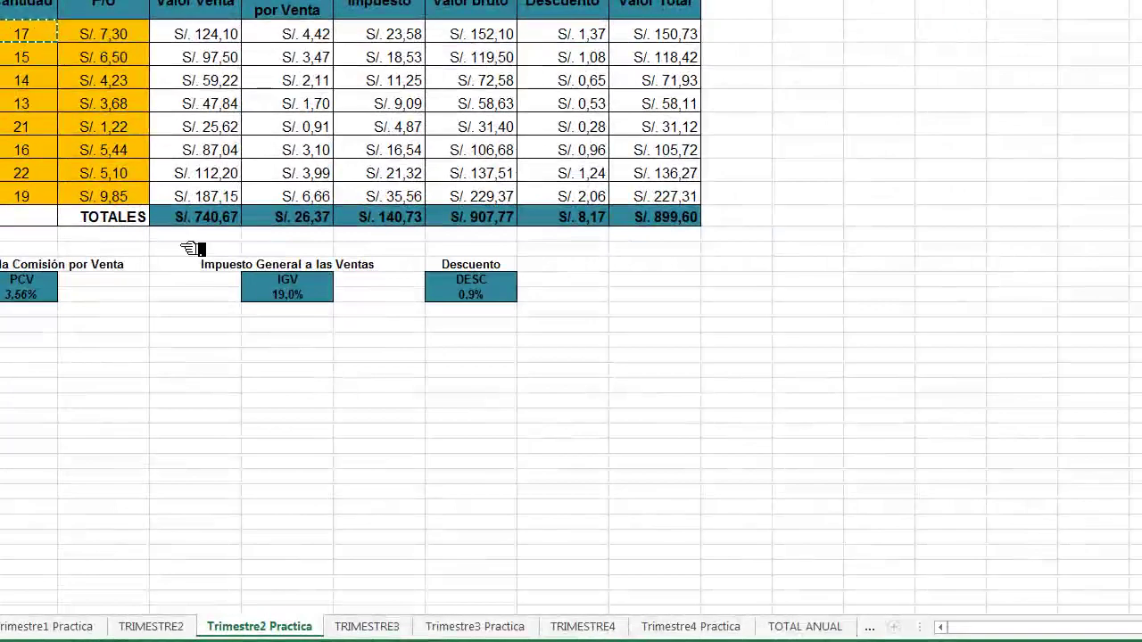
{"action": "left_click", "coordinate": [504, 628]}
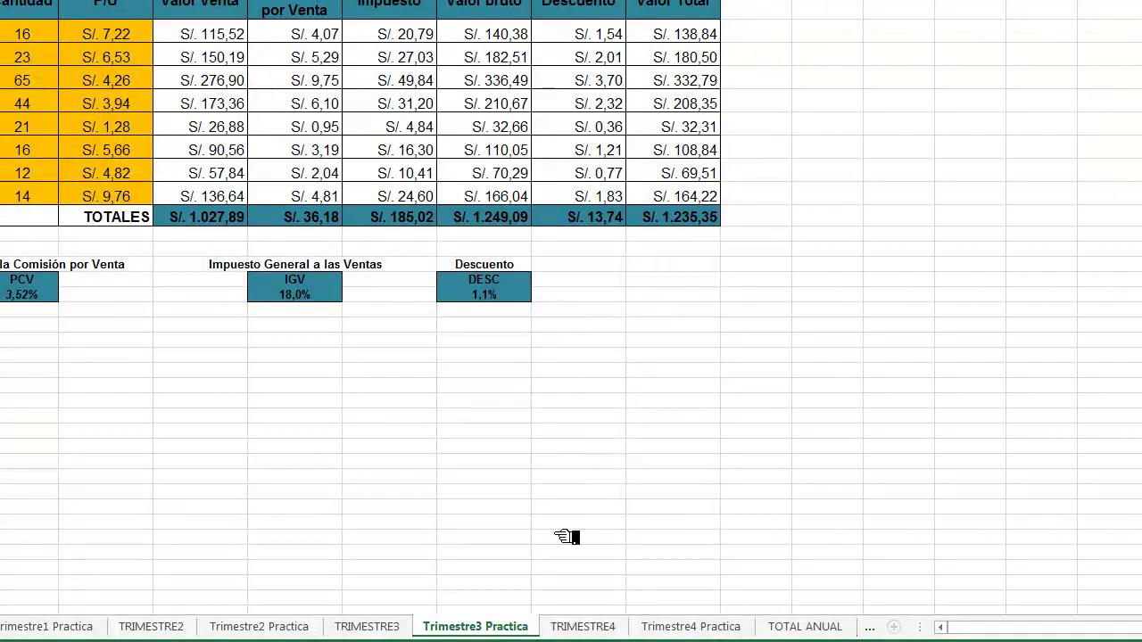
{"action": "left_click", "coordinate": [681, 628]}
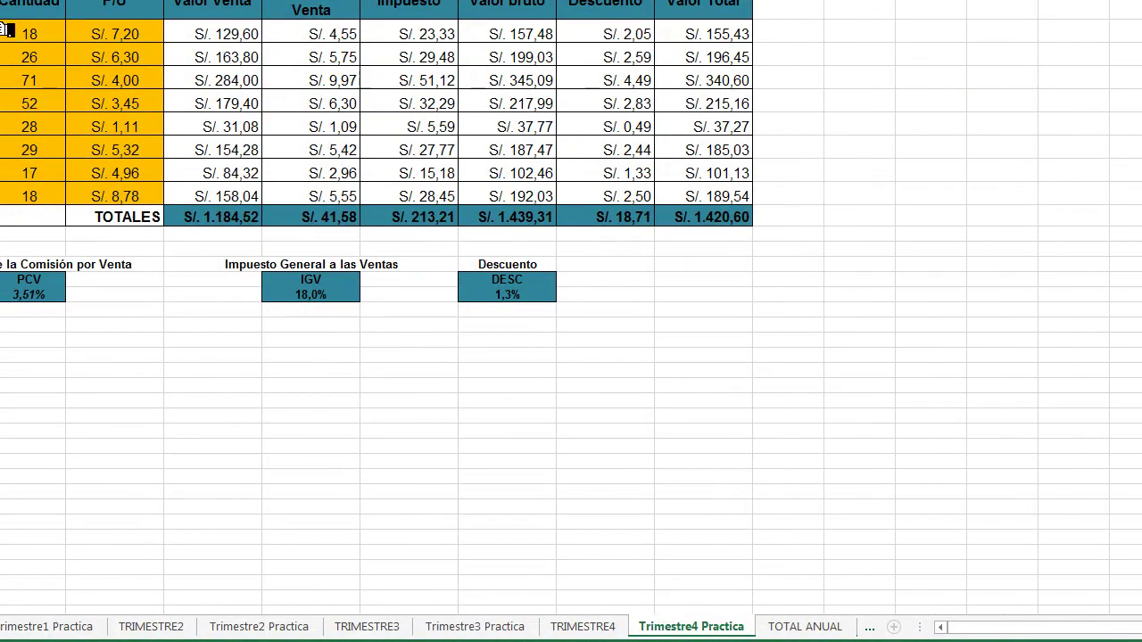
{"action": "left_click", "coordinate": [35, 36]}
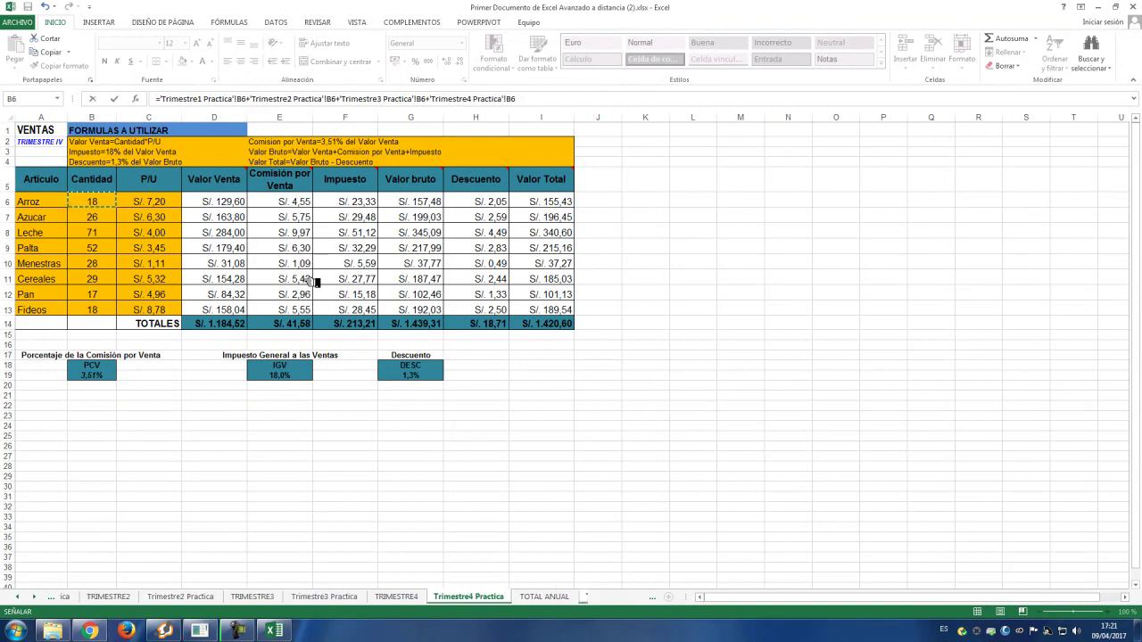
{"action": "key", "text": "Return"}
- Fill the B6 quantity sum down to Fideos in B13 and save
{"action": "left_click", "coordinate": [107, 204]}
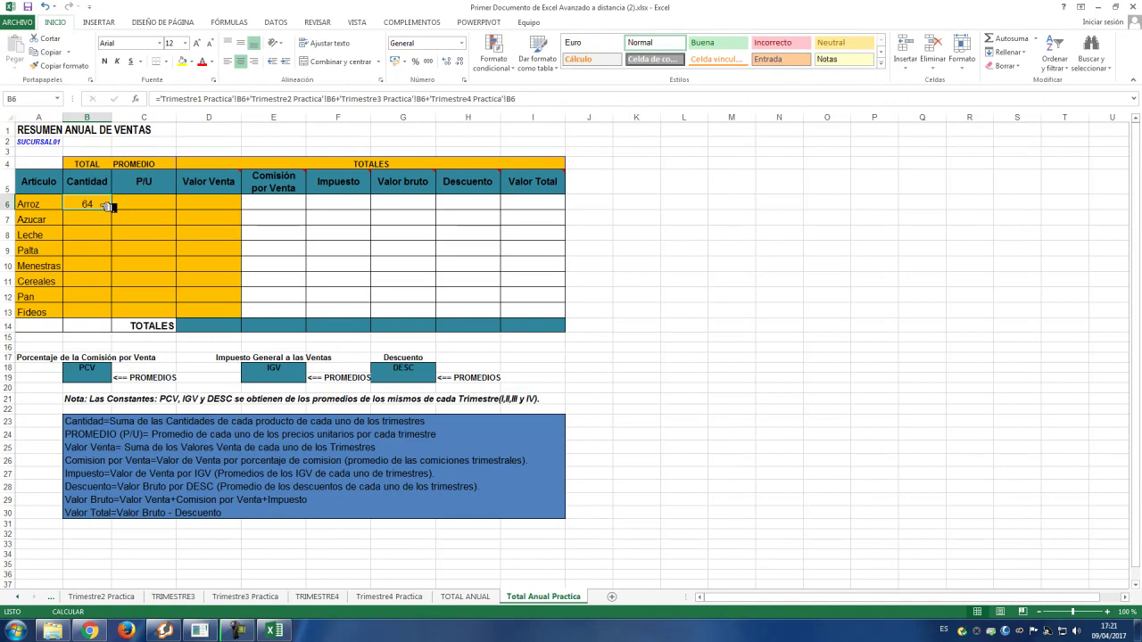
{"action": "left_click_drag", "start_coordinate": [113, 211], "coordinate": [117, 314]}
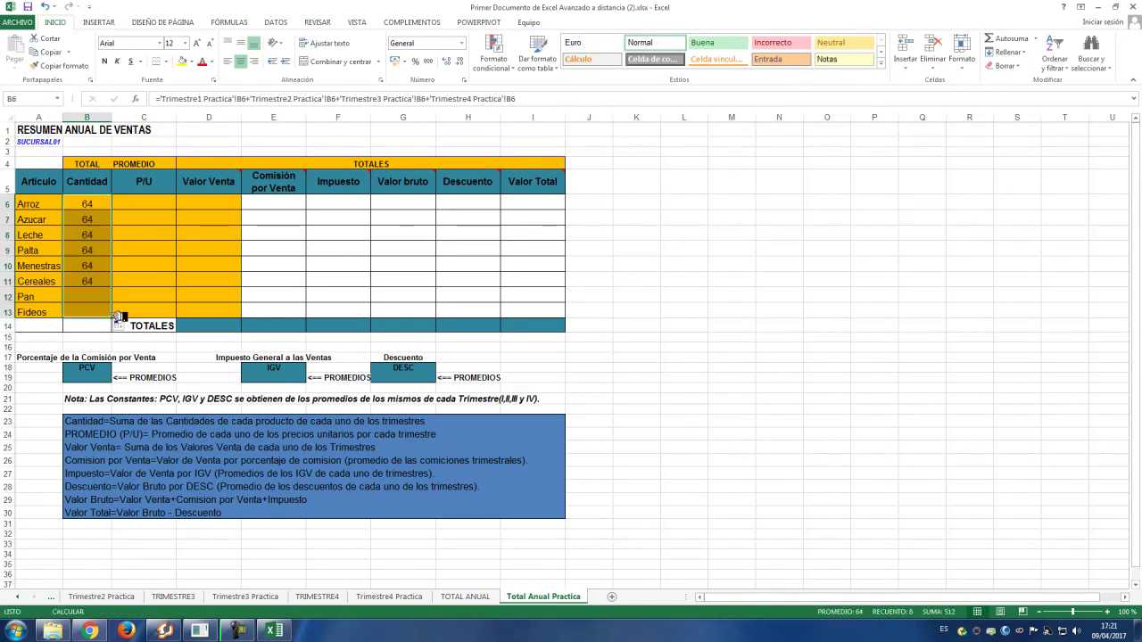
{"action": "left_click", "coordinate": [30, 6]}
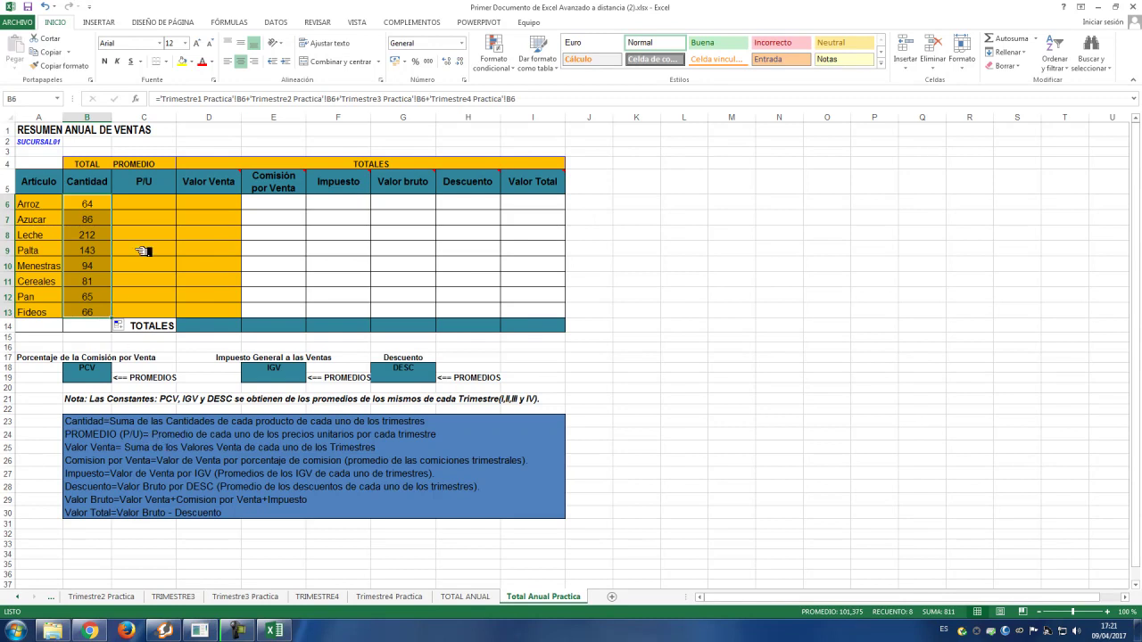
- Read the notes on averaging P/U and select the Arroz P/U cell C6
{"action": "left_click", "coordinate": [172, 437]}
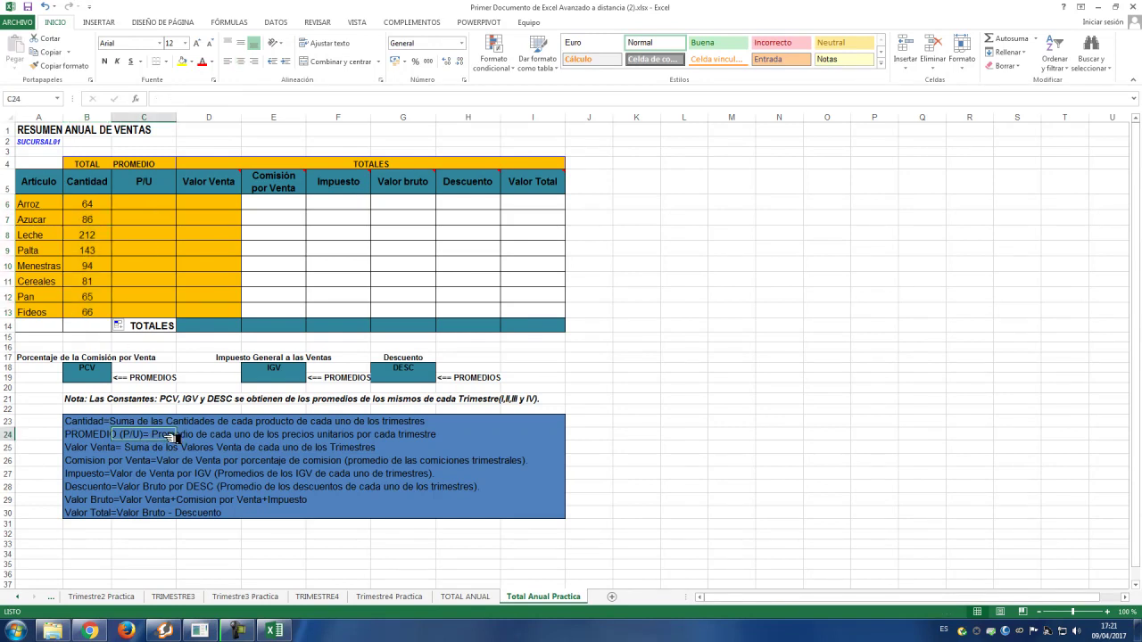
{"action": "left_click", "coordinate": [82, 436]}
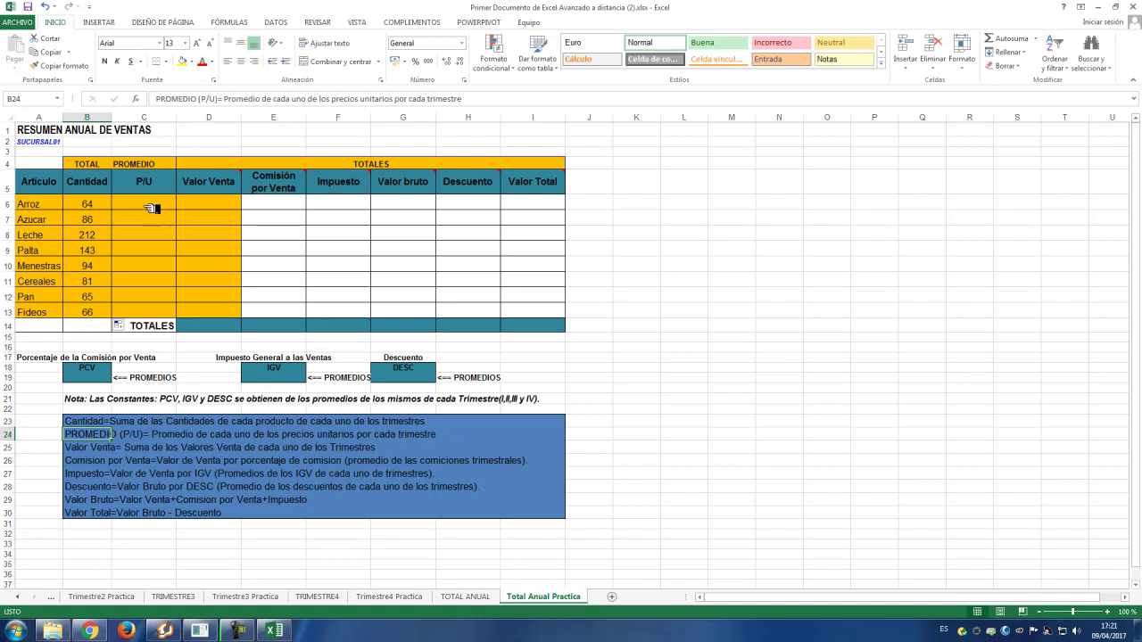
{"action": "left_click", "coordinate": [154, 206]}
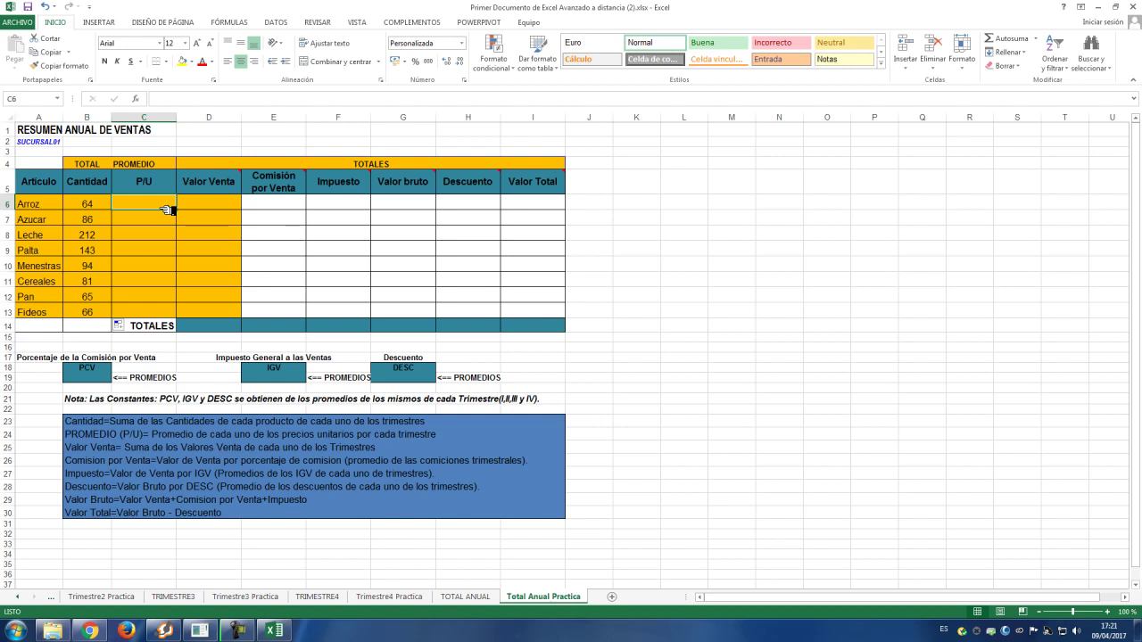
{"action": "left_click", "coordinate": [87, 202]}
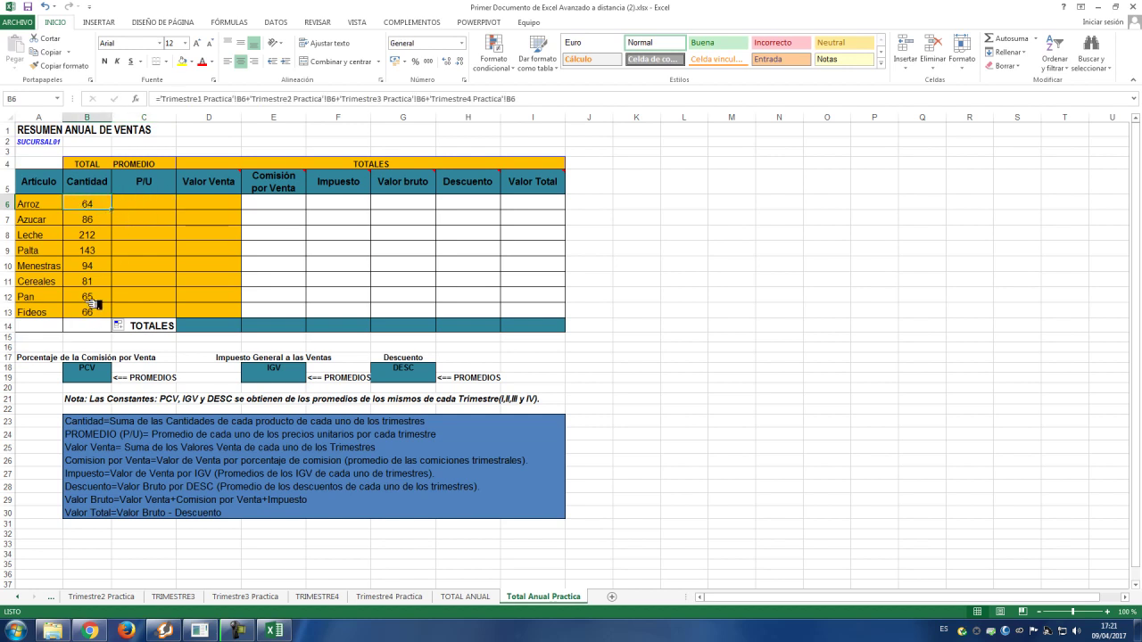
{"action": "left_click", "coordinate": [158, 208]}
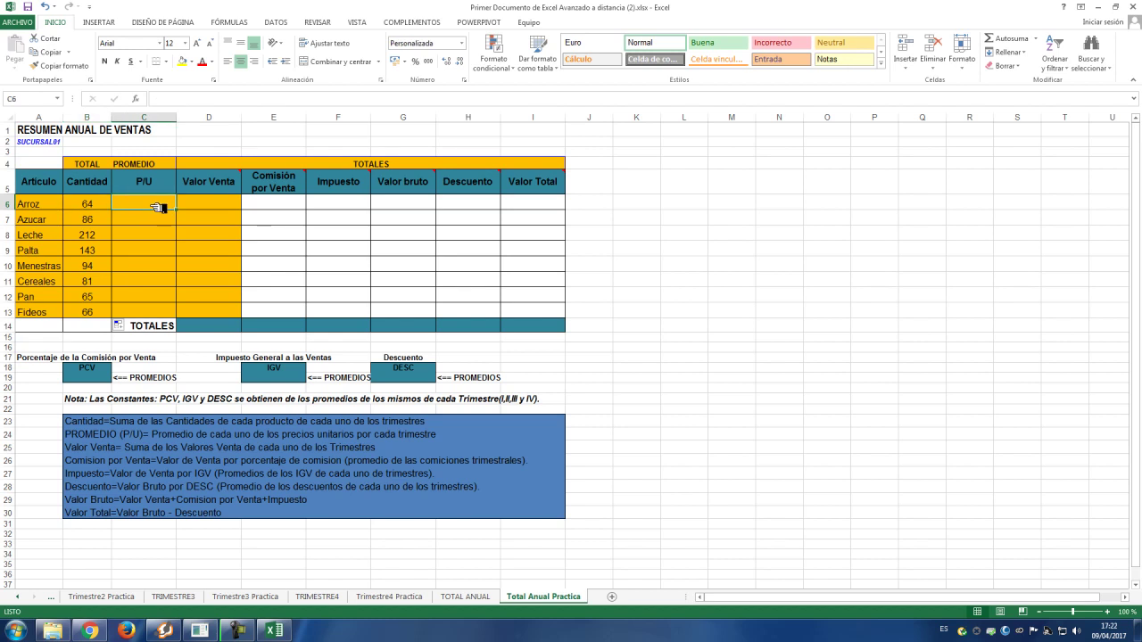
- Enter =PROMEDIO of C6 from Trimestre1–4 Practica in C6 for Arroz's average price
{"action": "type", "text": "=promedio"}
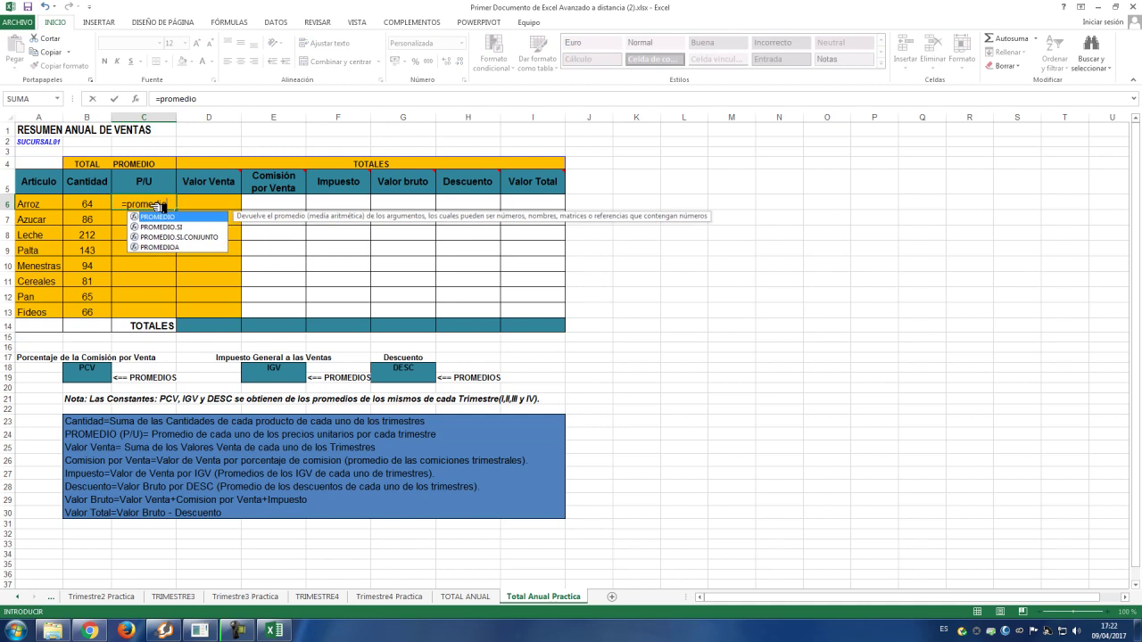
{"action": "double_click", "coordinate": [161, 218]}
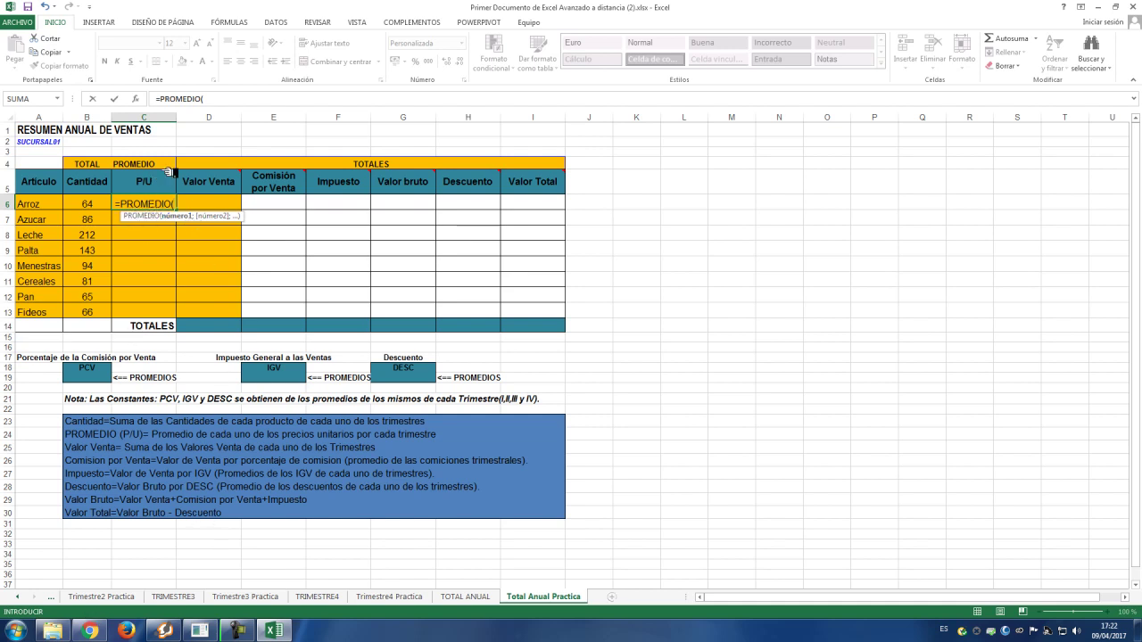
{"action": "left_click", "coordinate": [24, 597]}
{"action": "left_click", "coordinate": [23, 597]}
{"action": "left_click", "coordinate": [23, 597]}
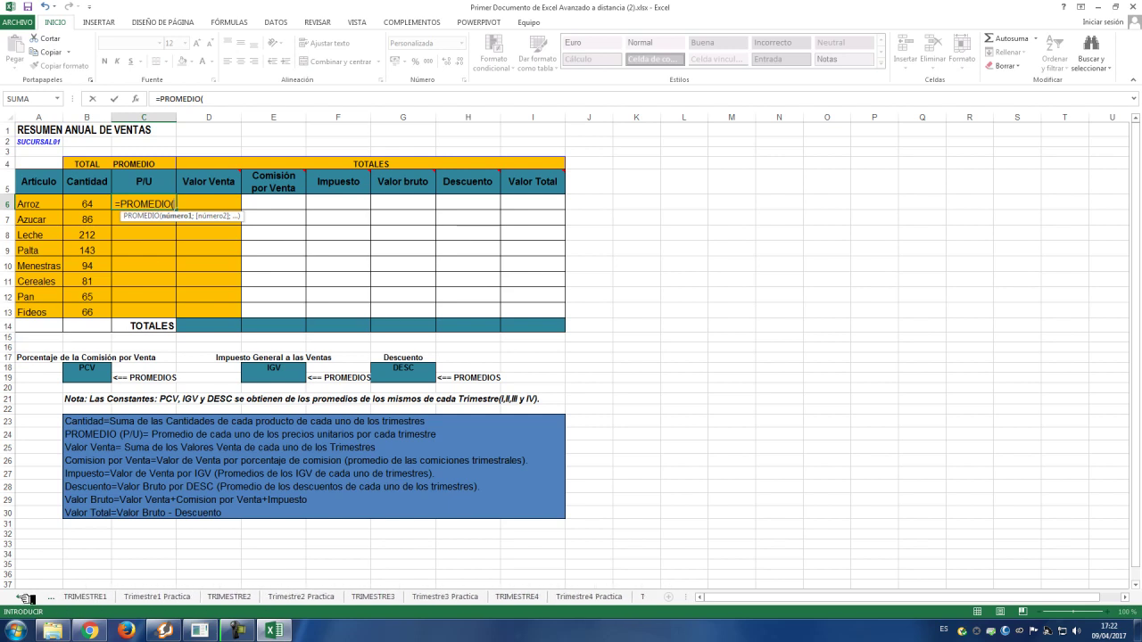
{"action": "left_click", "coordinate": [166, 597]}
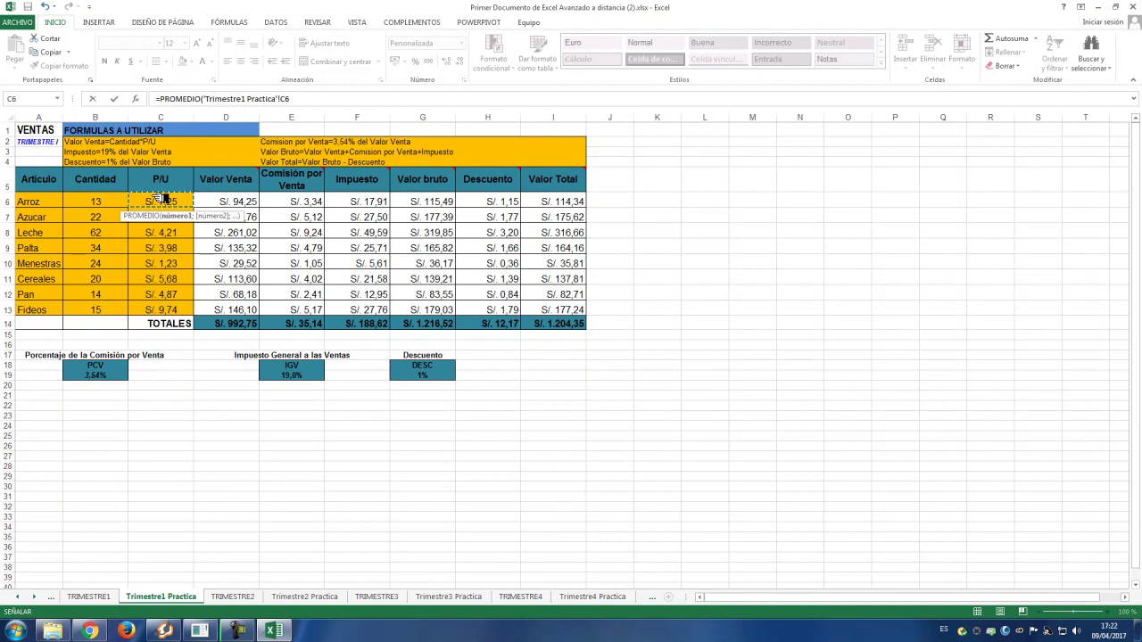
{"action": "type", "text": ";"}
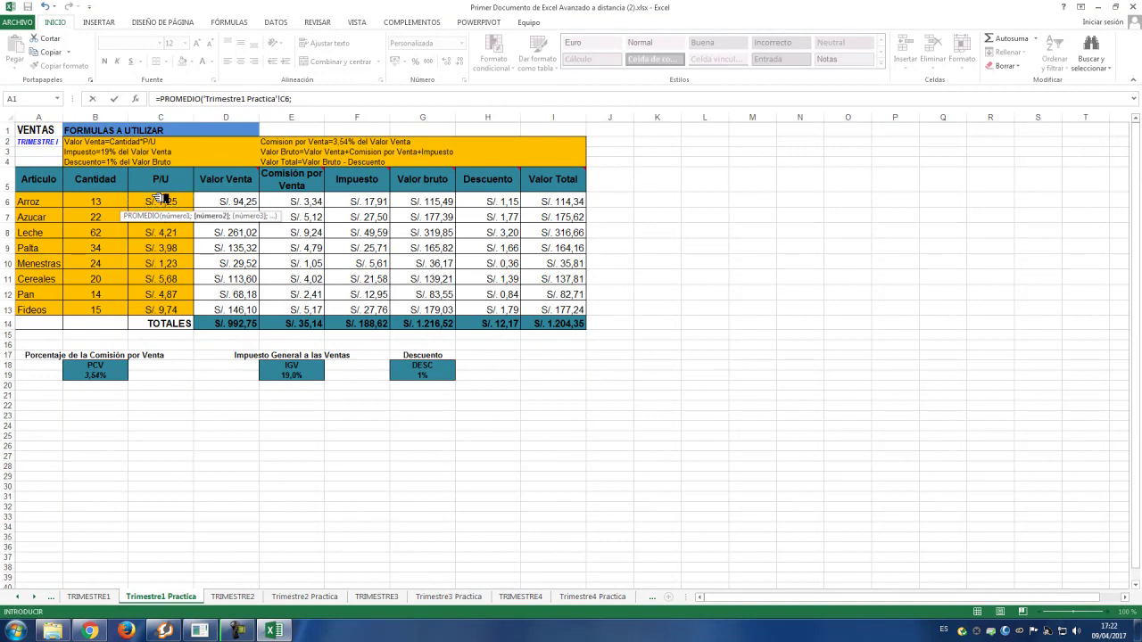
{"action": "left_click", "coordinate": [306, 597]}
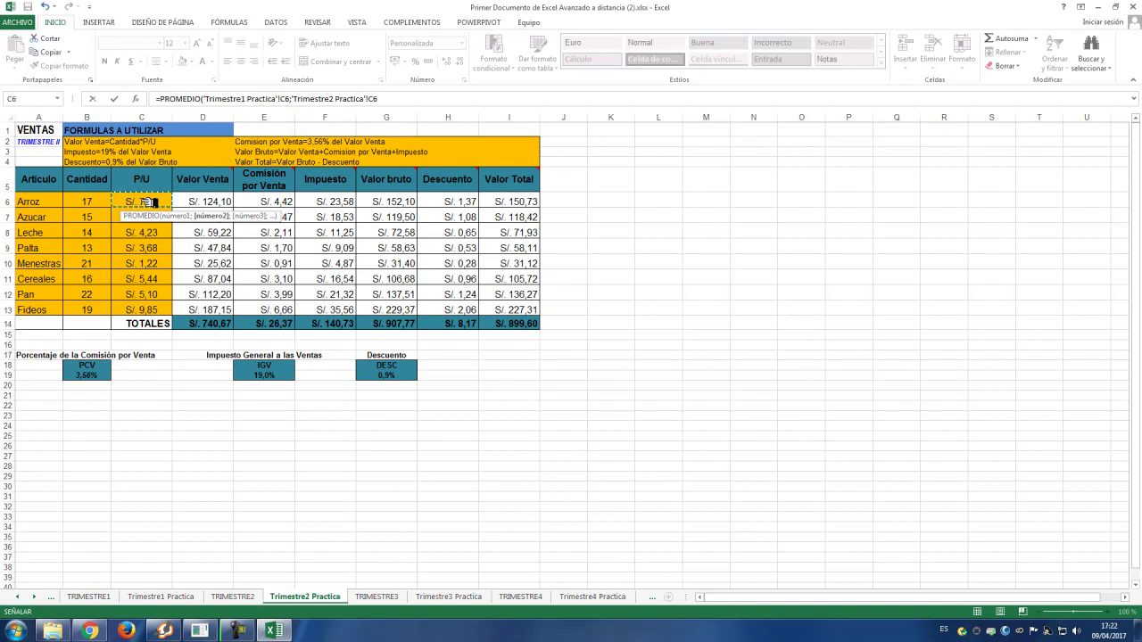
{"action": "type", "text": ";"}
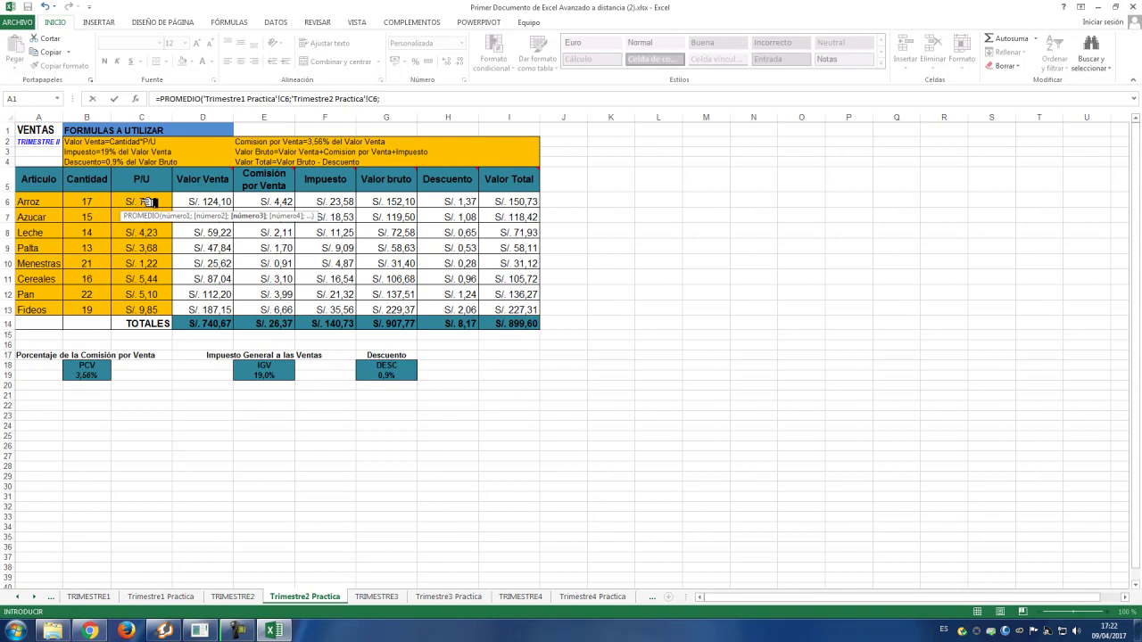
{"action": "left_click", "coordinate": [447, 595]}
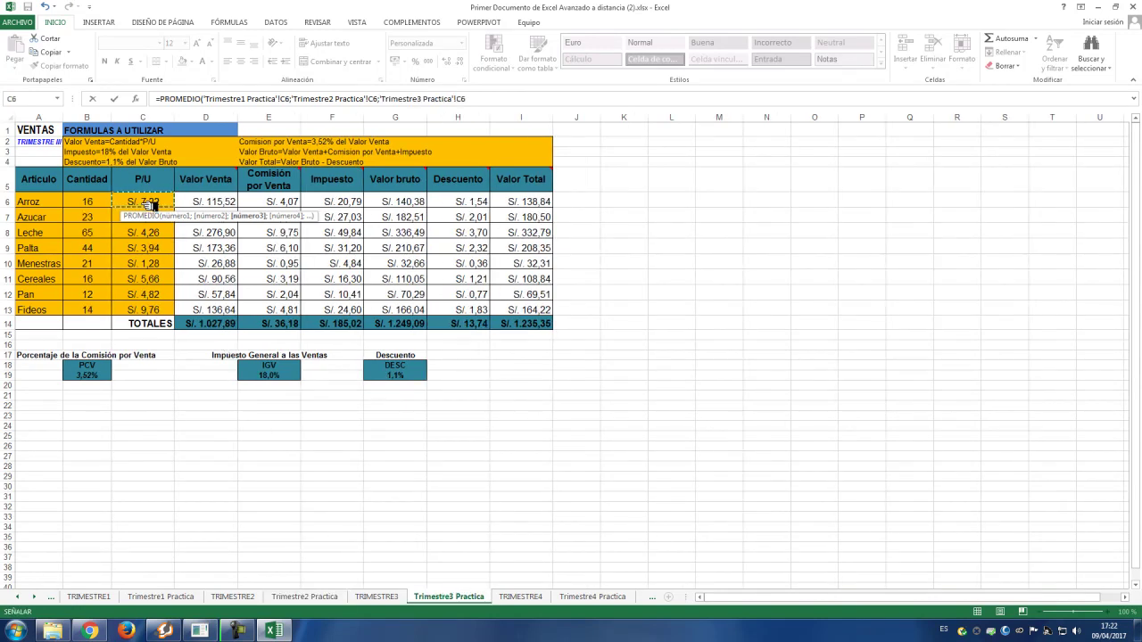
{"action": "type", "text": ";"}
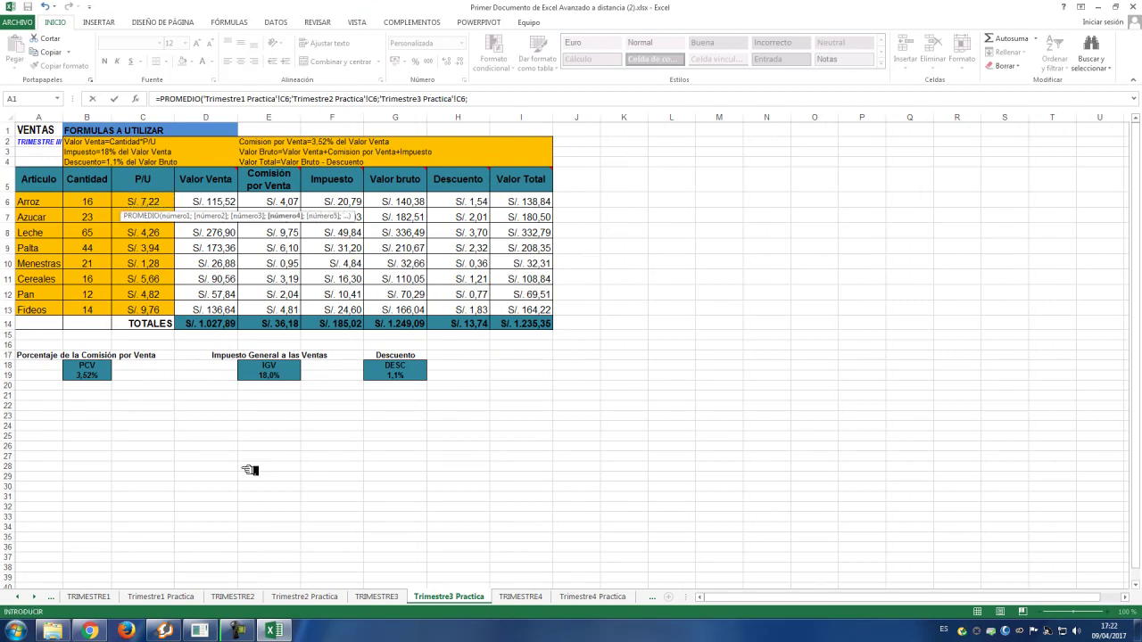
{"action": "left_click", "coordinate": [598, 596]}
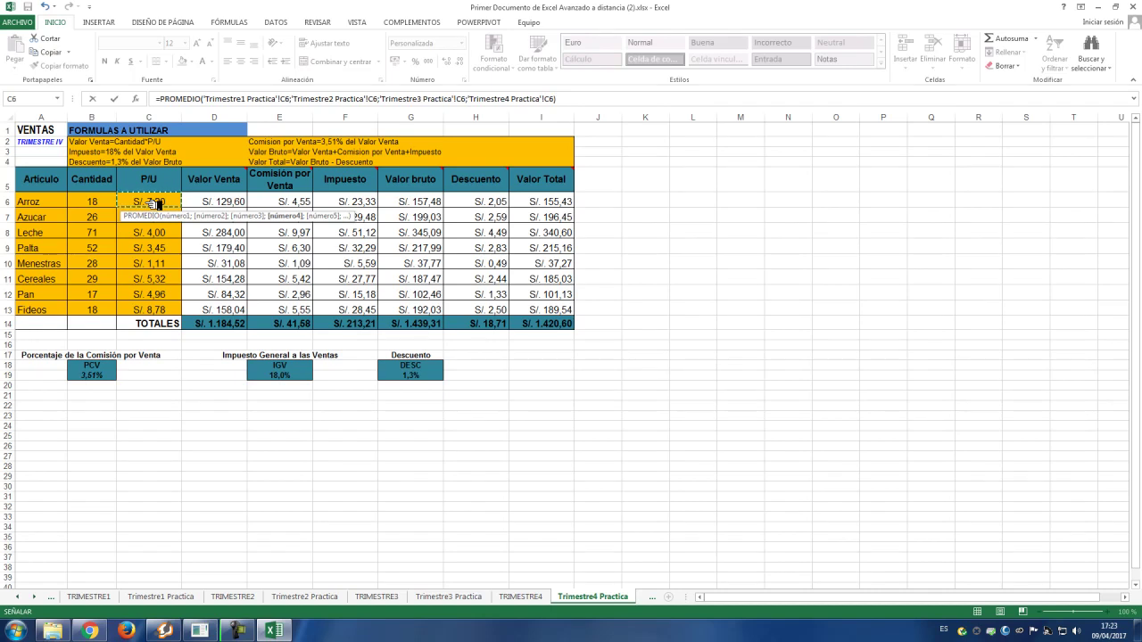
{"action": "type", "text": ")"}
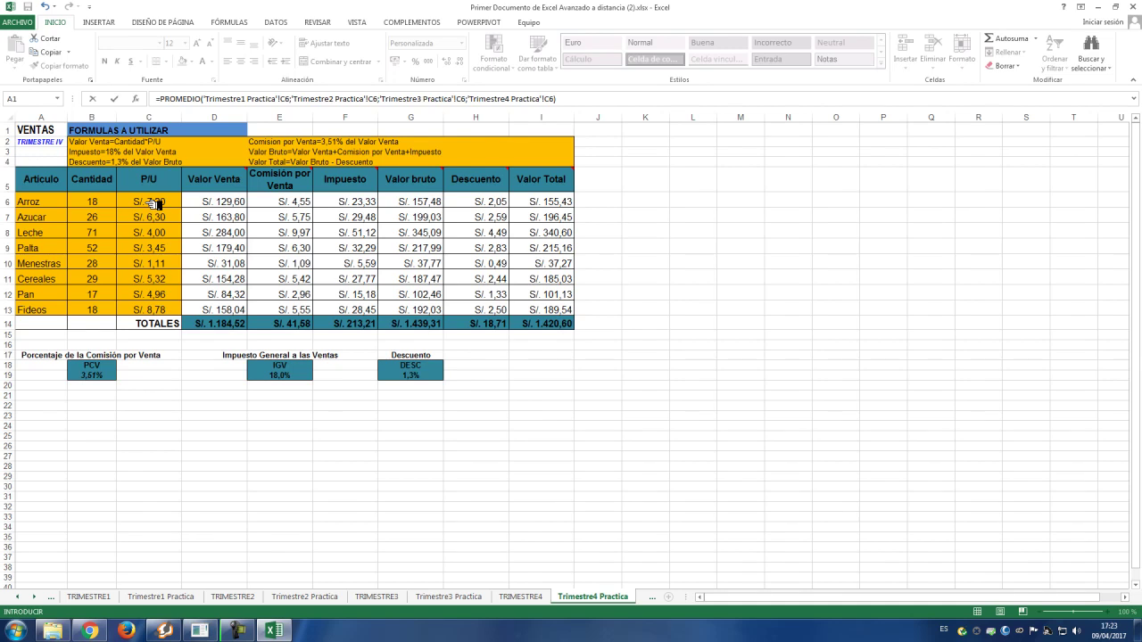
{"action": "key", "text": "Return"}
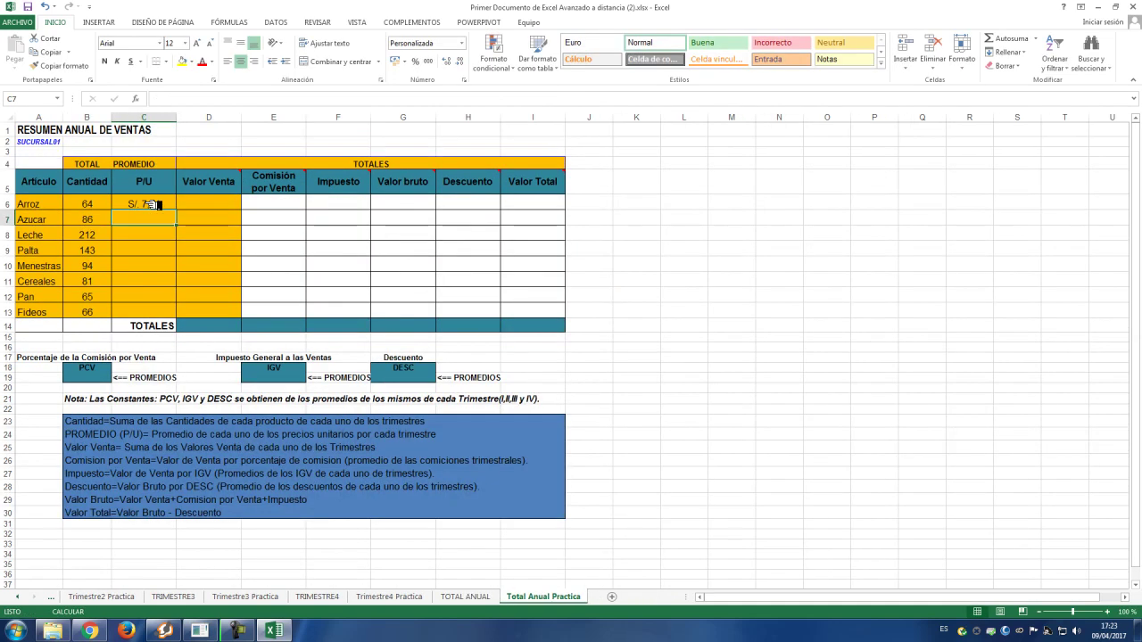
{"action": "left_click", "coordinate": [153, 205]}
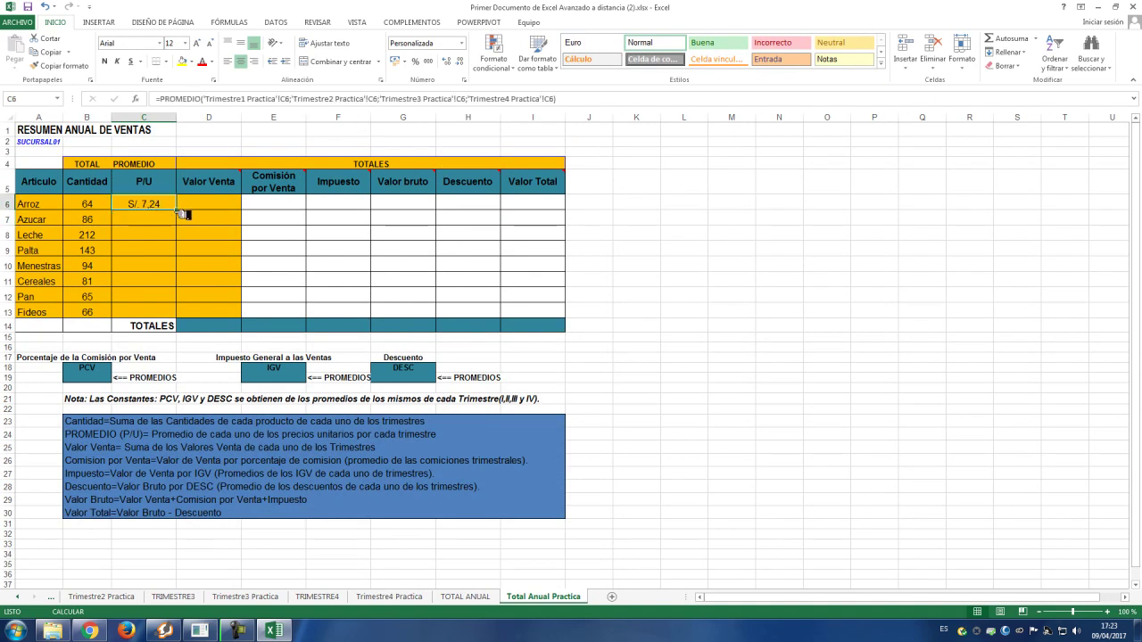
{"action": "left_click_drag", "start_coordinate": [182, 214], "coordinate": [176, 308]}
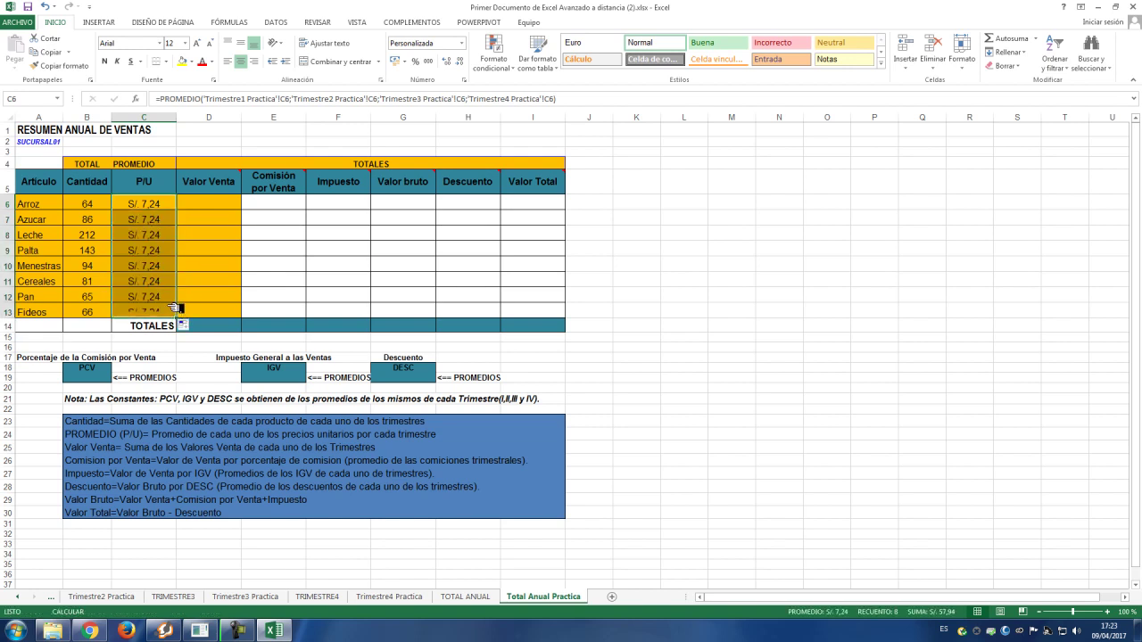
{"action": "left_click", "coordinate": [36, 6]}
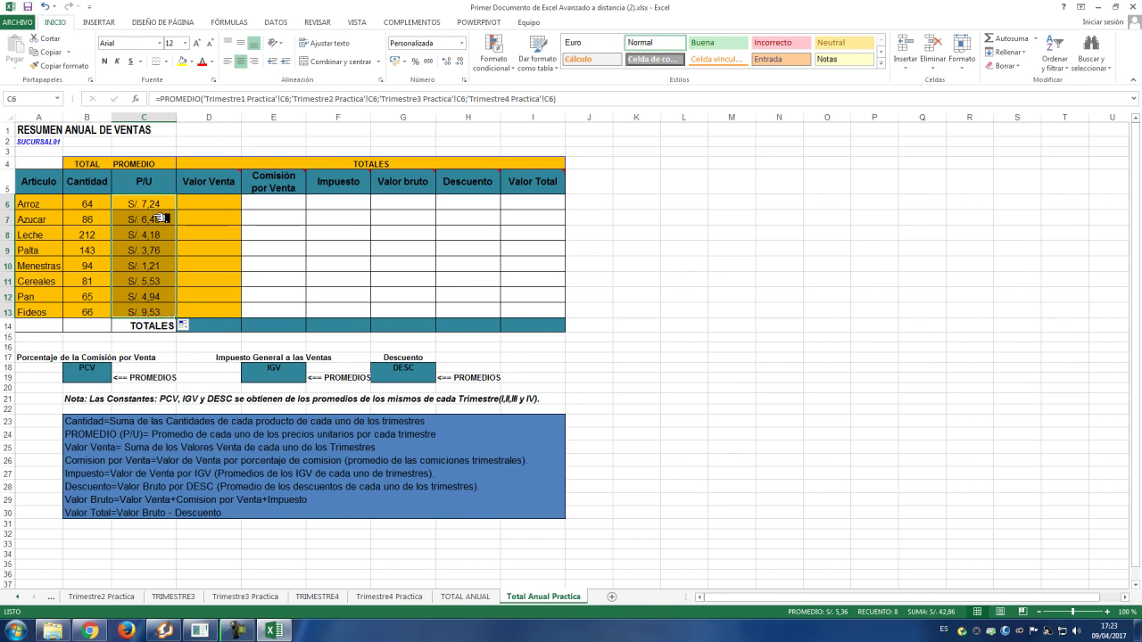
{"action": "left_click", "coordinate": [230, 208]}
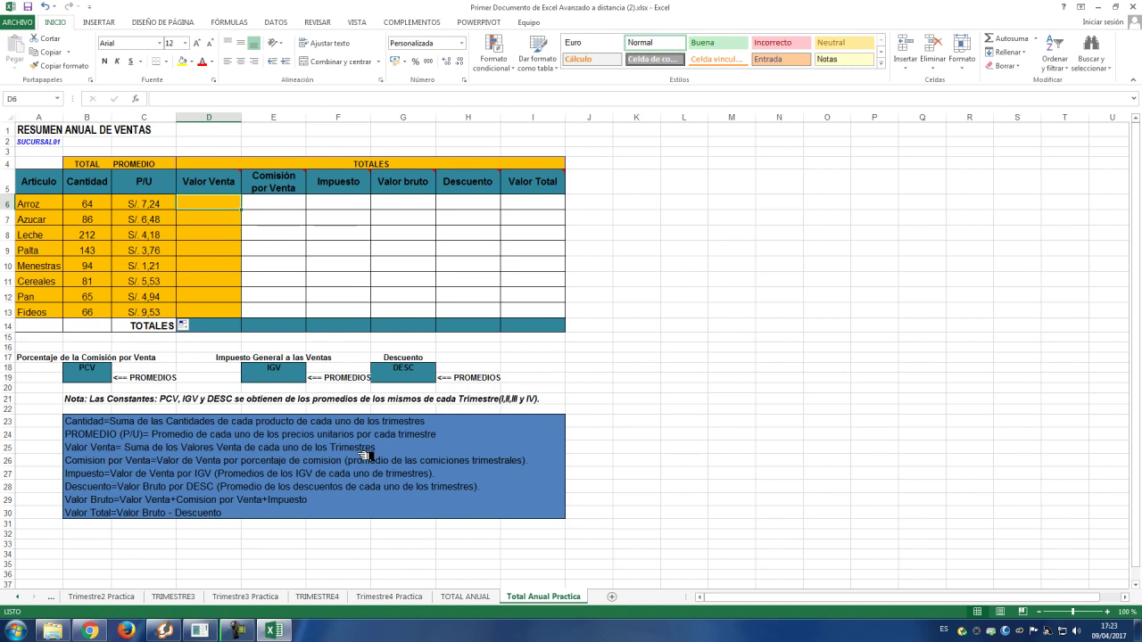
- In D6, sum Valor Venta cell D6 from the four Trimestre Practica sheets
{"action": "type", "text": "+"}
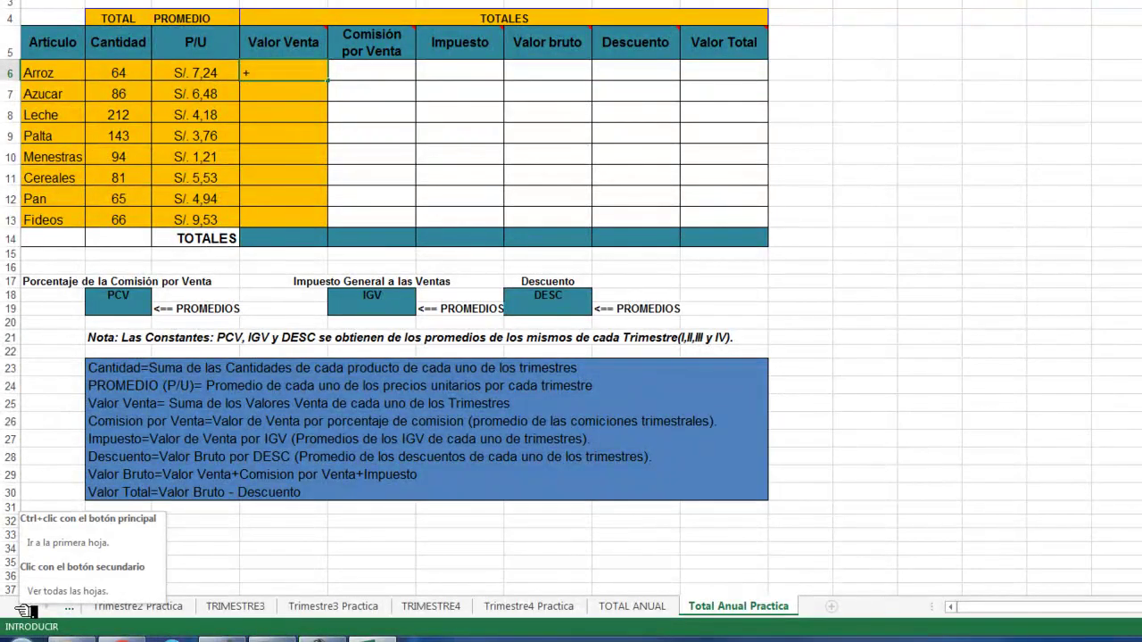
{"action": "left_click", "coordinate": [31, 611]}
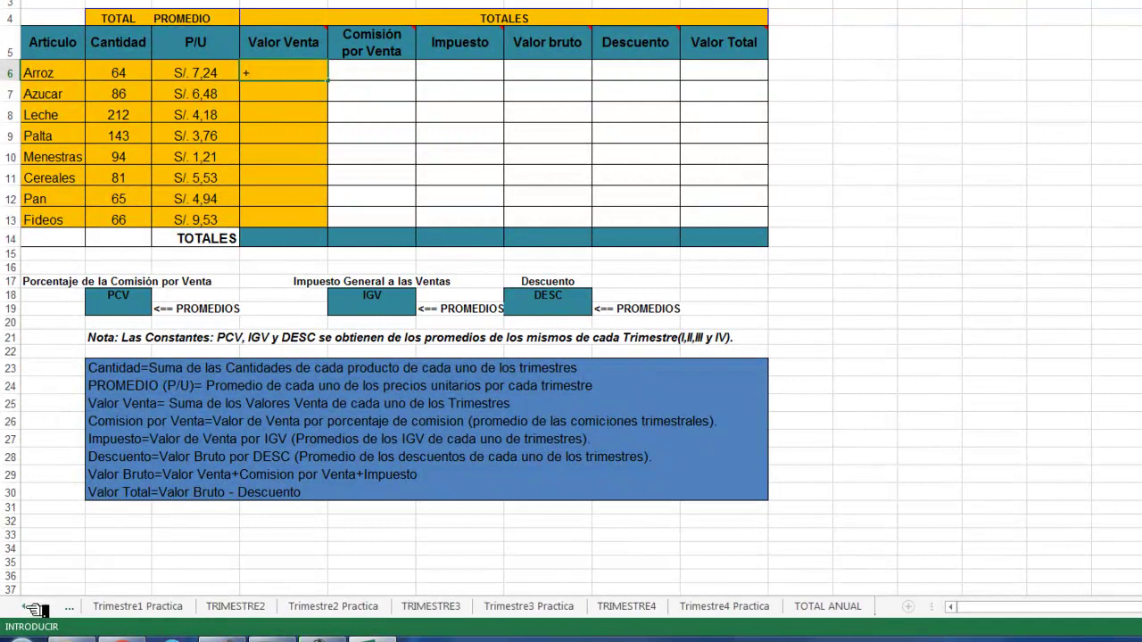
{"action": "left_click", "coordinate": [220, 609]}
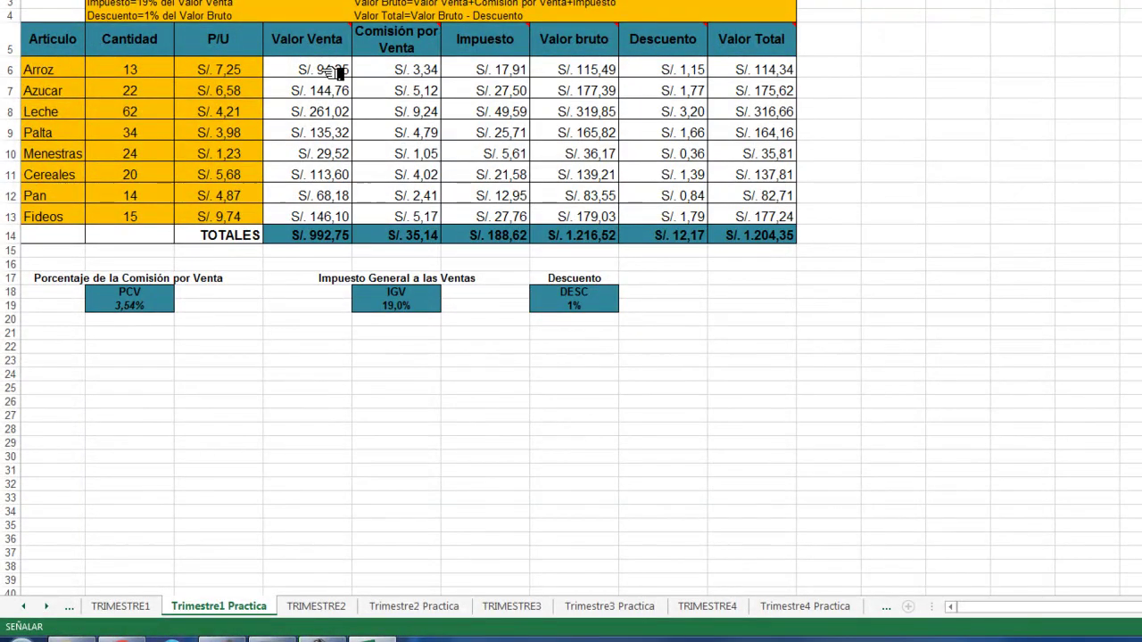
{"action": "left_click", "coordinate": [337, 66]}
{"action": "key", "text": "ctrl+c"}
{"action": "type", "text": "*"}
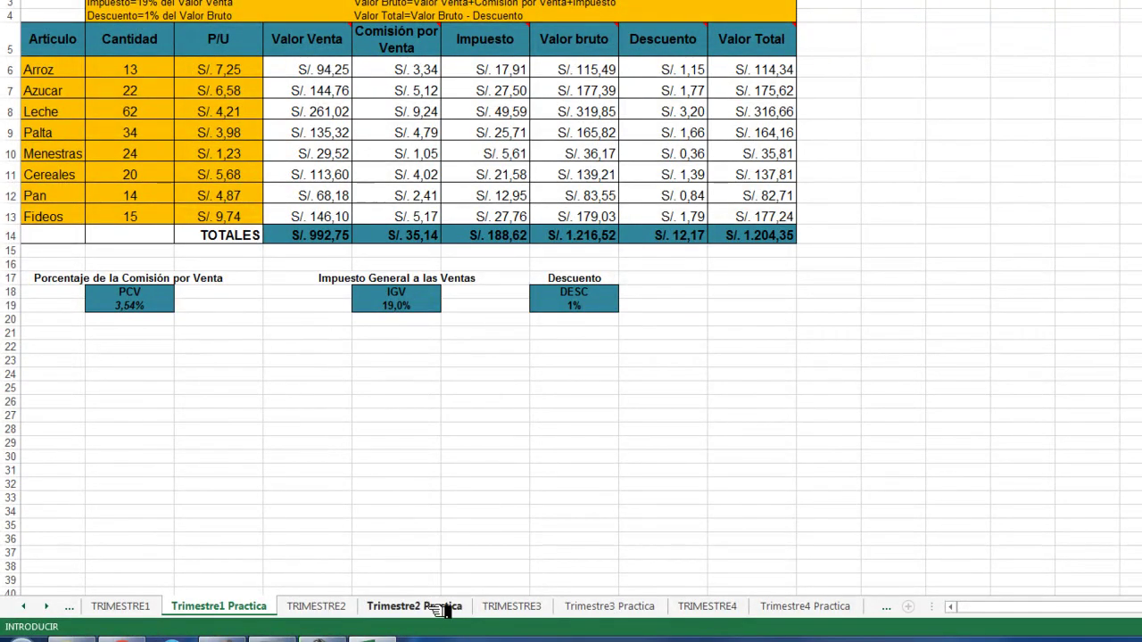
{"action": "left_click", "coordinate": [437, 607]}
{"action": "left_click", "coordinate": [288, 70]}
{"action": "type", "text": "+"}
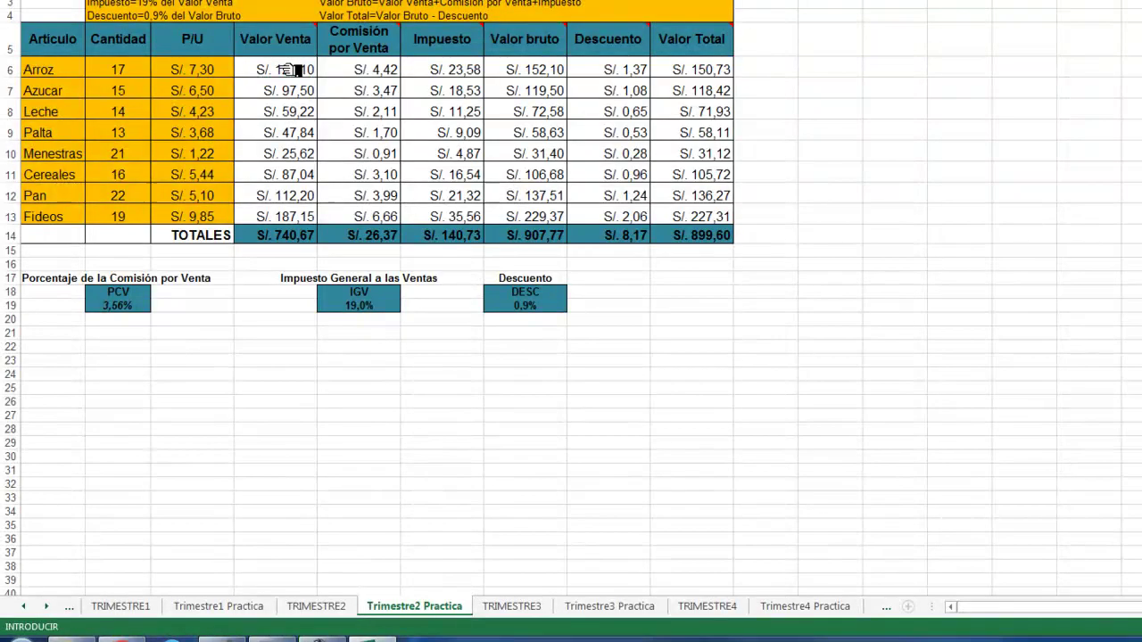
{"action": "left_click", "coordinate": [591, 607]}
{"action": "left_click", "coordinate": [285, 71]}
{"action": "left_click", "coordinate": [285, 72]}
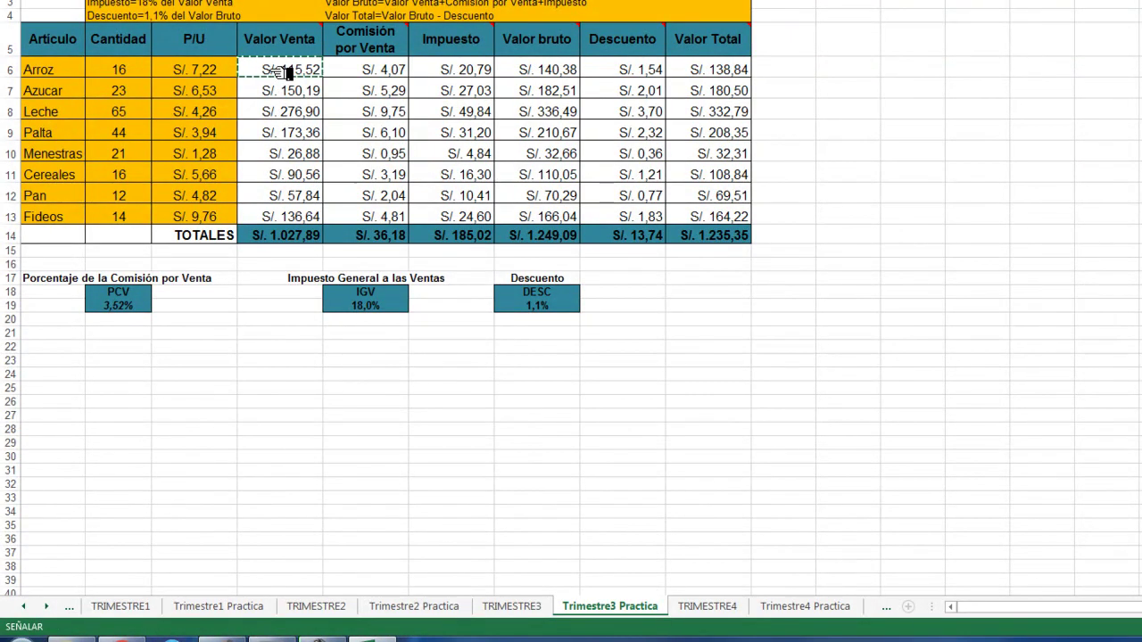
{"action": "type", "text": "*"}
{"action": "left_click", "coordinate": [787, 614]}
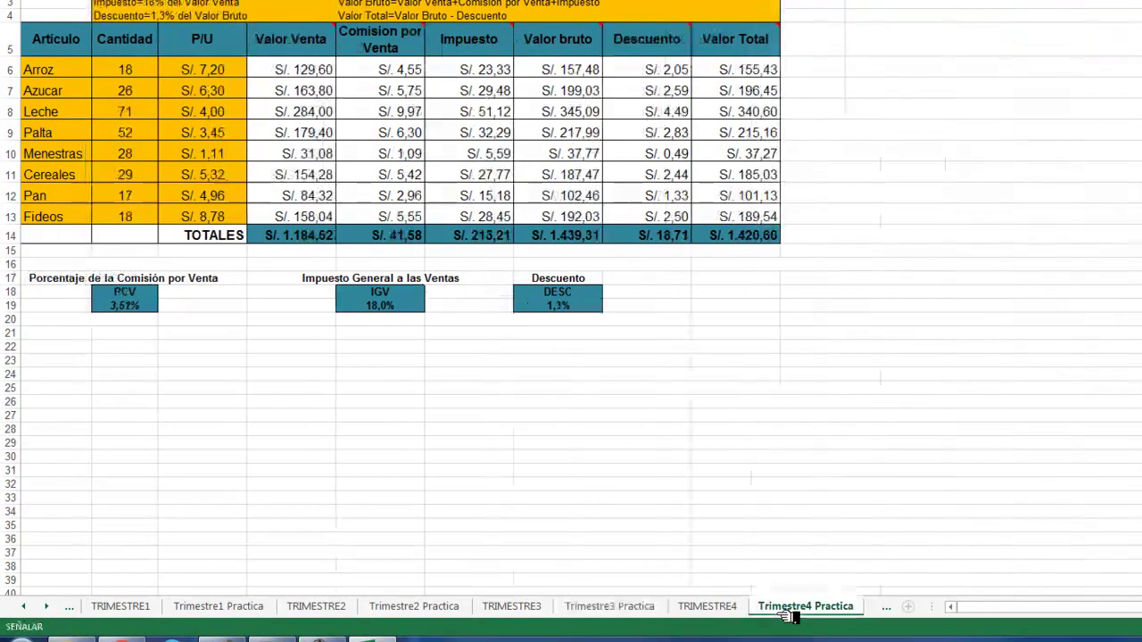
{"action": "left_click", "coordinate": [272, 72]}
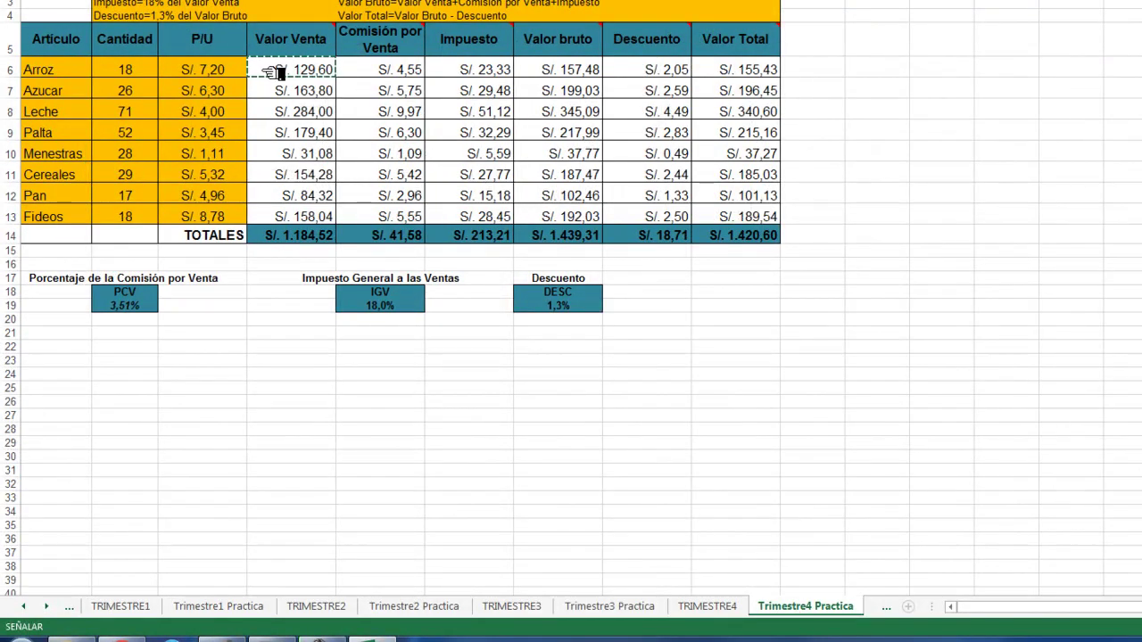
{"action": "key", "text": "Return"}
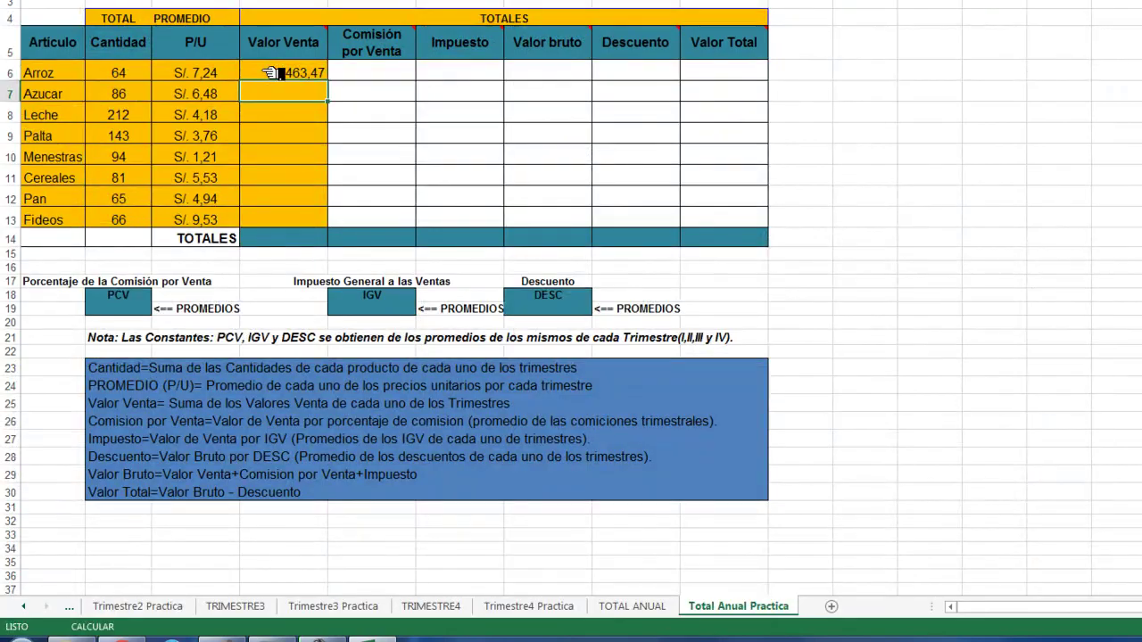
- Fill the Valor Venta formula down to Fideos in D13 and save
{"action": "left_click", "coordinate": [272, 73]}
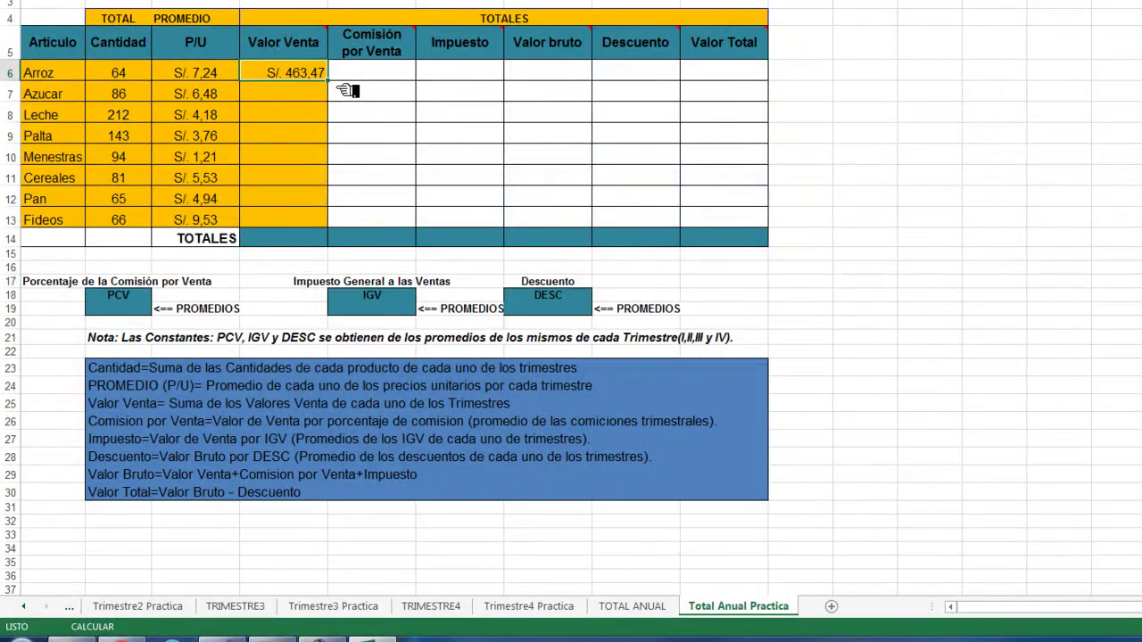
{"action": "left_click_drag", "start_coordinate": [328, 79], "coordinate": [335, 225]}
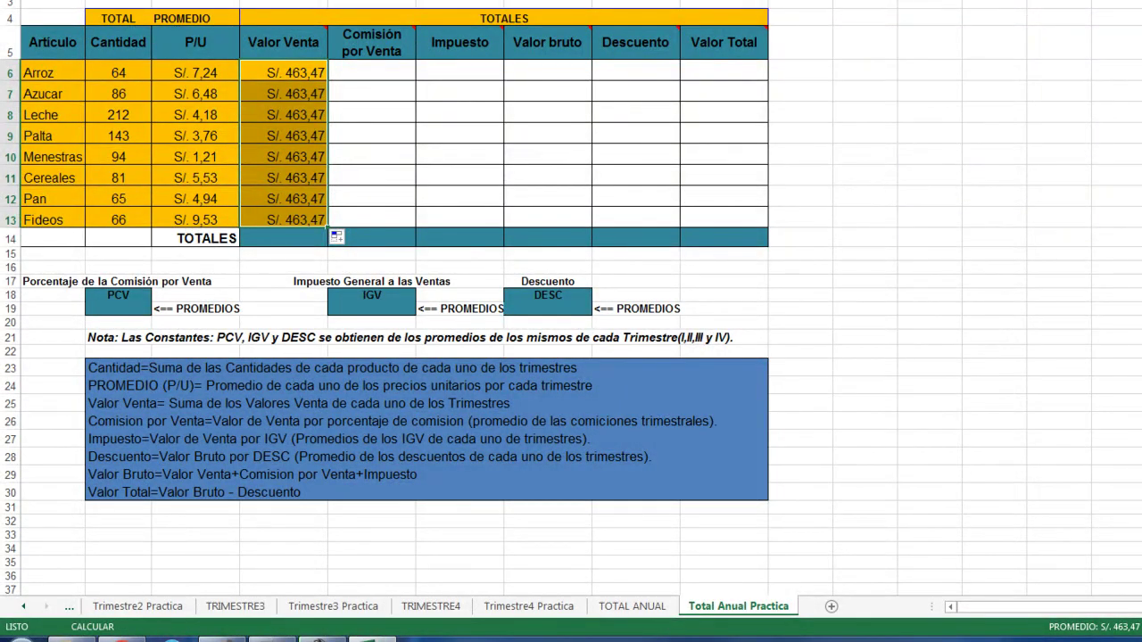
{"action": "key", "text": "ctrl+s"}
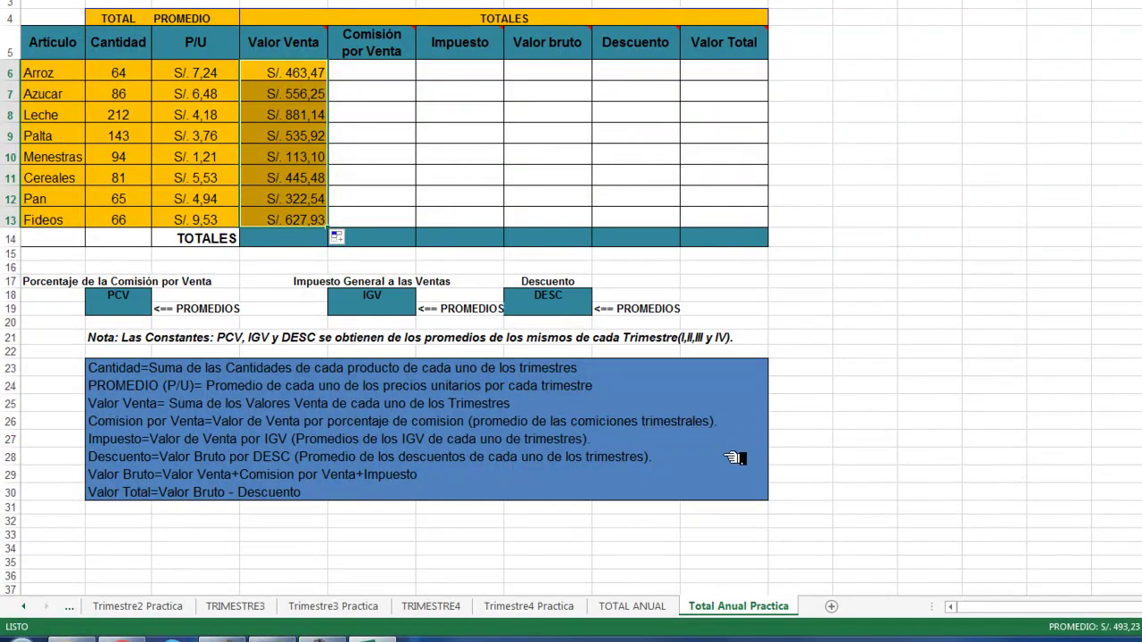
- Start a PROMEDIO formula in B19 using Trimestre1 Practica's PCV rate
{"action": "left_click", "coordinate": [134, 311]}
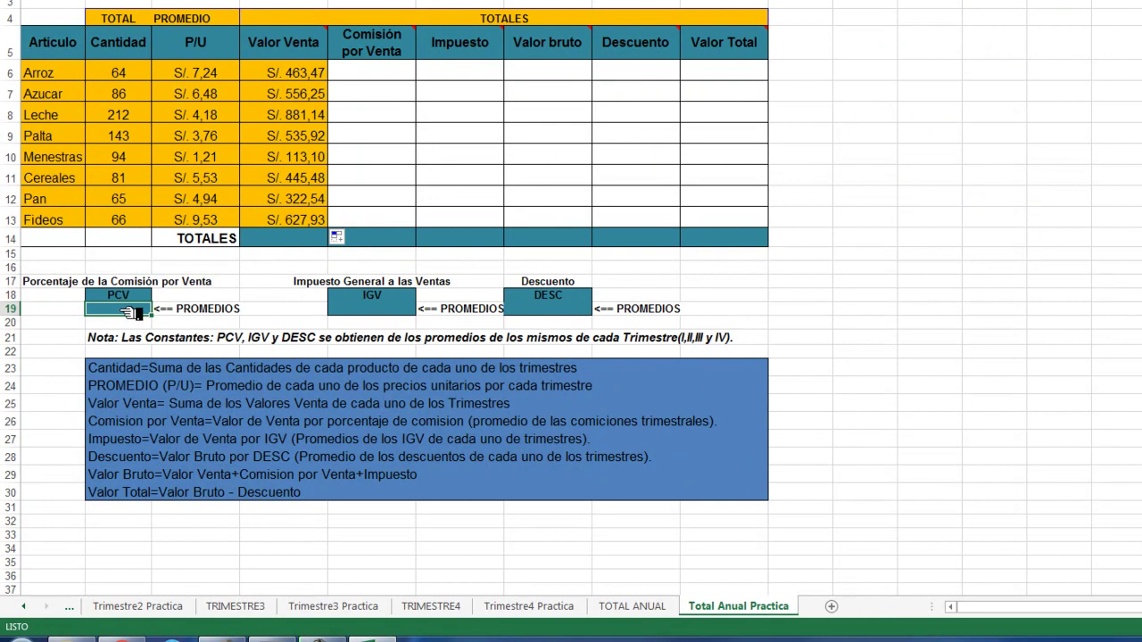
{"action": "type", "text": "="}
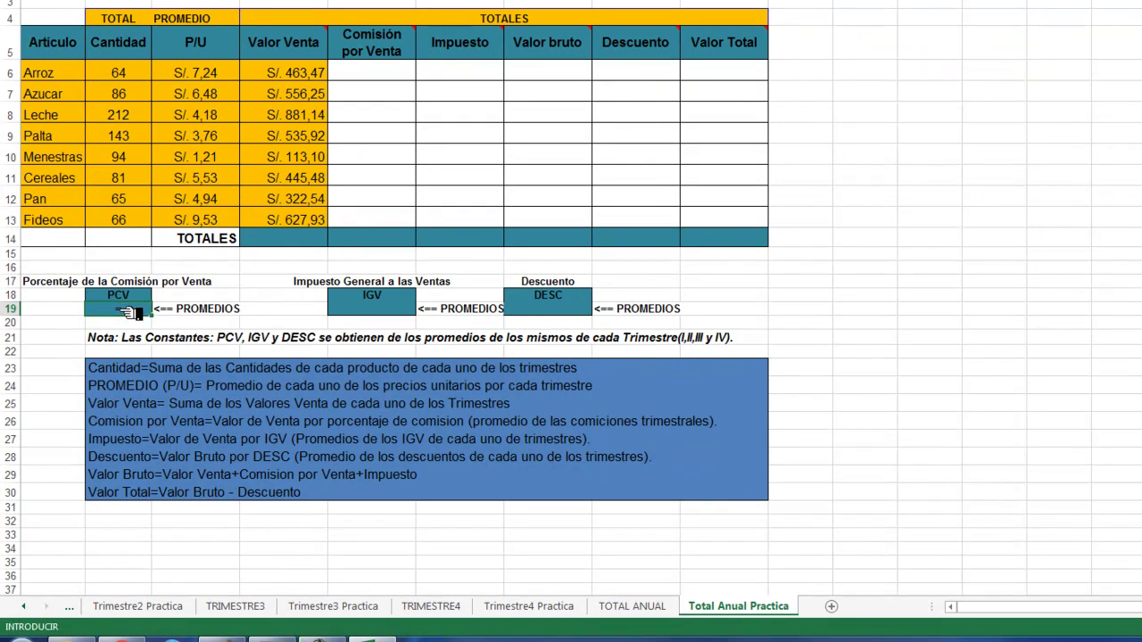
{"action": "type", "text": "promedi"}
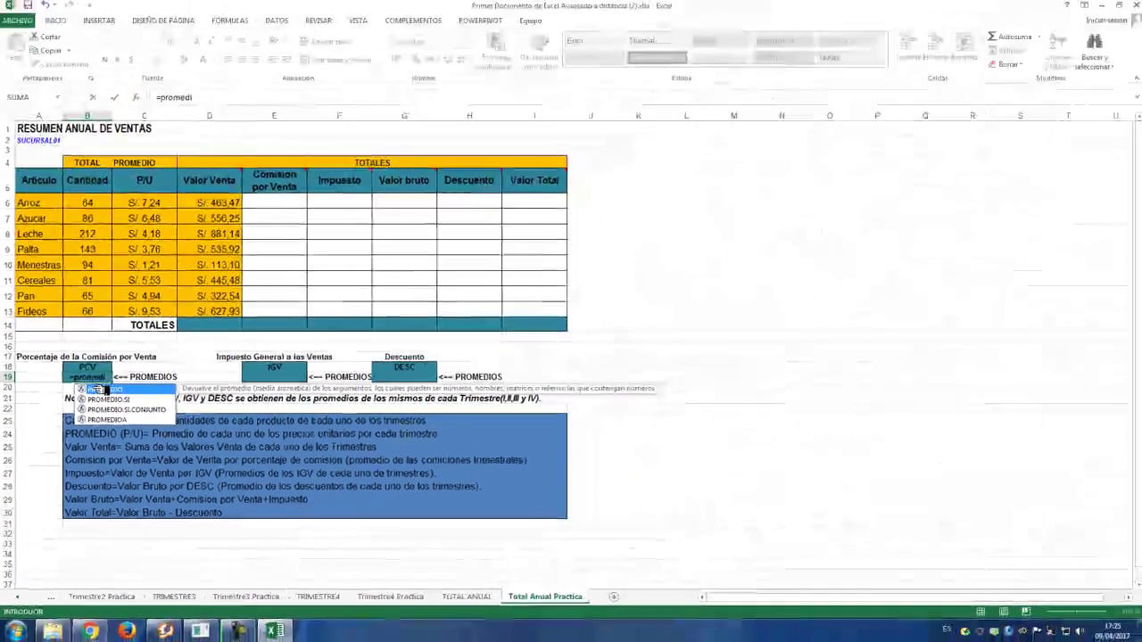
{"action": "double_click", "coordinate": [142, 325]}
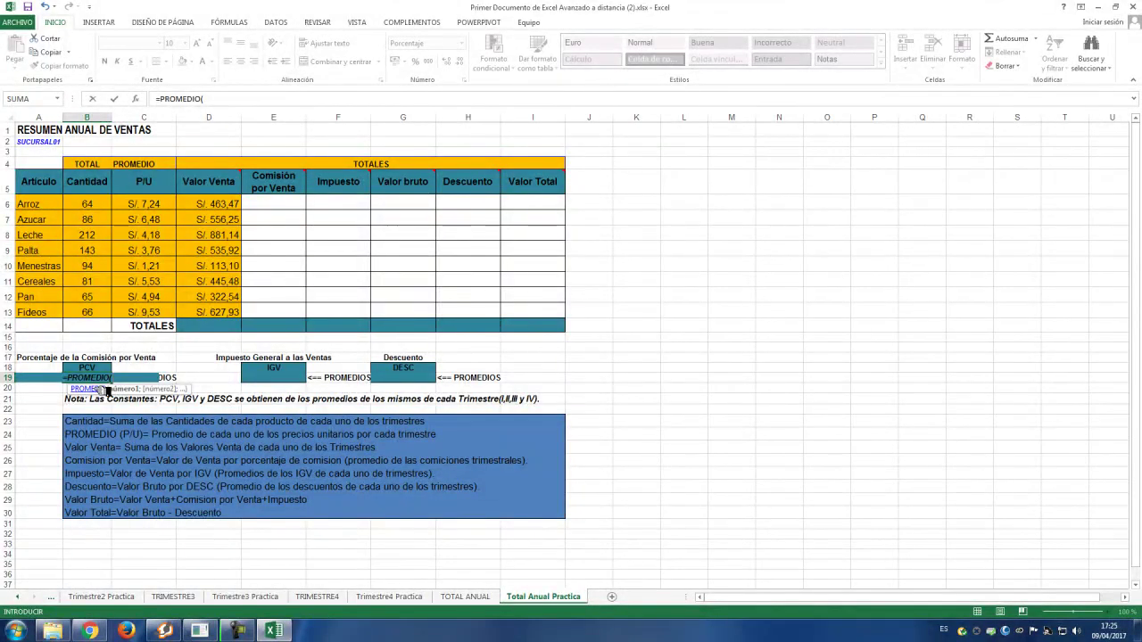
{"action": "left_click", "coordinate": [19, 597]}
{"action": "left_click", "coordinate": [21, 597]}
{"action": "left_click", "coordinate": [21, 597]}
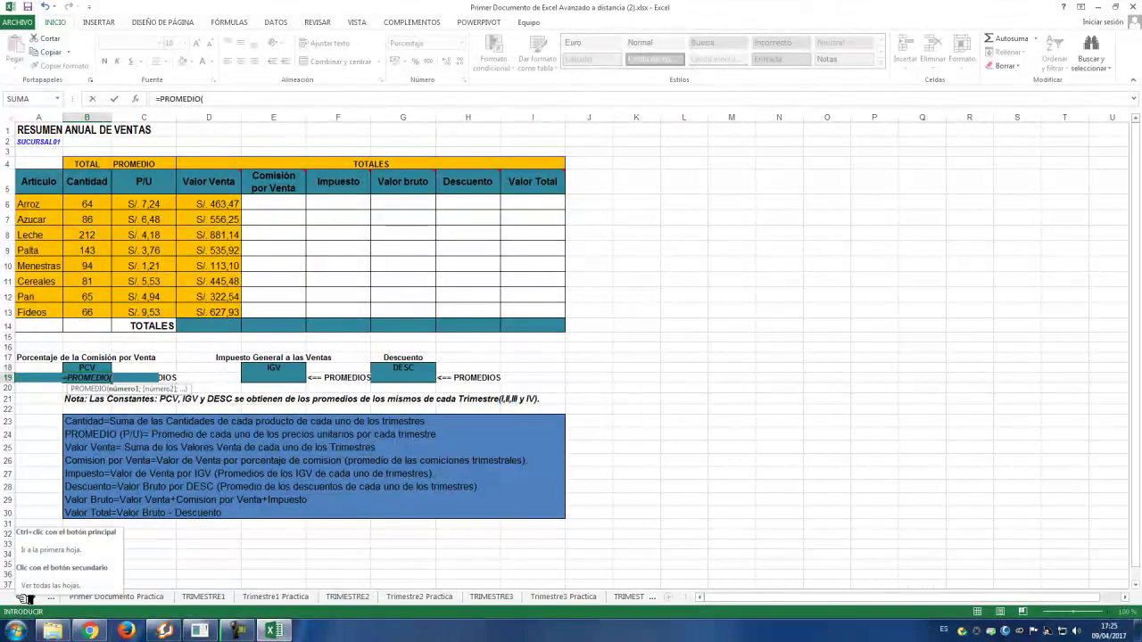
{"action": "left_click", "coordinate": [275, 597]}
{"action": "left_click", "coordinate": [96, 375]}
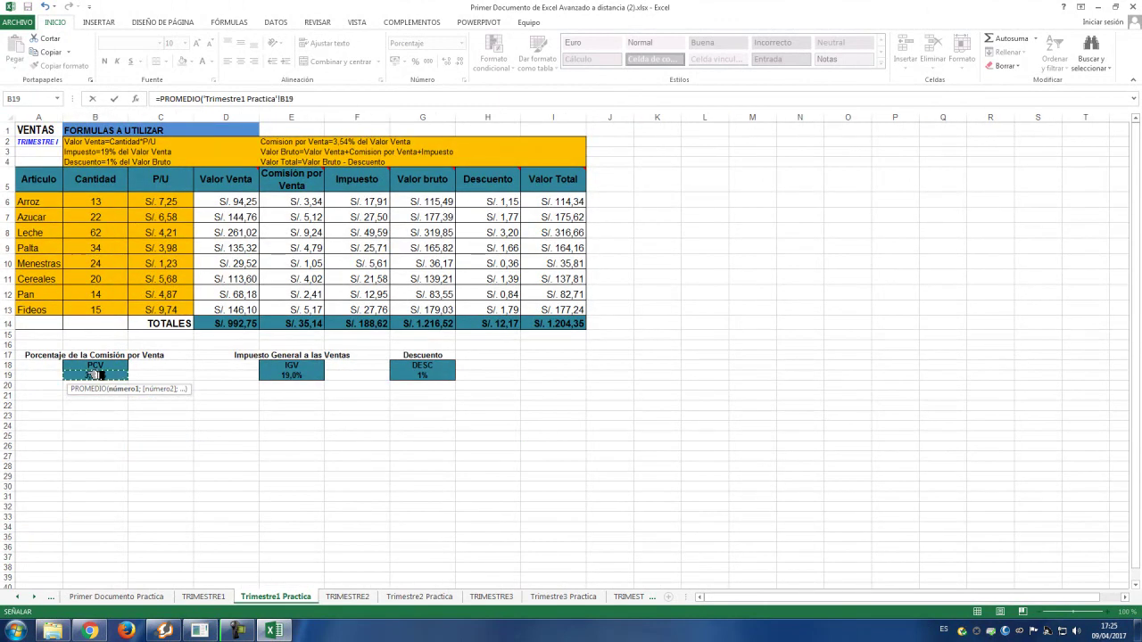
{"action": "type", "text": ";"}
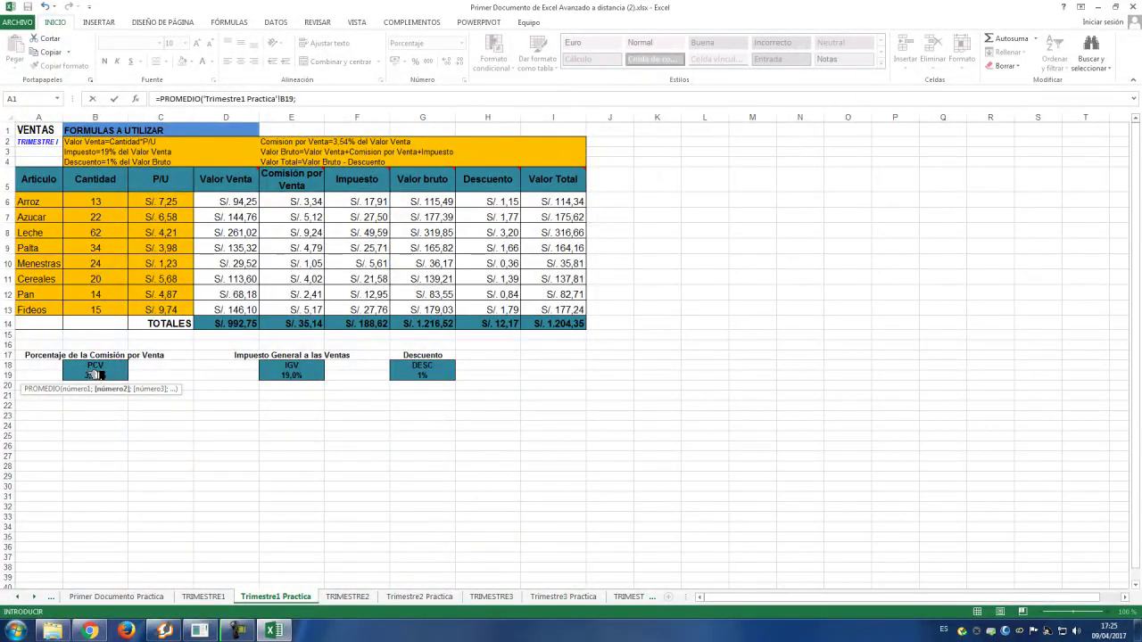
- Add the Trimestre2–4 Practica PCV rates to the average, giving 3,53%
{"action": "left_click", "coordinate": [418, 597]}
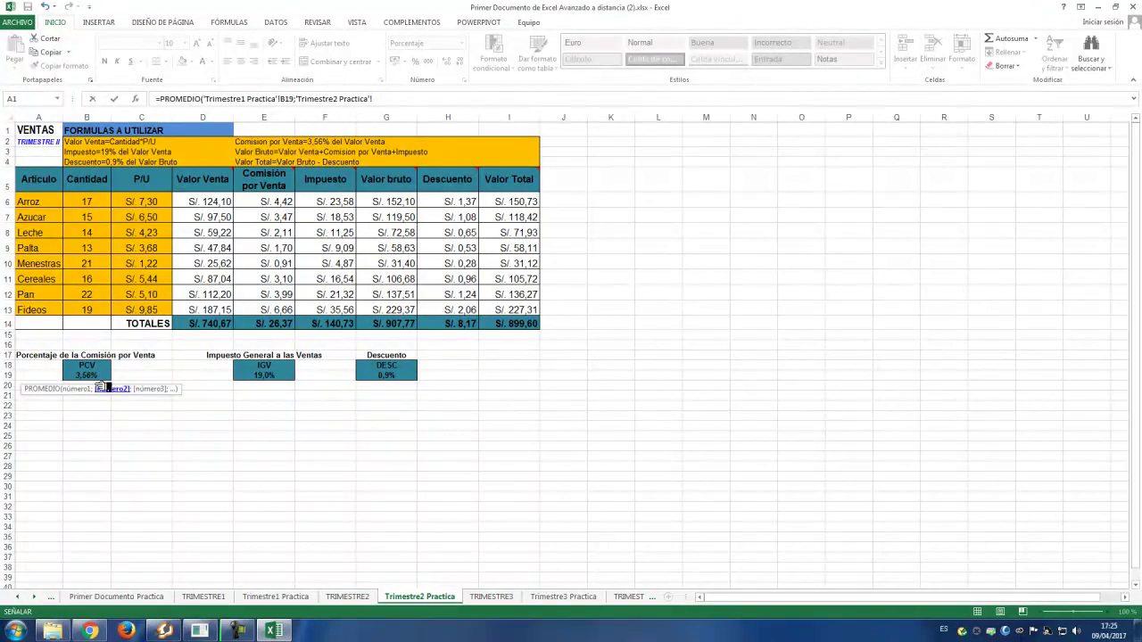
{"action": "left_click", "coordinate": [95, 378]}
{"action": "type", "text": ";"}
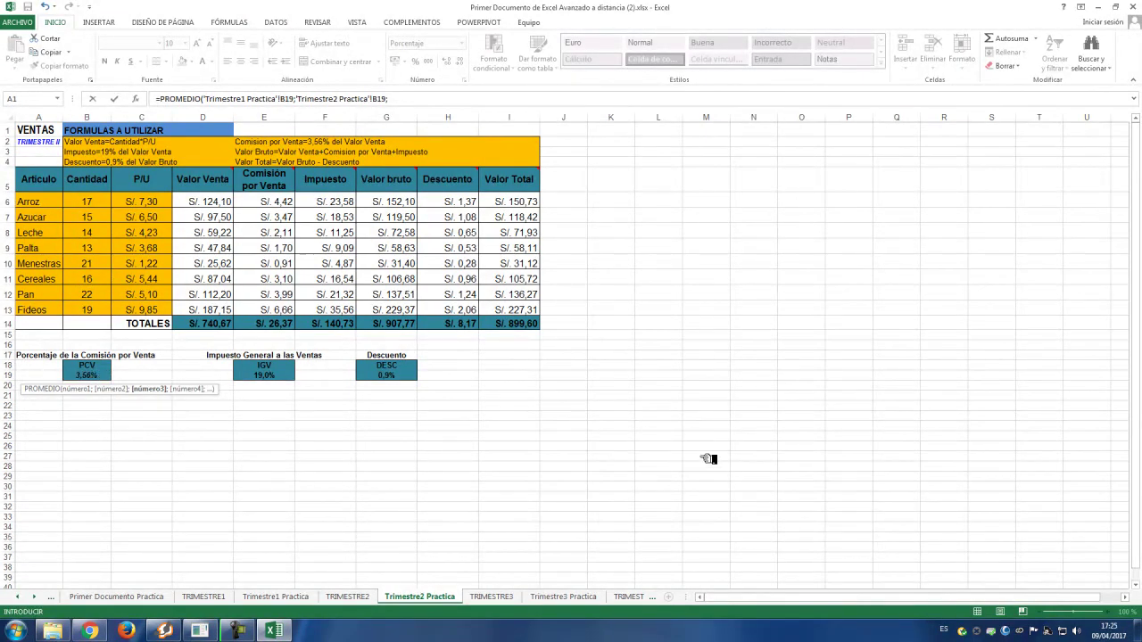
{"action": "left_click", "coordinate": [563, 597]}
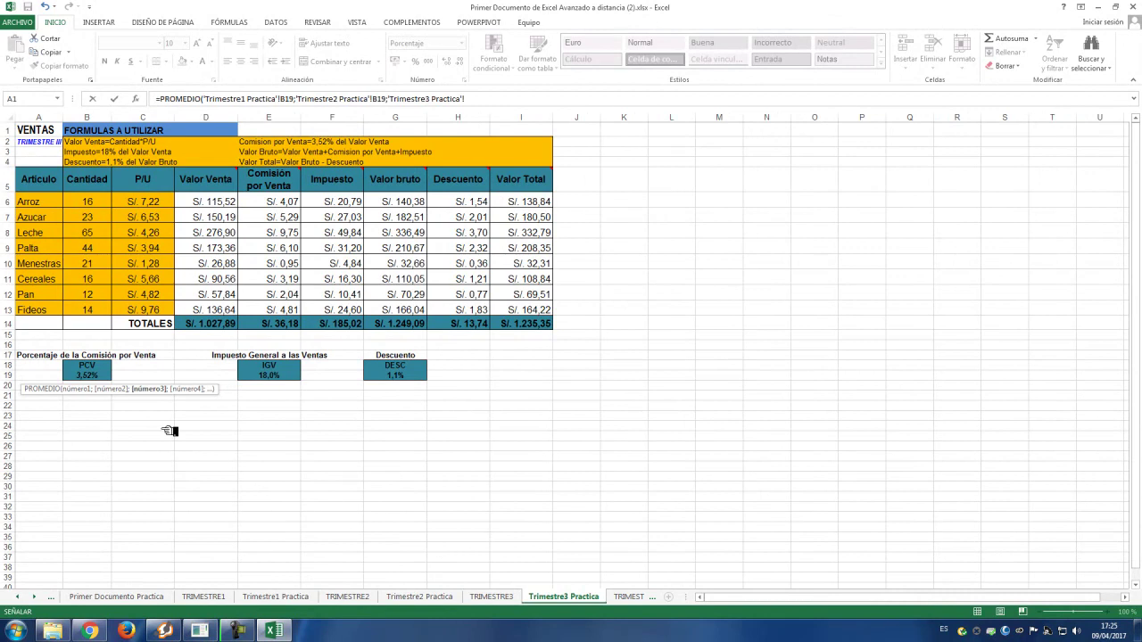
{"action": "left_click", "coordinate": [105, 376]}
{"action": "type", "text": ";"}
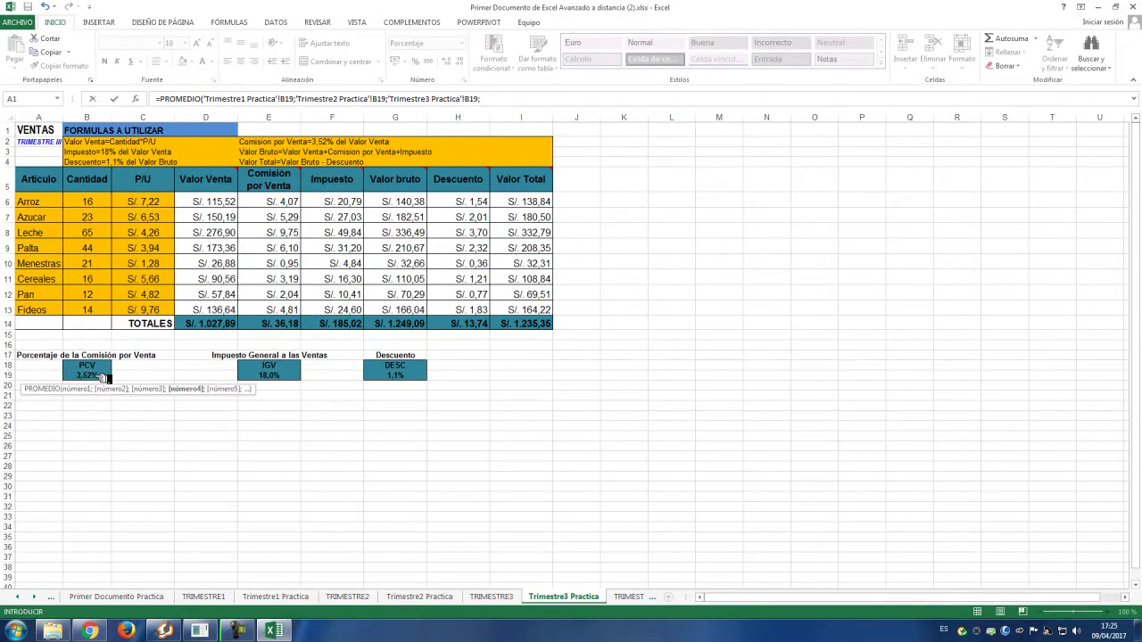
{"action": "left_click", "coordinate": [34, 596]}
{"action": "left_click", "coordinate": [36, 597]}
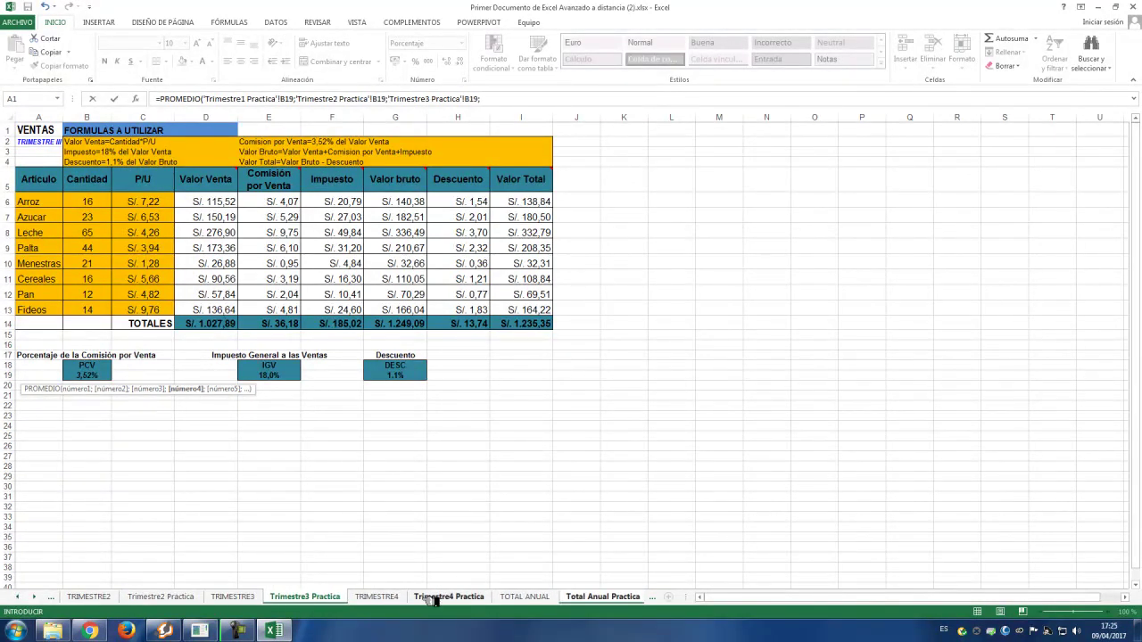
{"action": "left_click", "coordinate": [432, 597]}
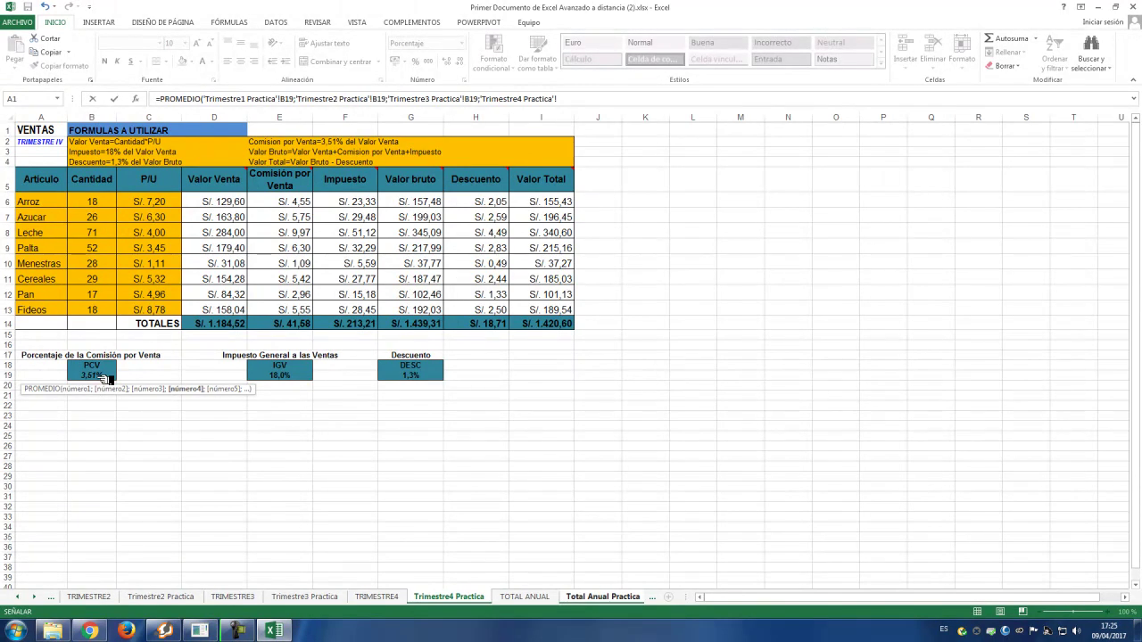
{"action": "left_click", "coordinate": [105, 376]}
{"action": "key", "text": "Return"}
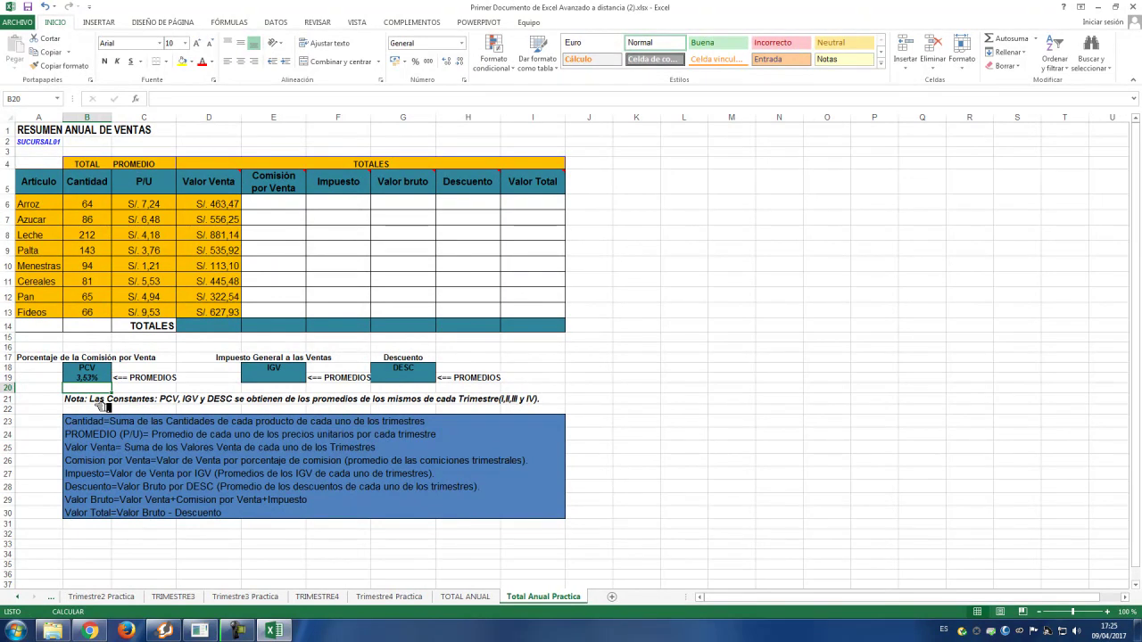
{"action": "left_click", "coordinate": [95, 378]}
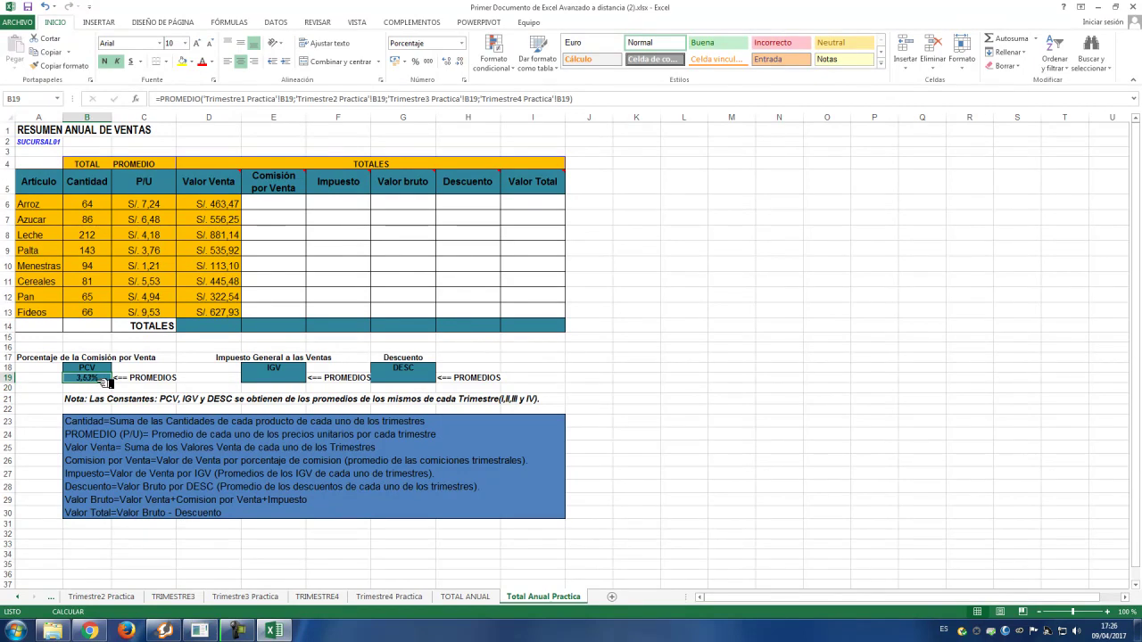
- Copy the B19 average formula into IGV (E19) and DESC (G19), then save
{"action": "left_click", "coordinate": [285, 382]}
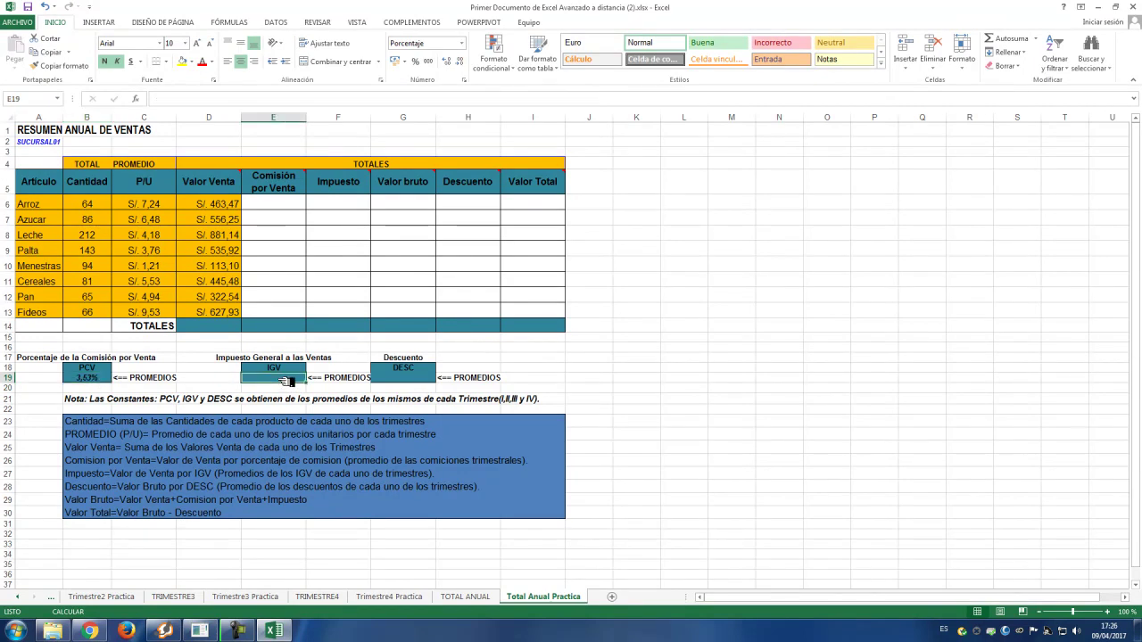
{"action": "left_click", "coordinate": [421, 381]}
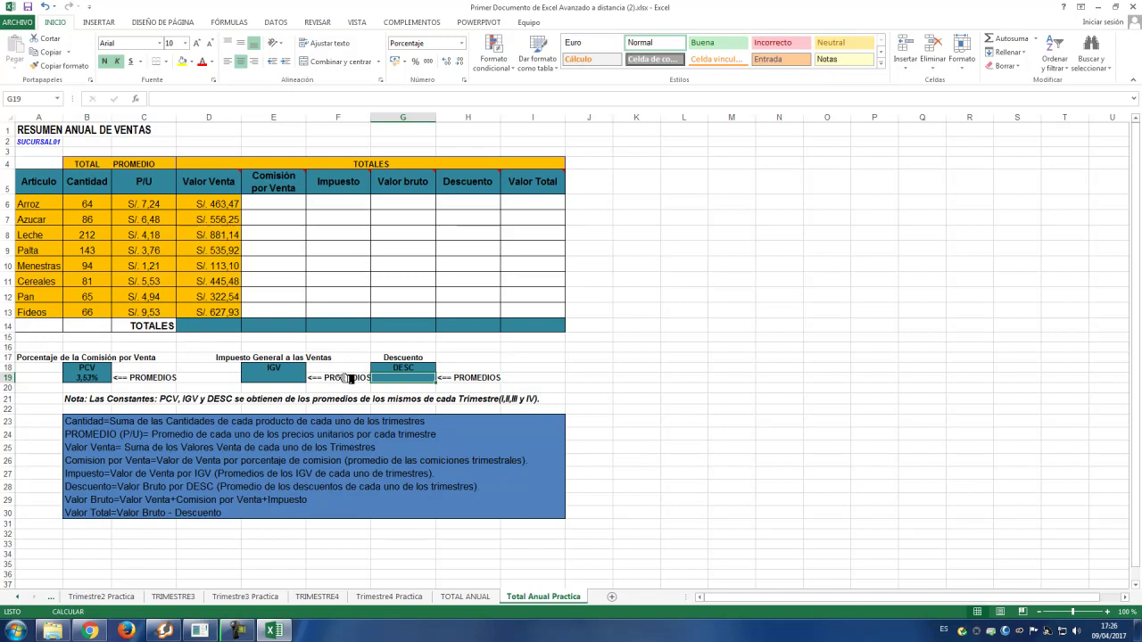
{"action": "left_click", "coordinate": [286, 376]}
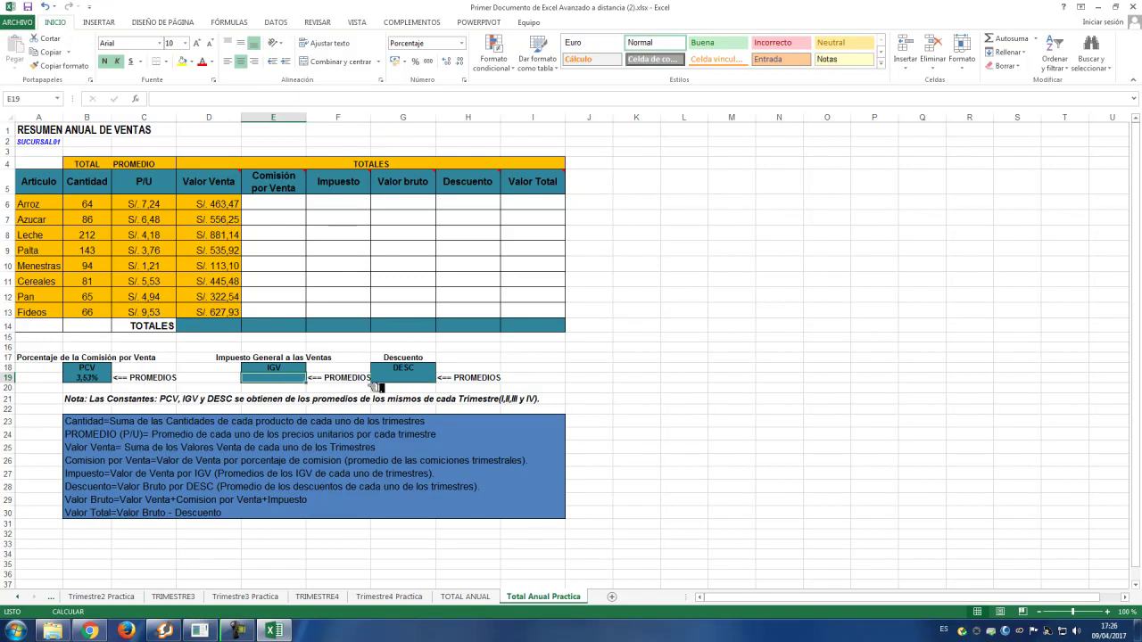
{"action": "left_click", "coordinate": [101, 380]}
{"action": "key", "text": "ctrl+c"}
{"action": "left_click", "coordinate": [272, 382]}
{"action": "key", "text": "ctrl+v"}
{"action": "left_click", "coordinate": [399, 378]}
{"action": "key", "text": "ctrl+v"}
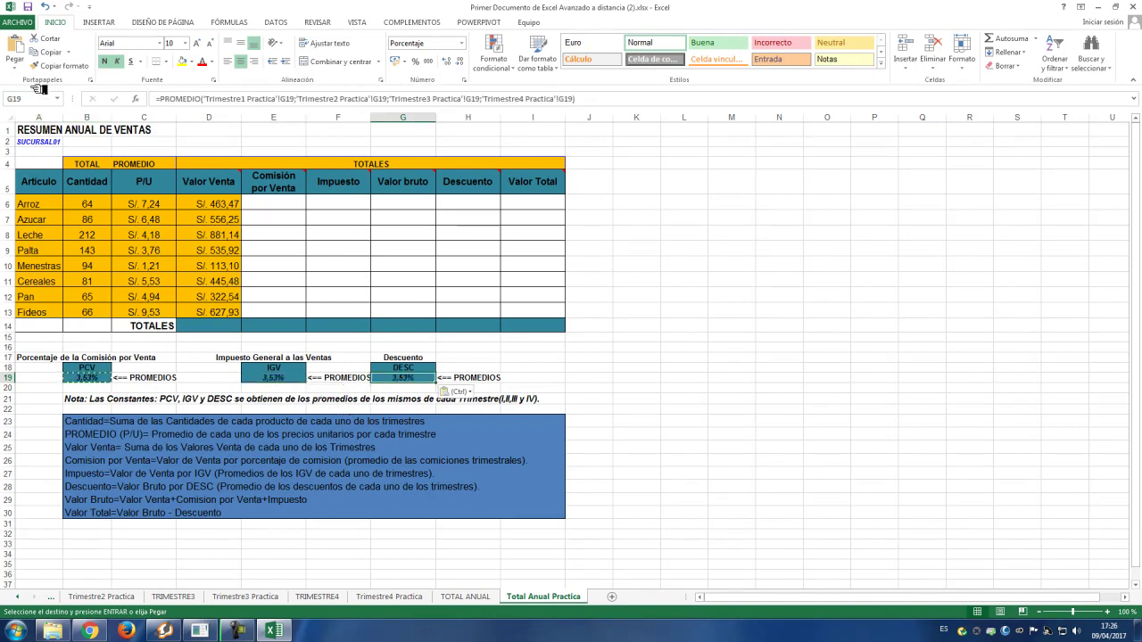
{"action": "left_click", "coordinate": [31, 6]}
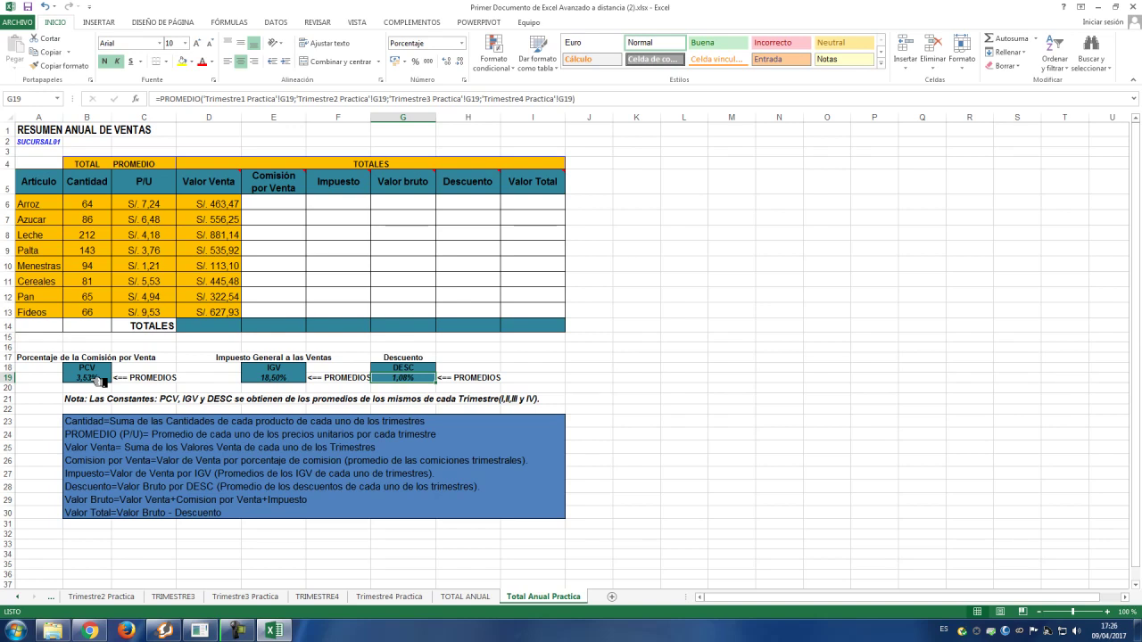
{"action": "left_click", "coordinate": [273, 379]}
{"action": "left_click", "coordinate": [391, 379]}
{"action": "left_click", "coordinate": [284, 209]}
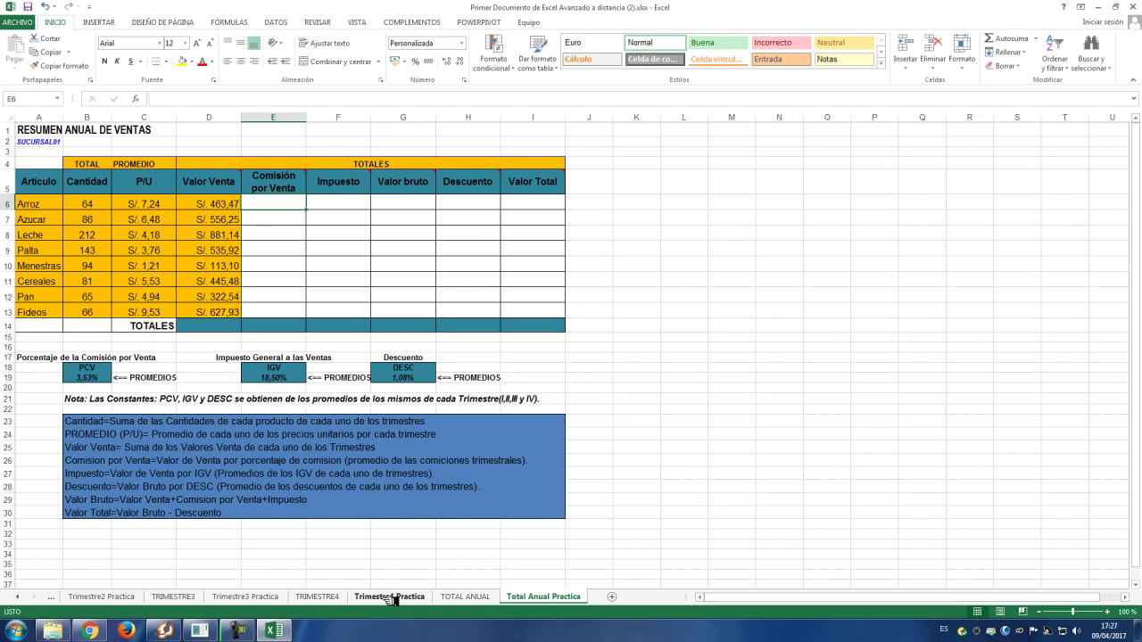
{"action": "left_click", "coordinate": [390, 600]}
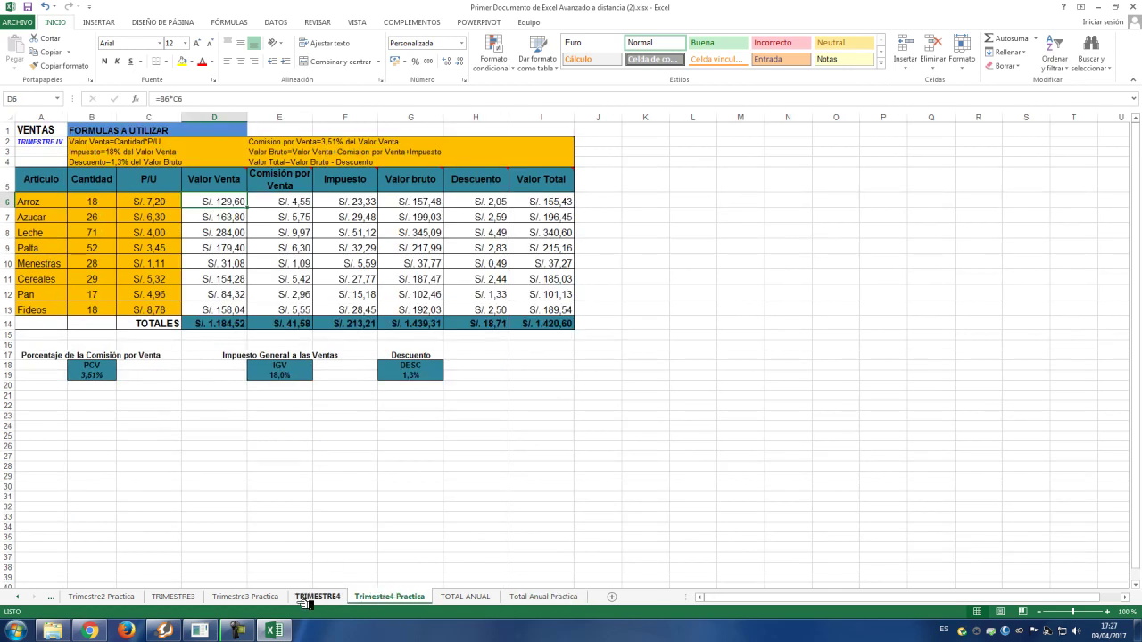
{"action": "left_click", "coordinate": [255, 596]}
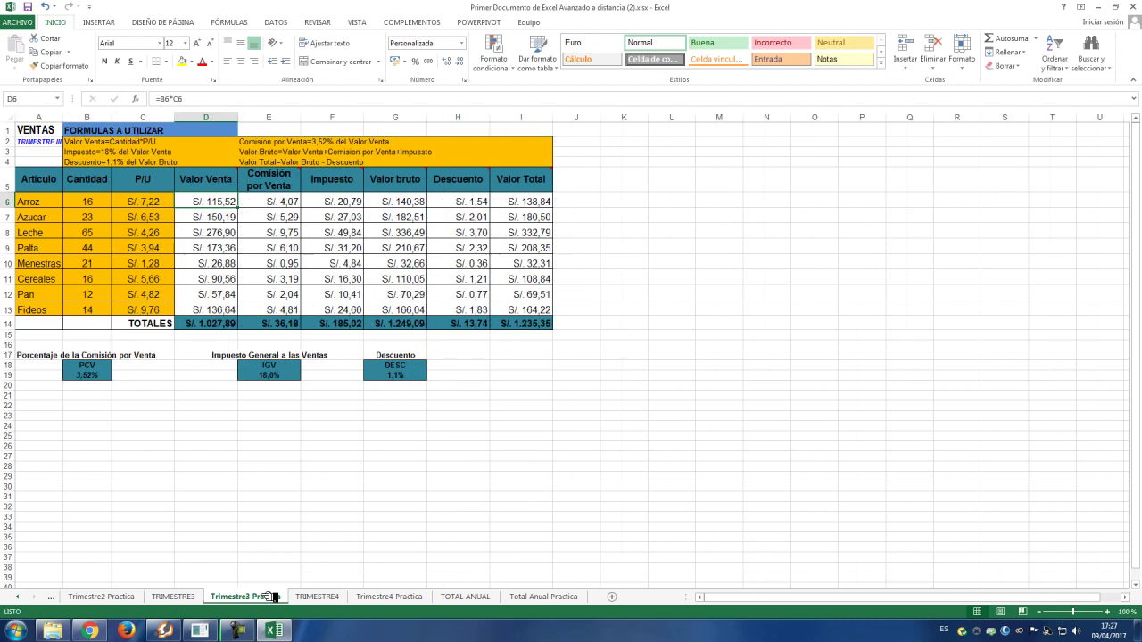
{"action": "left_click", "coordinate": [121, 598]}
{"action": "left_click", "coordinate": [390, 599]}
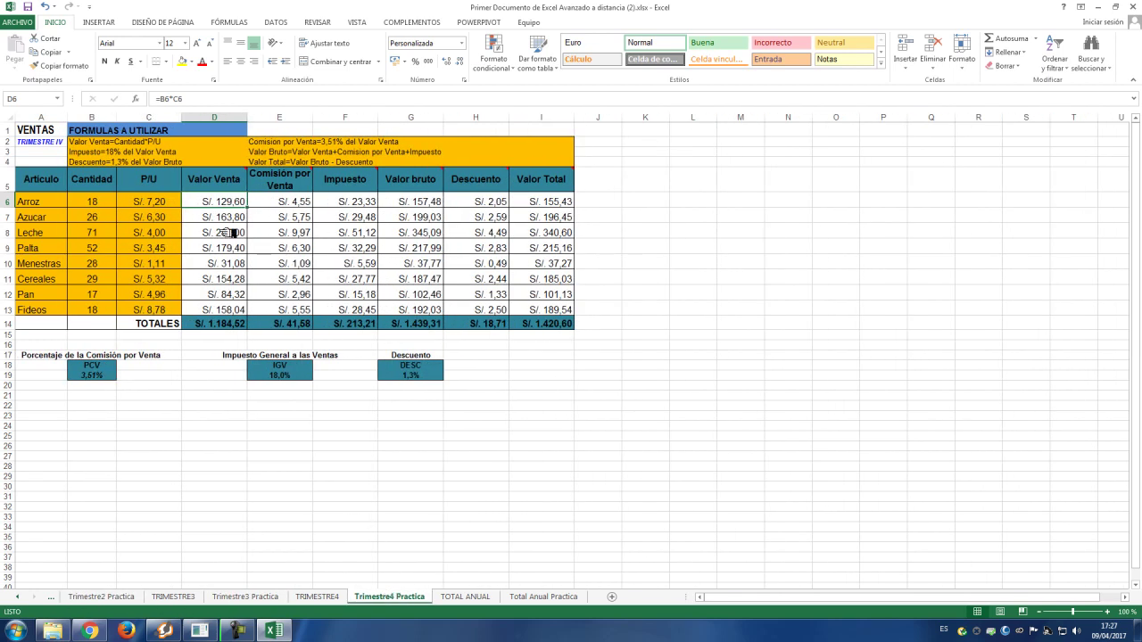
{"action": "mouse_move", "coordinate": [214, 201]}
{"action": "left_mouse_down"}
{"action": "mouse_move", "coordinate": [560, 258]}
{"action": "mouse_move", "coordinate": [559, 323]}
{"action": "left_mouse_up"}
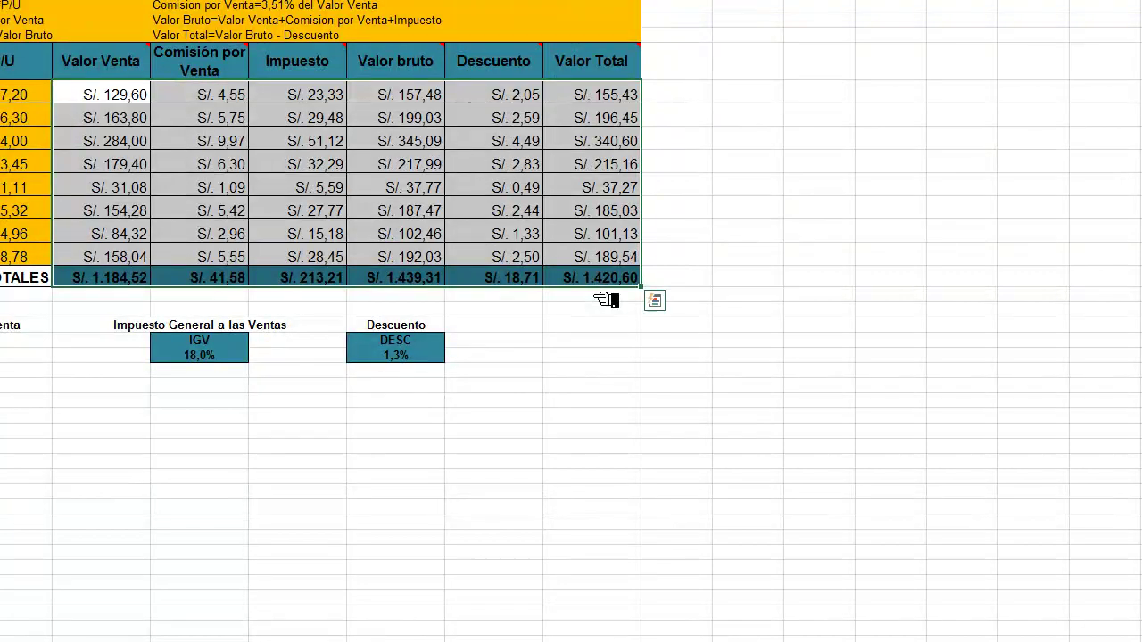
{"action": "key", "text": "ctrl+c"}
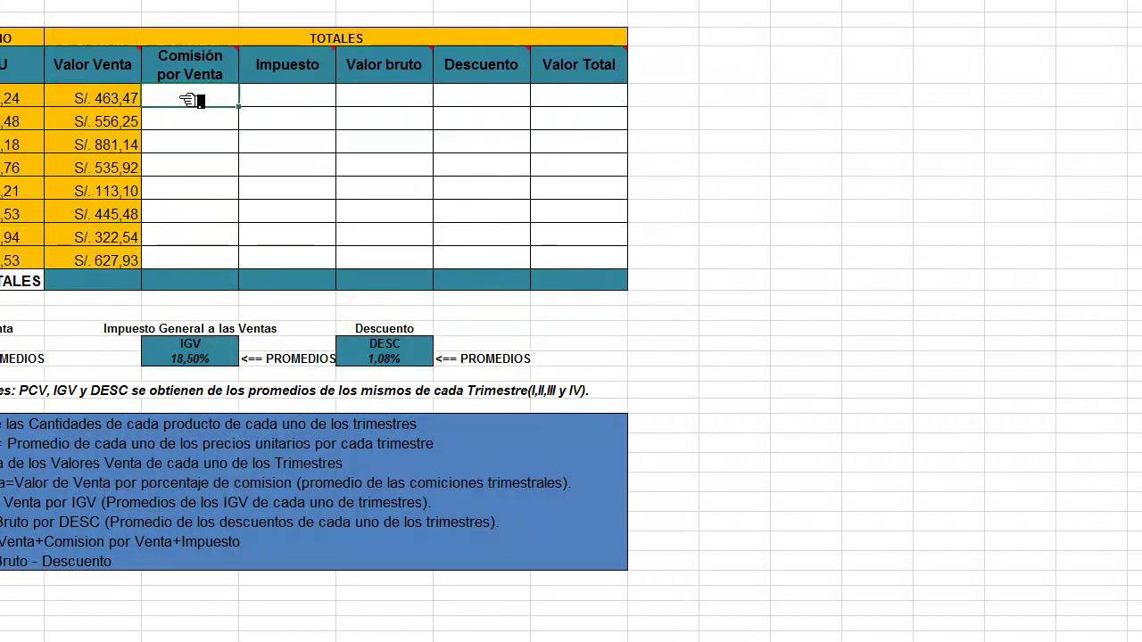
{"action": "key", "text": "ctrl+v"}
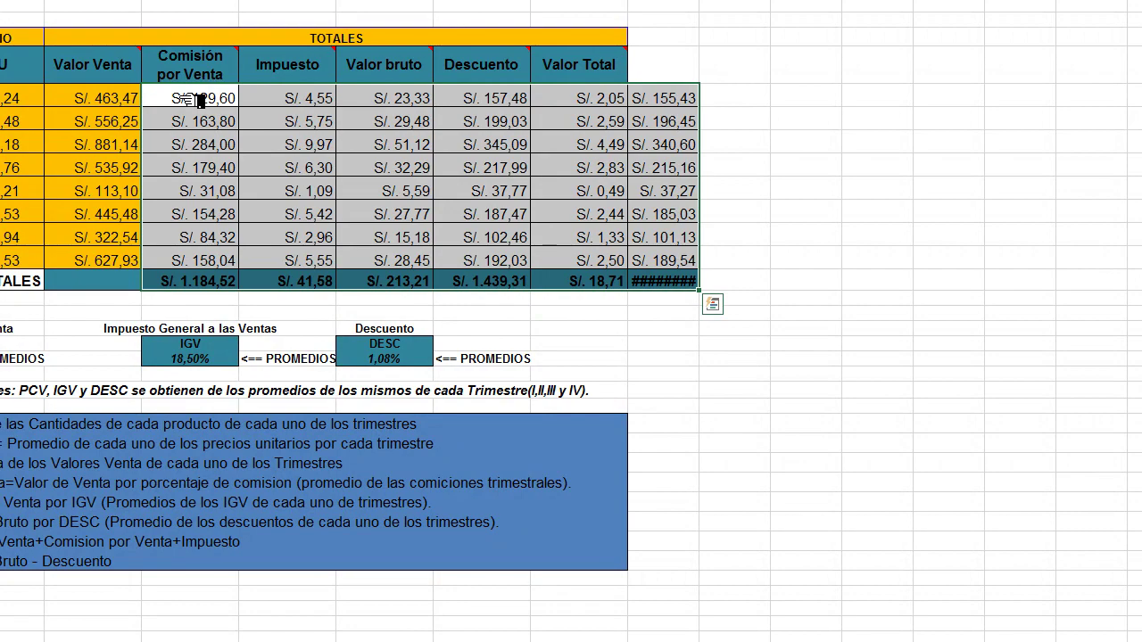
{"action": "key", "text": "ctrl+z"}
{"action": "left_click", "coordinate": [123, 101]}
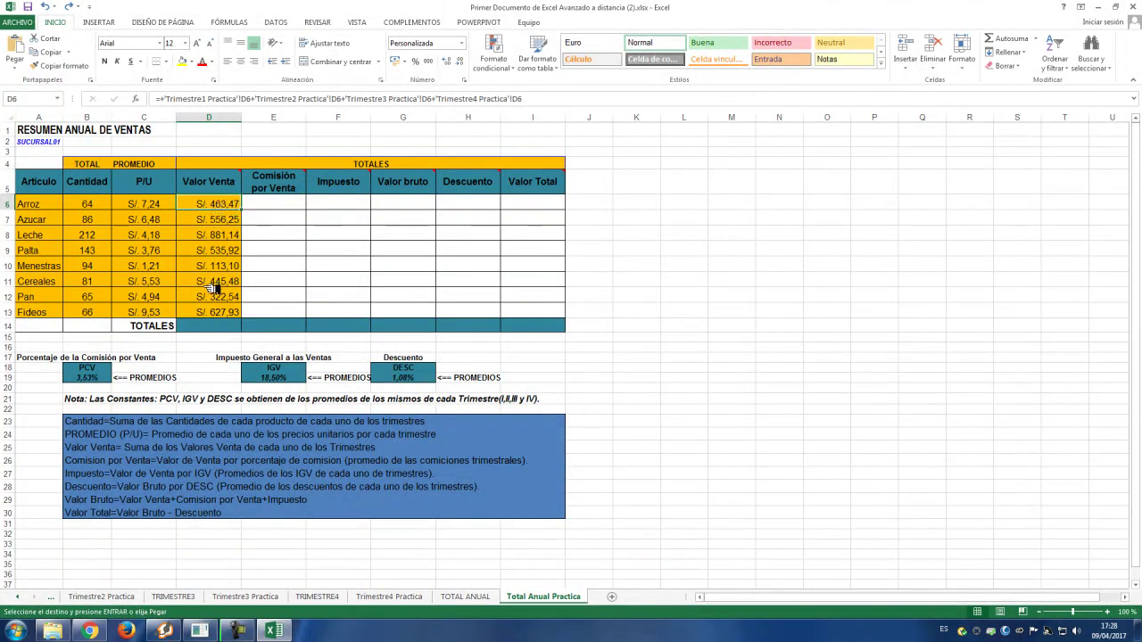
- Copy Trimestre4 Practica's E6:I14 into Total Anual Practica at E6, giving Valor Total S/. 4.763,43
{"action": "left_click", "coordinate": [357, 597]}
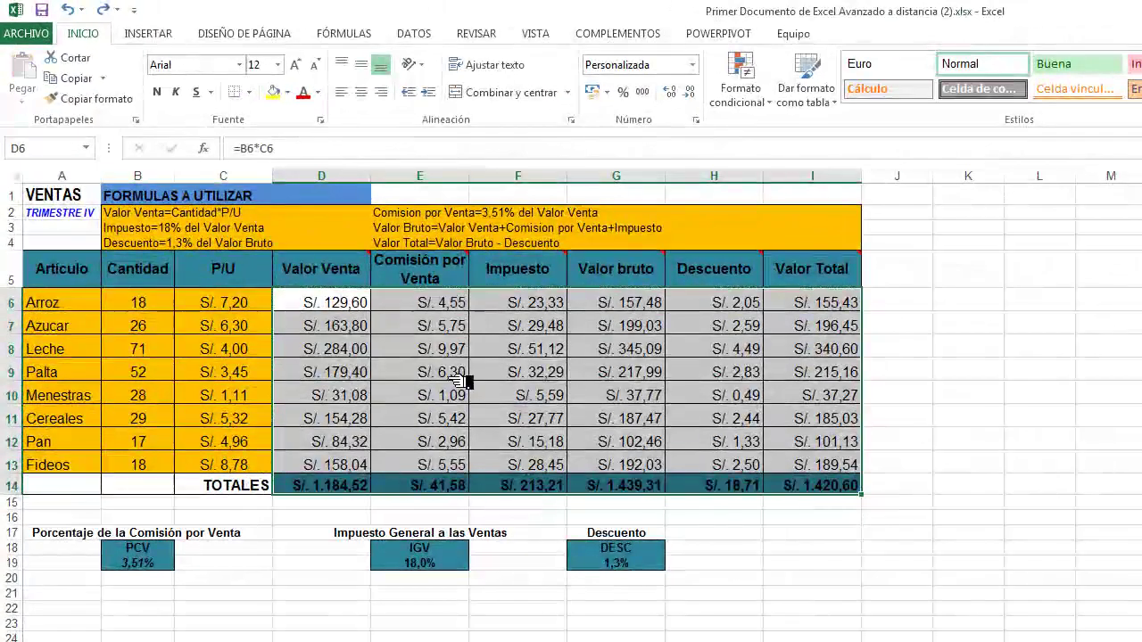
{"action": "left_click", "coordinate": [426, 302]}
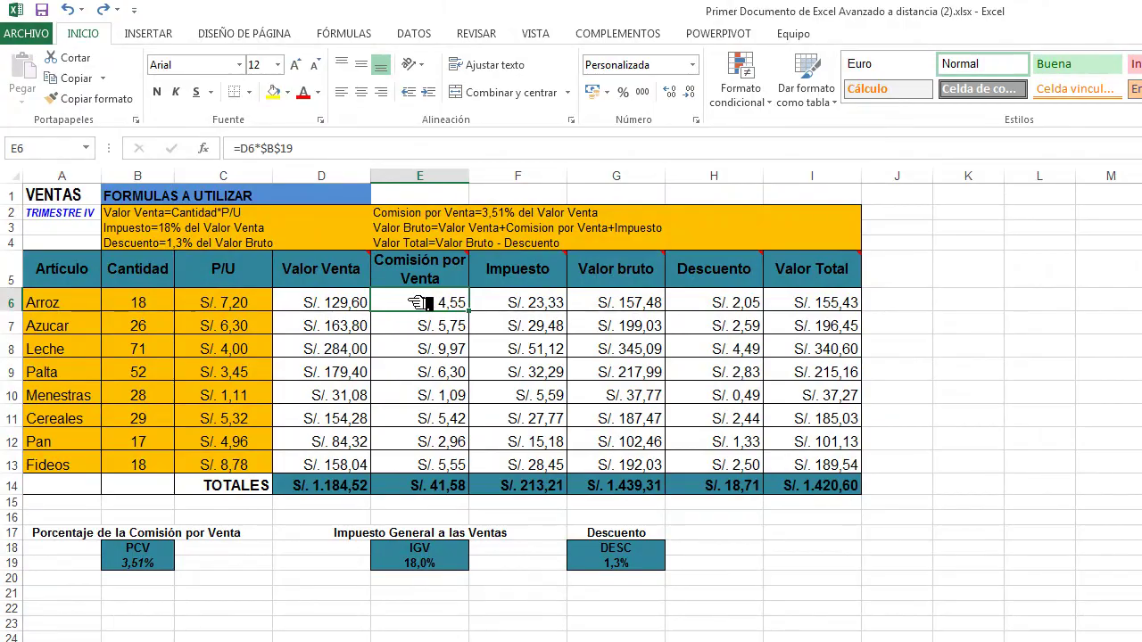
{"action": "left_click_drag", "start_coordinate": [427, 303], "coordinate": [807, 333]}
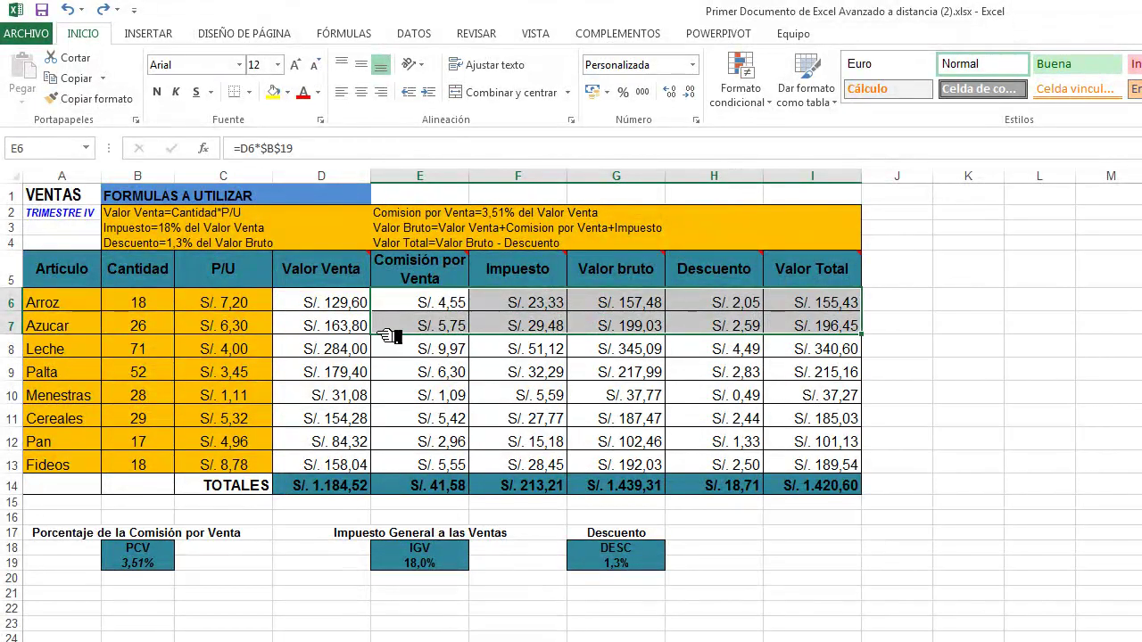
{"action": "left_click_drag", "start_coordinate": [450, 372], "coordinate": [446, 348]}
{"action": "mouse_move", "coordinate": [436, 304]}
{"action": "left_mouse_down"}
{"action": "mouse_move", "coordinate": [794, 482]}
{"action": "mouse_move", "coordinate": [772, 488]}
{"action": "left_mouse_up"}
{"action": "key", "text": "ctrl+c"}
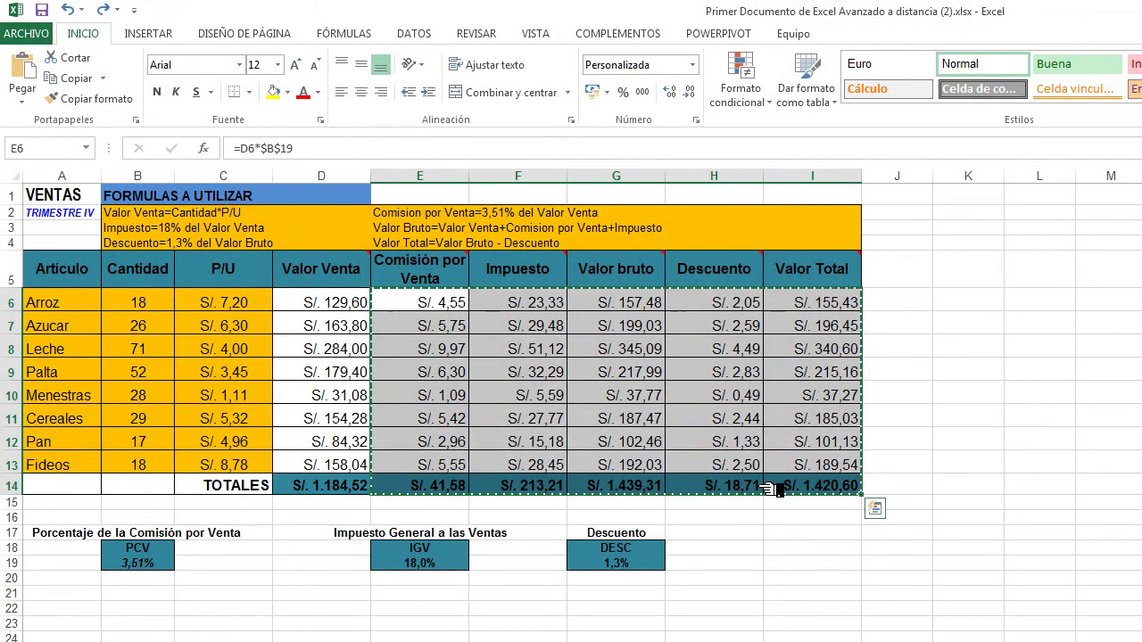
{"action": "key", "text": "ctrl+Page_Down"}
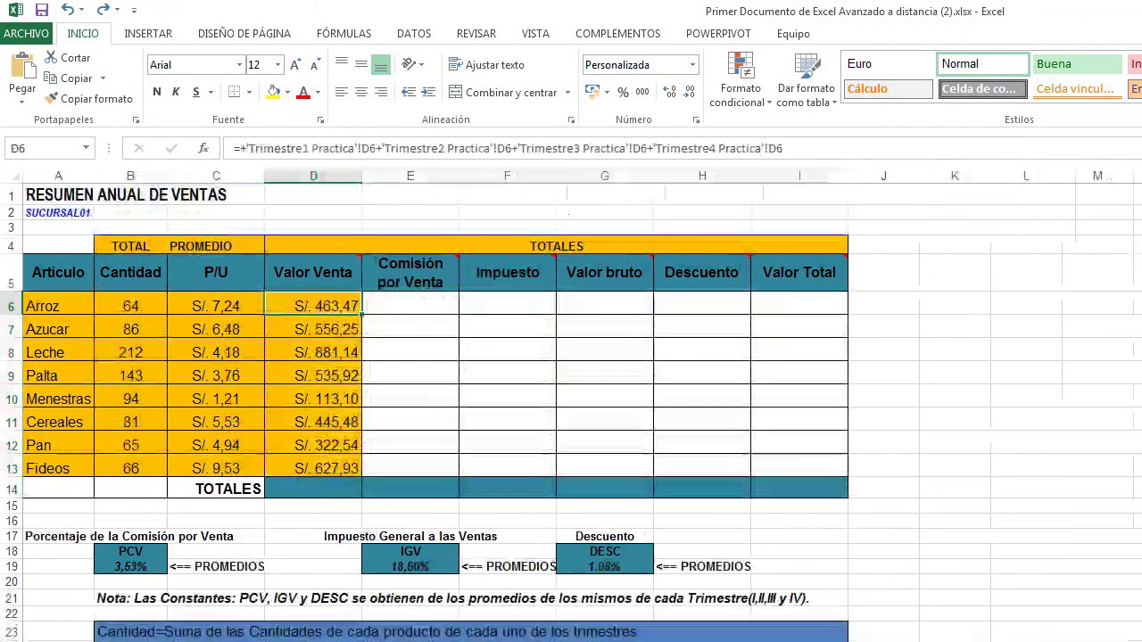
{"action": "left_click", "coordinate": [437, 308]}
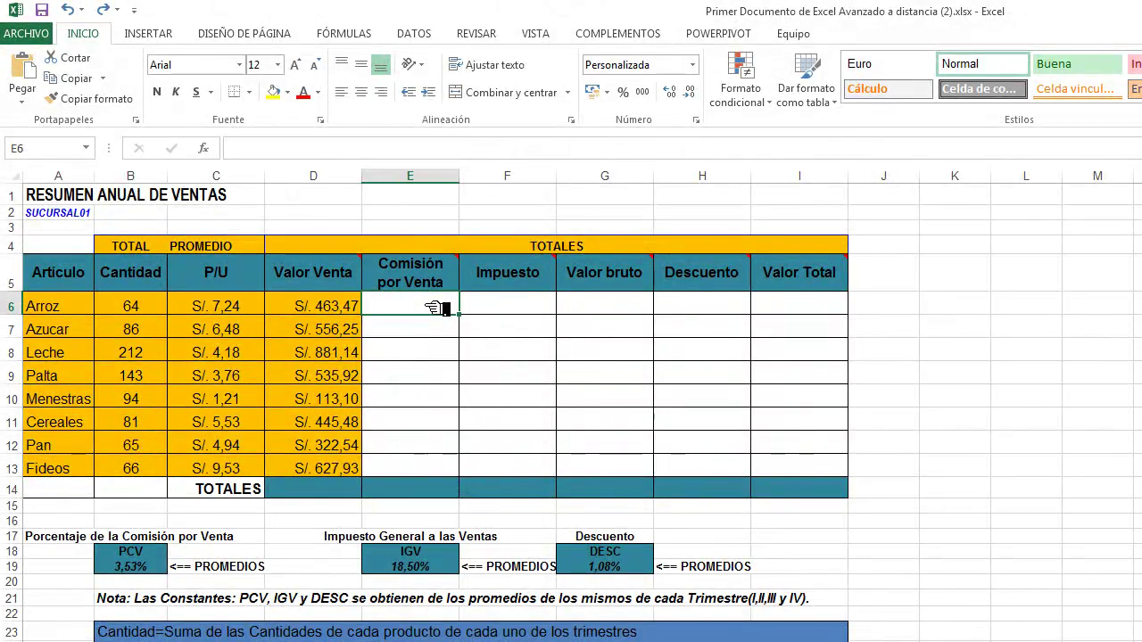
{"action": "key", "text": "ctrl+v"}
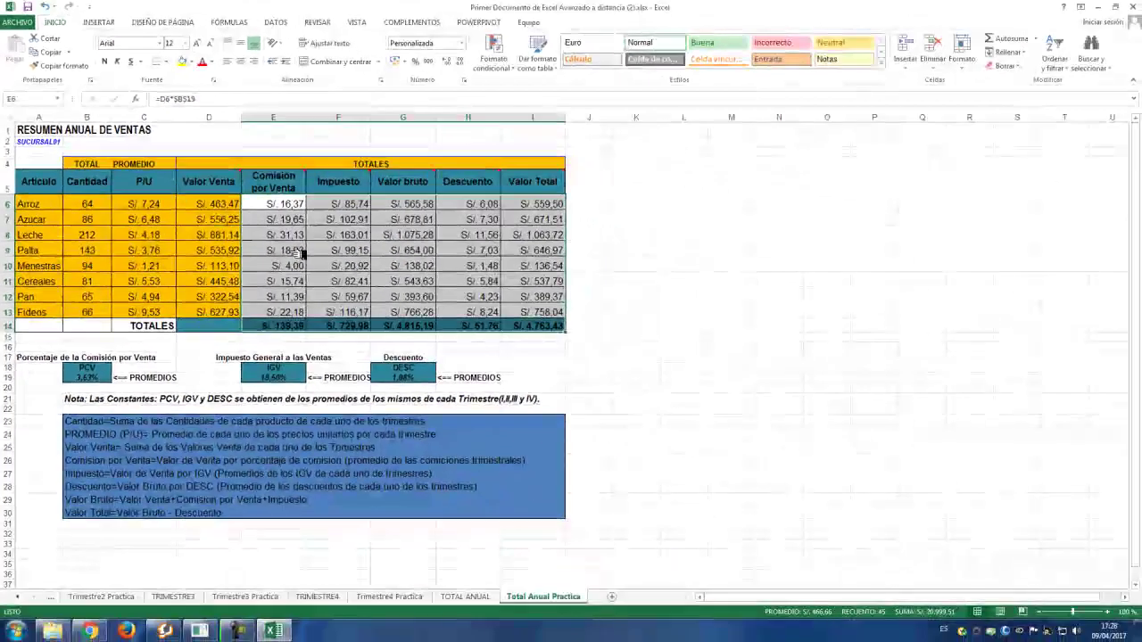
{"action": "left_click", "coordinate": [394, 279]}
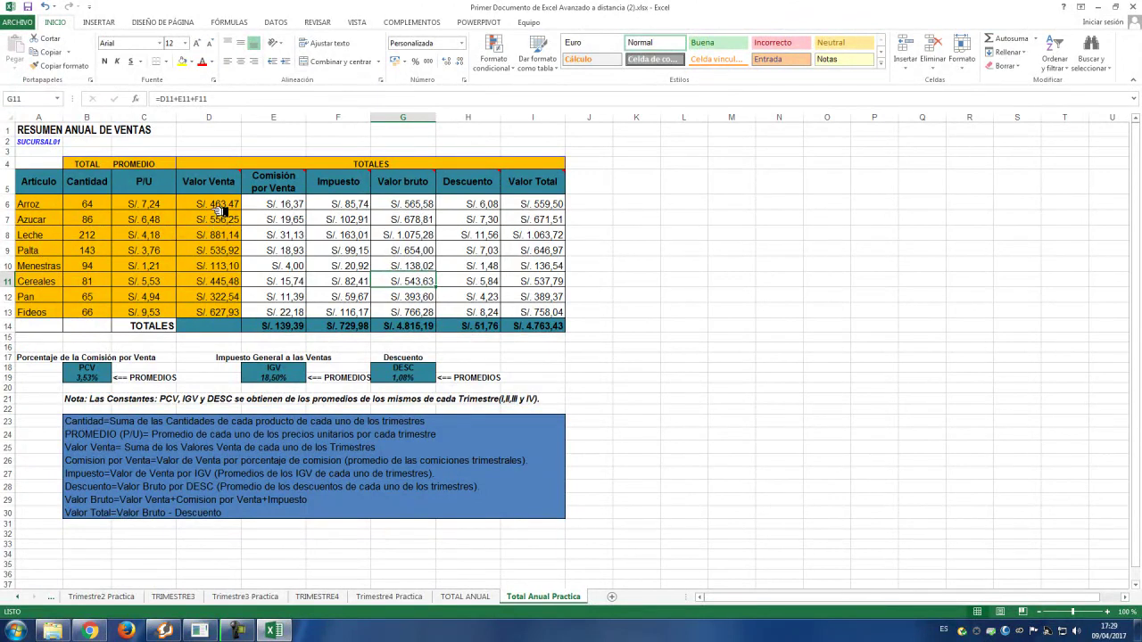
- Review the existing Valor Venta, commission and P/U average formulas in row 6
{"action": "left_click", "coordinate": [227, 204]}
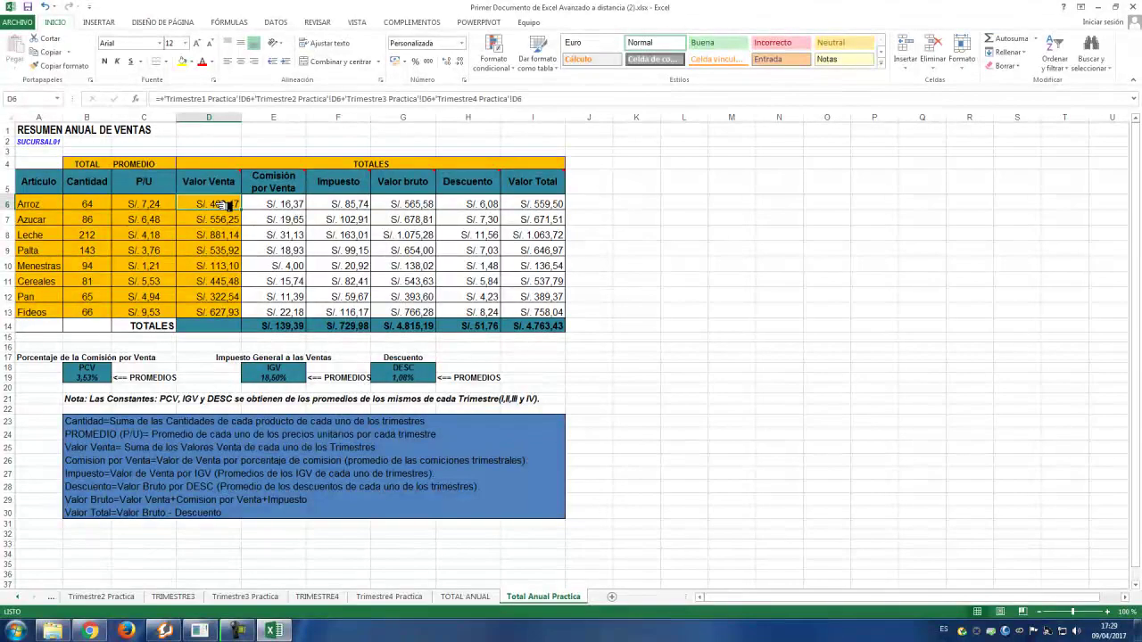
{"action": "left_click", "coordinate": [291, 204]}
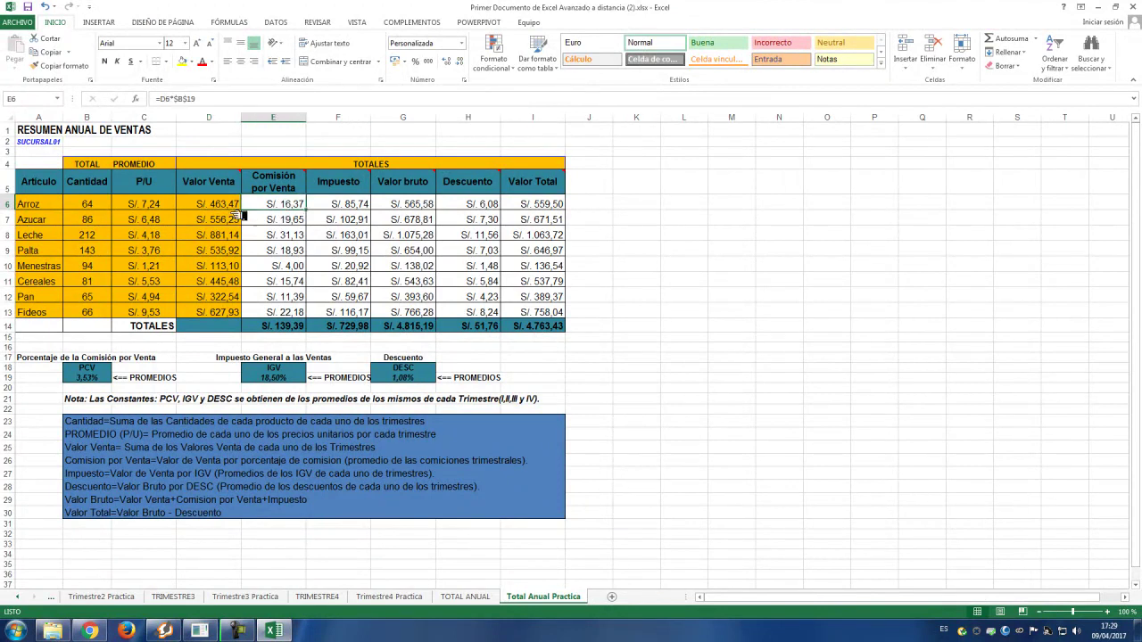
{"action": "left_click", "coordinate": [154, 208]}
{"action": "left_click", "coordinate": [285, 207]}
- AutoSum D6:D13 into D14 to total Valor Venta at S/. 3.945,83
{"action": "left_click", "coordinate": [220, 329]}
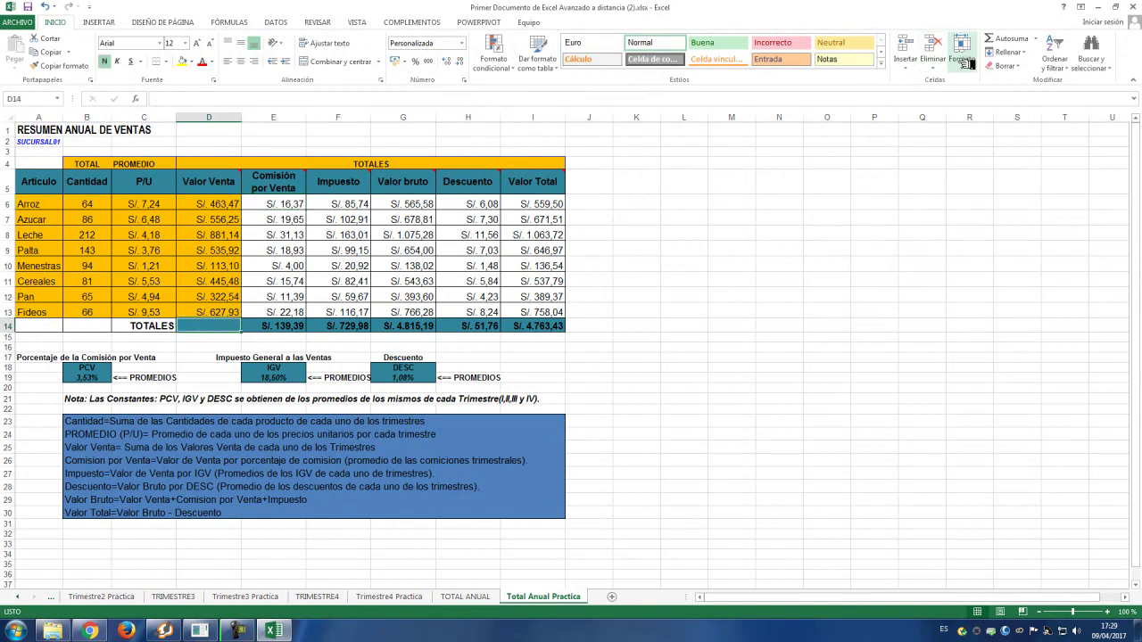
{"action": "left_click", "coordinate": [1017, 41]}
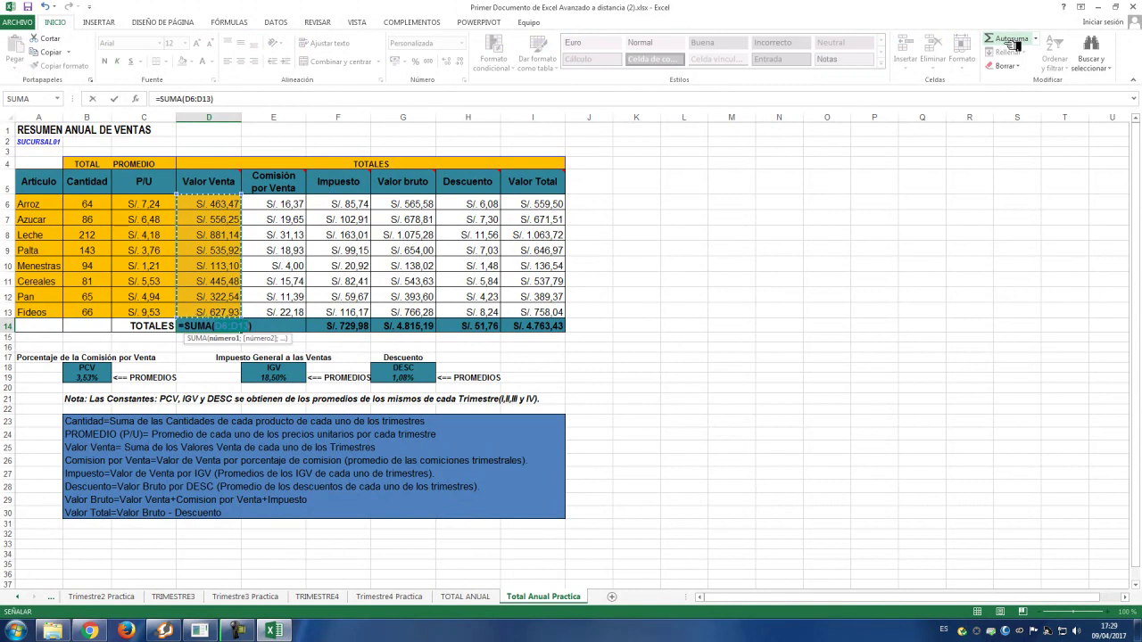
{"action": "key", "text": "Return"}
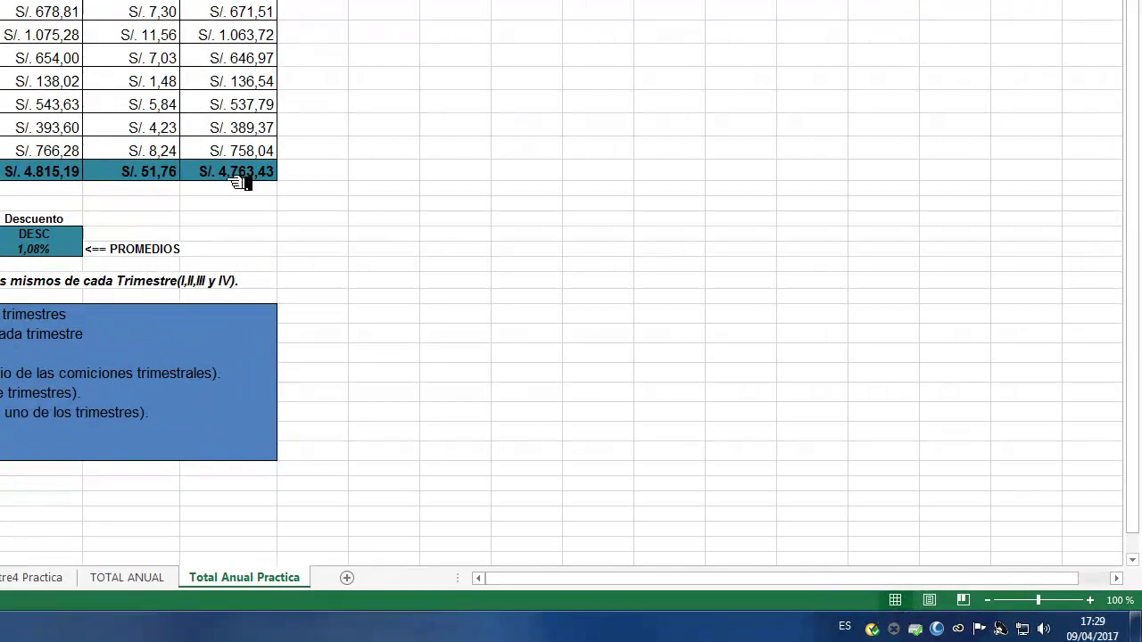
{"action": "left_click", "coordinate": [241, 181]}
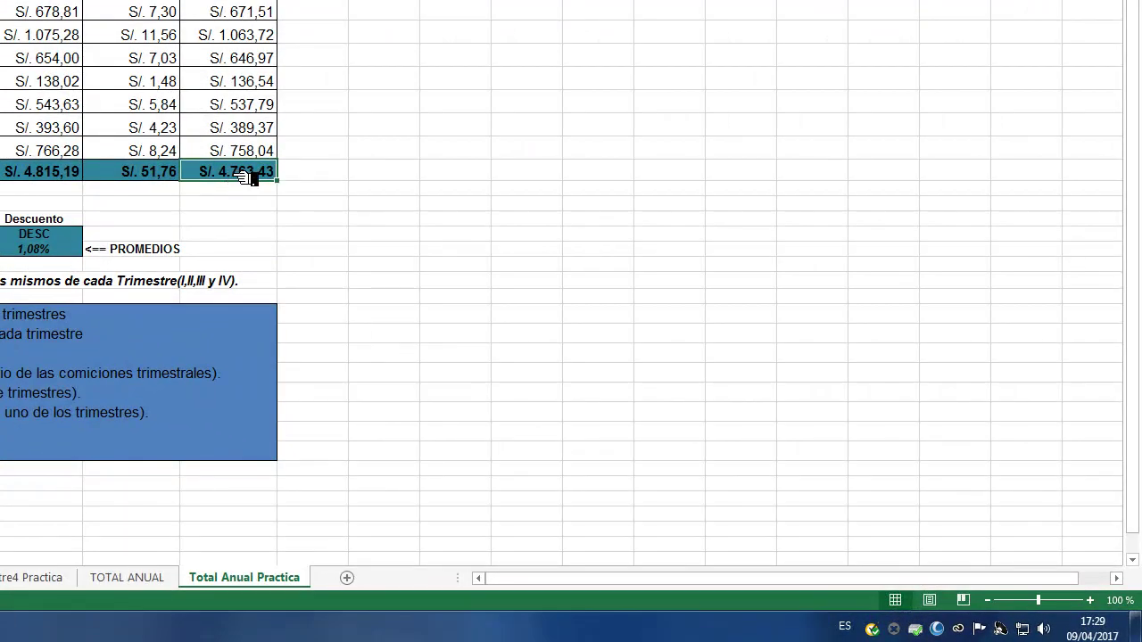
{"action": "left_click", "coordinate": [143, 582]}
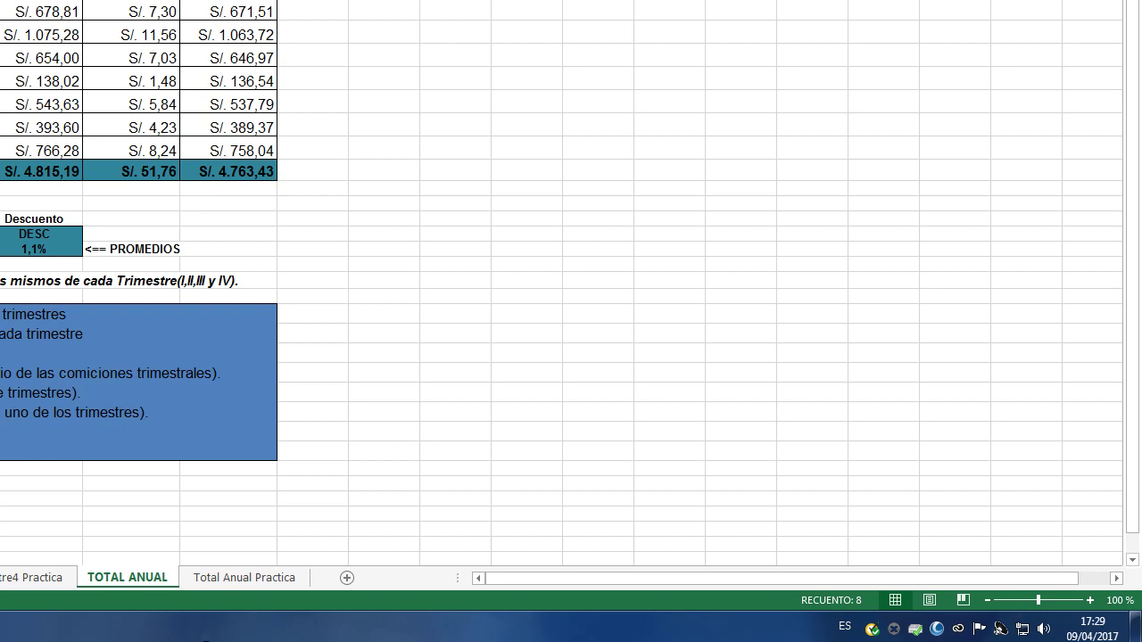
{"action": "left_click", "coordinate": [230, 580]}
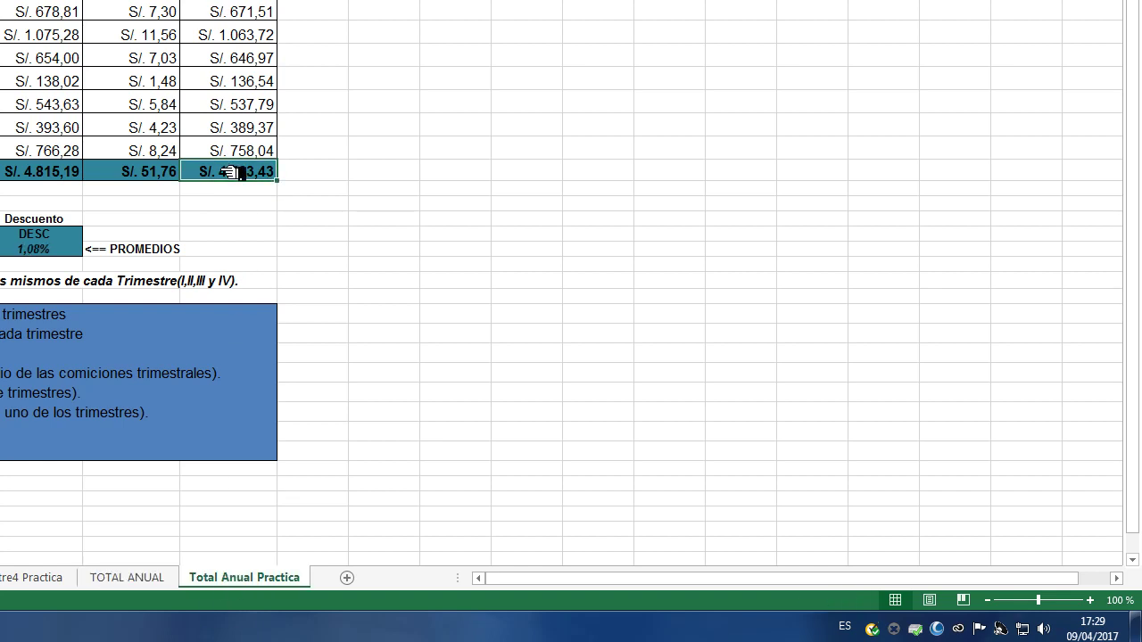
{"action": "left_click", "coordinate": [121, 581]}
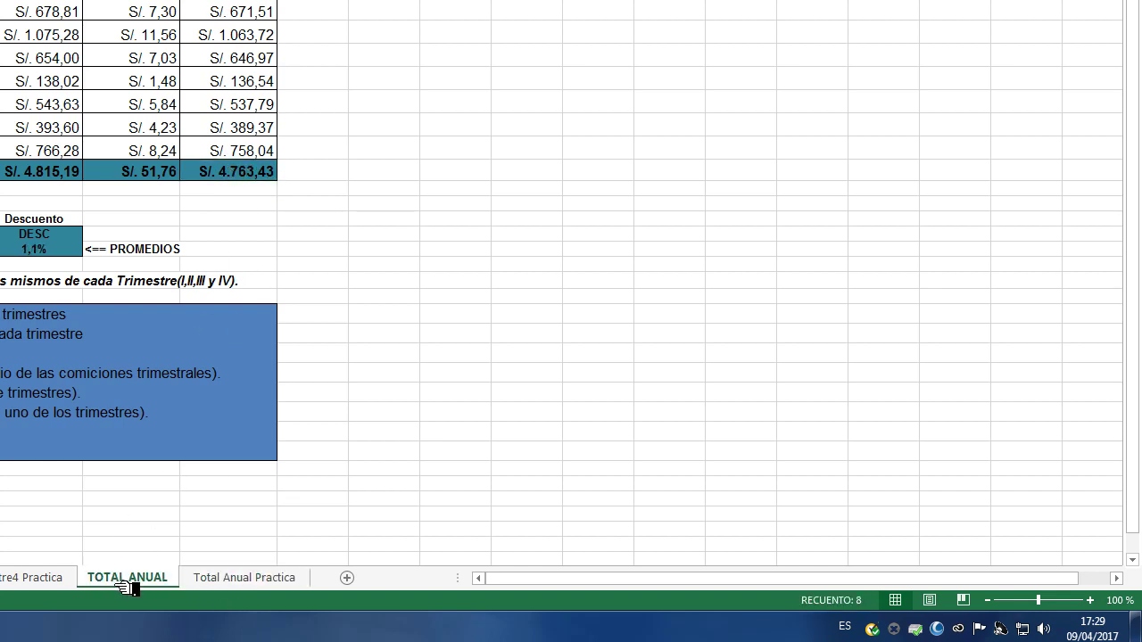
{"action": "left_click", "coordinate": [217, 581]}
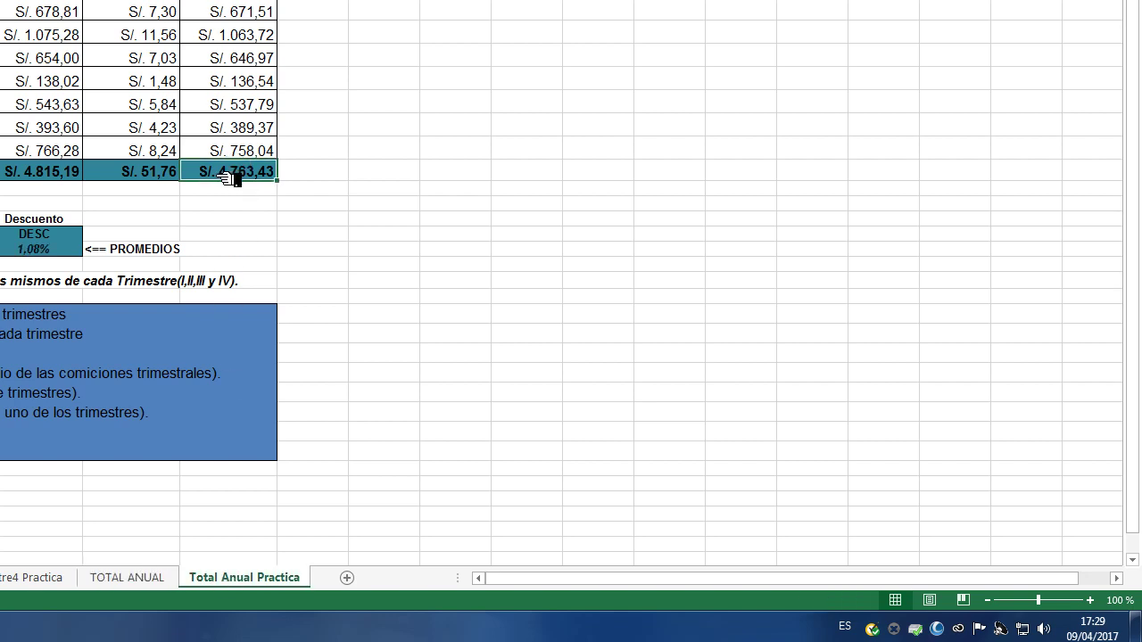
{"action": "left_click", "coordinate": [249, 204]}
{"action": "left_click", "coordinate": [248, 177]}
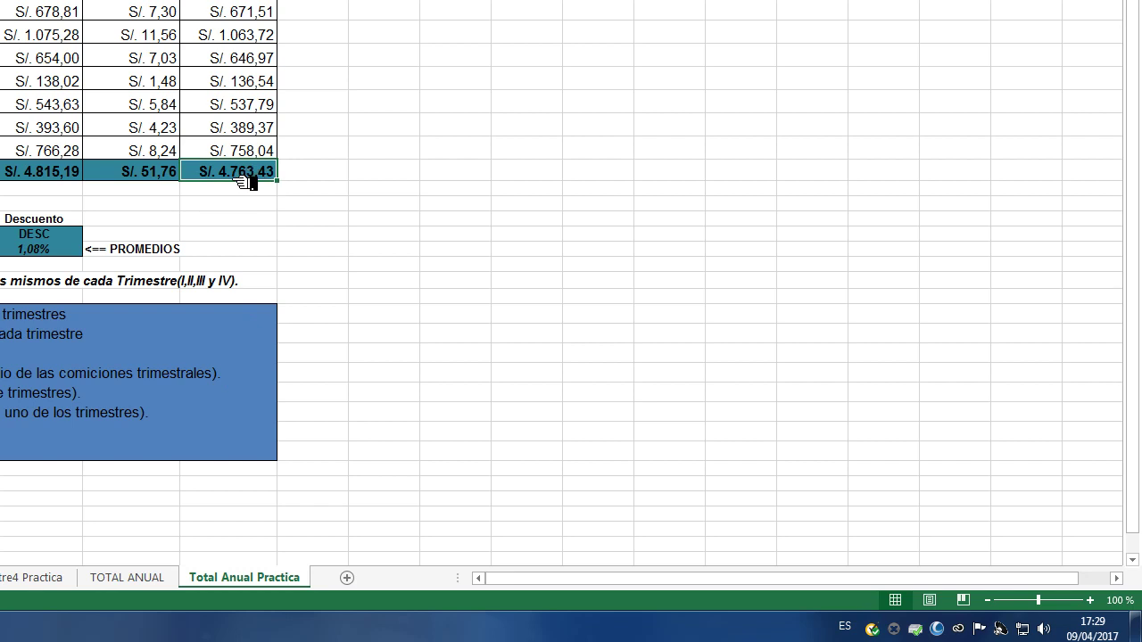